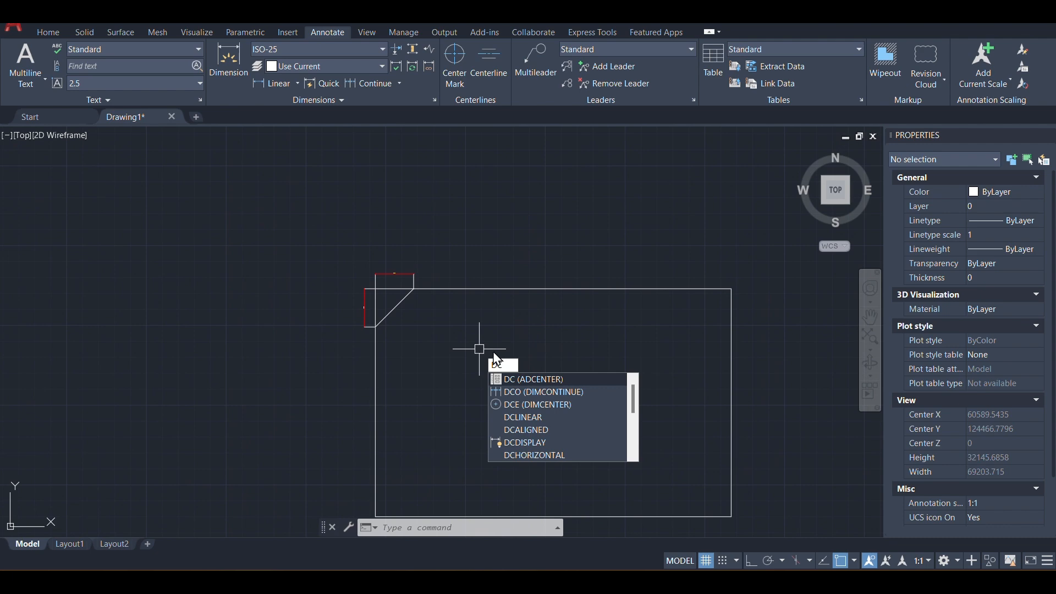
Step: Open DesignCenter and insert the _G001 block from Mechanical - Multileaders.dwg to the left of the chamfered rectangle
key(Return)
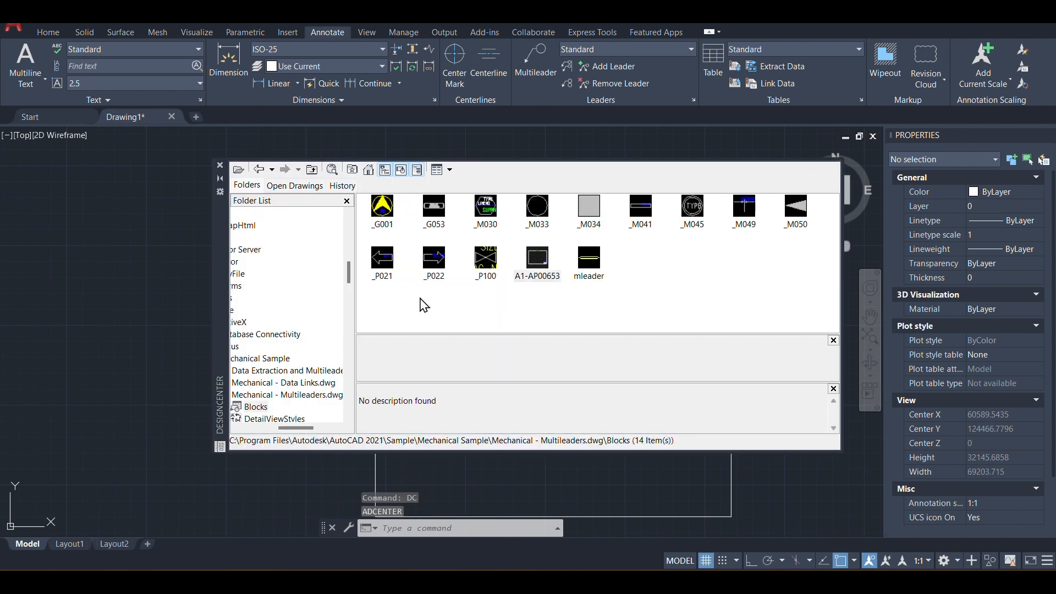
mouse_move(297, 428)
mouse_down()
mouse_move(280, 432)
mouse_move(312, 433)
mouse_up()
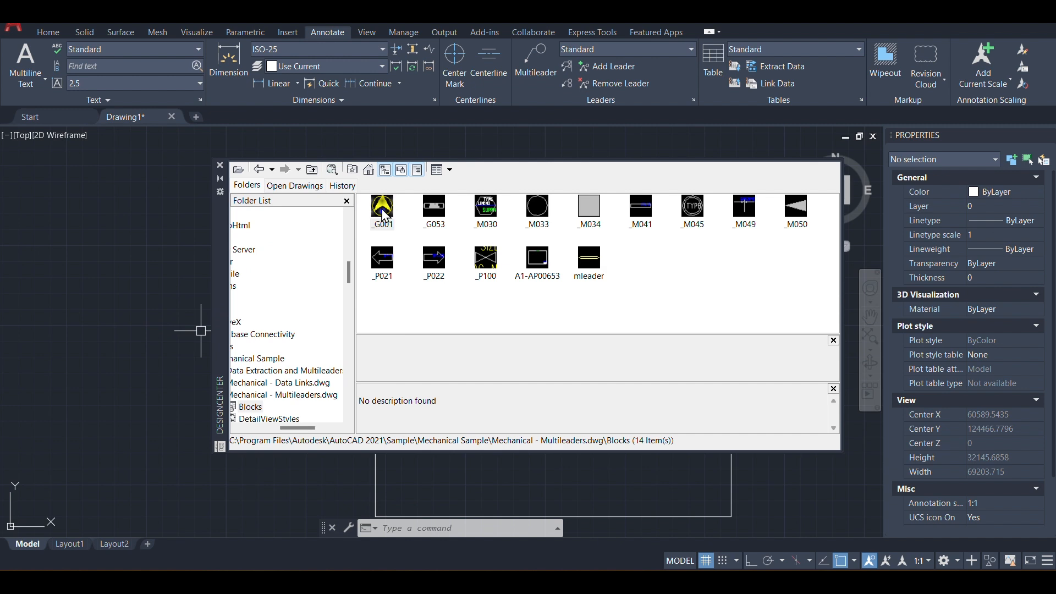
drag(244, 270, 148, 295)
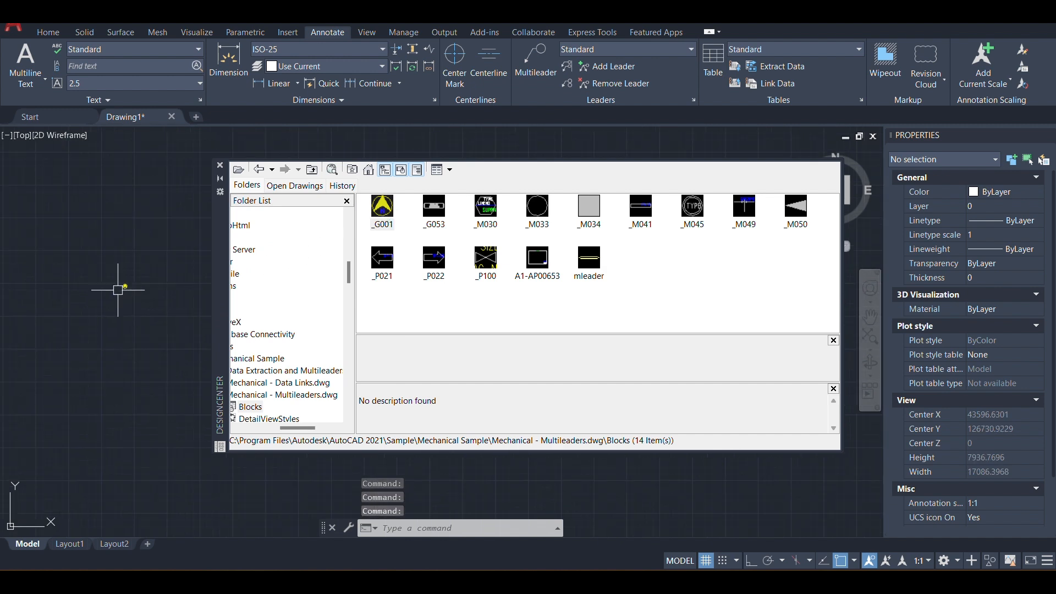
scroll(197, 301, up, 5)
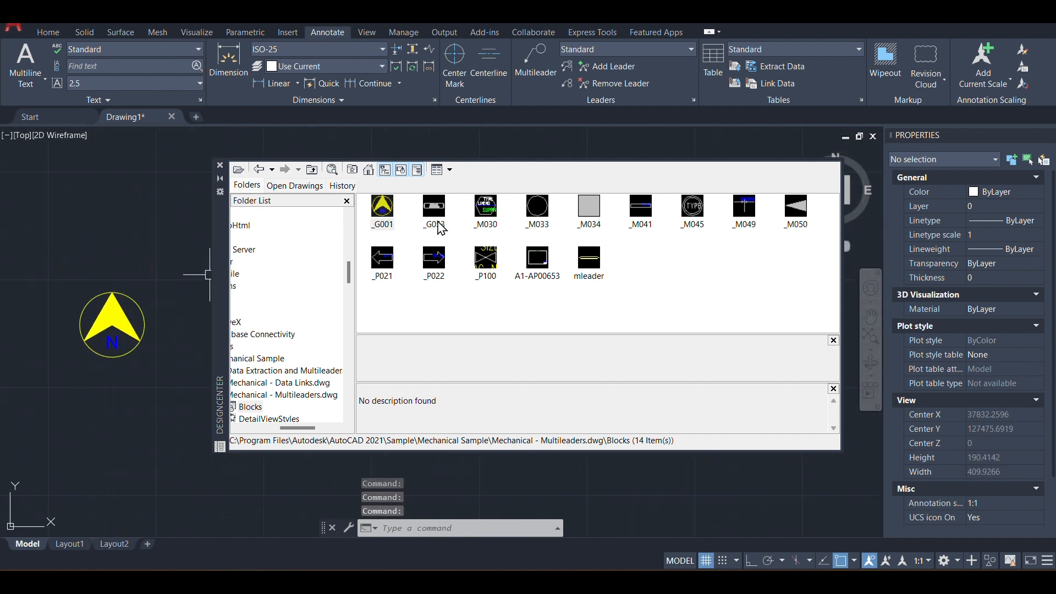
Step: Insert the _M030 block just below the north arrow with its default attribute values, and close DesignCenter
drag(486, 208, 116, 419)
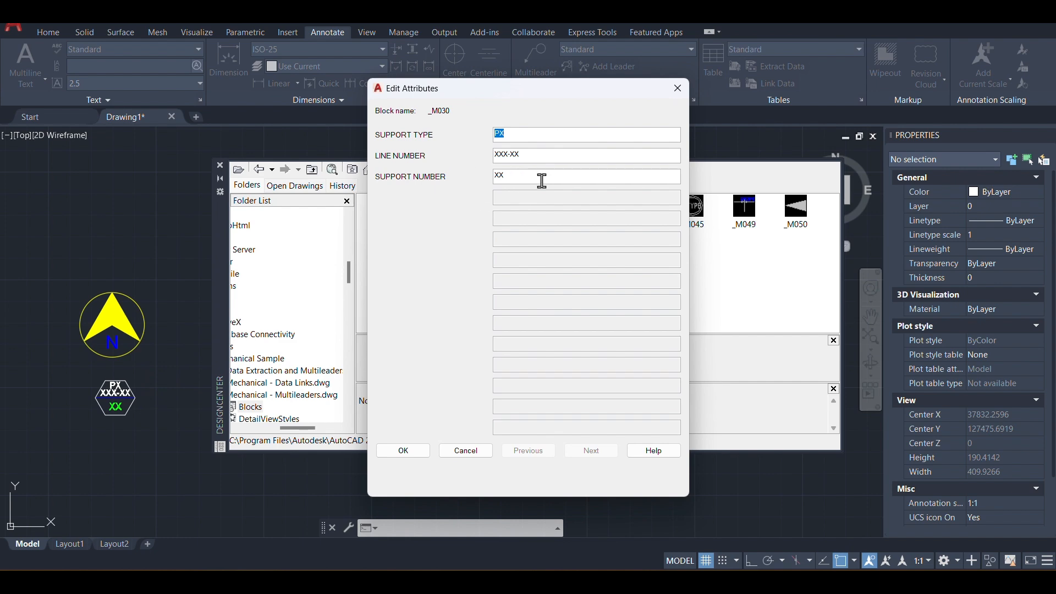
click(411, 453)
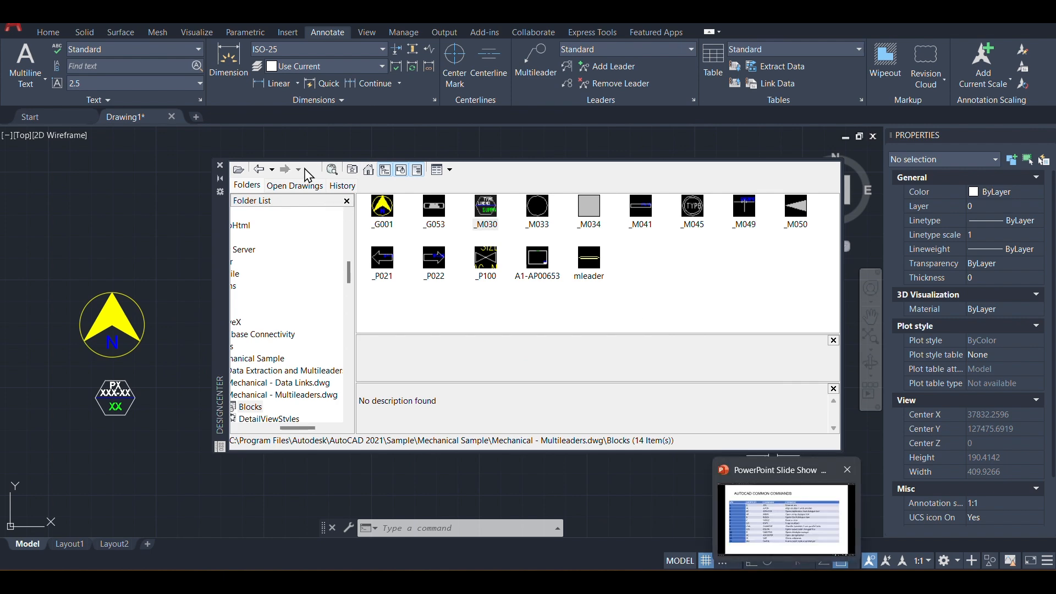
click(220, 167)
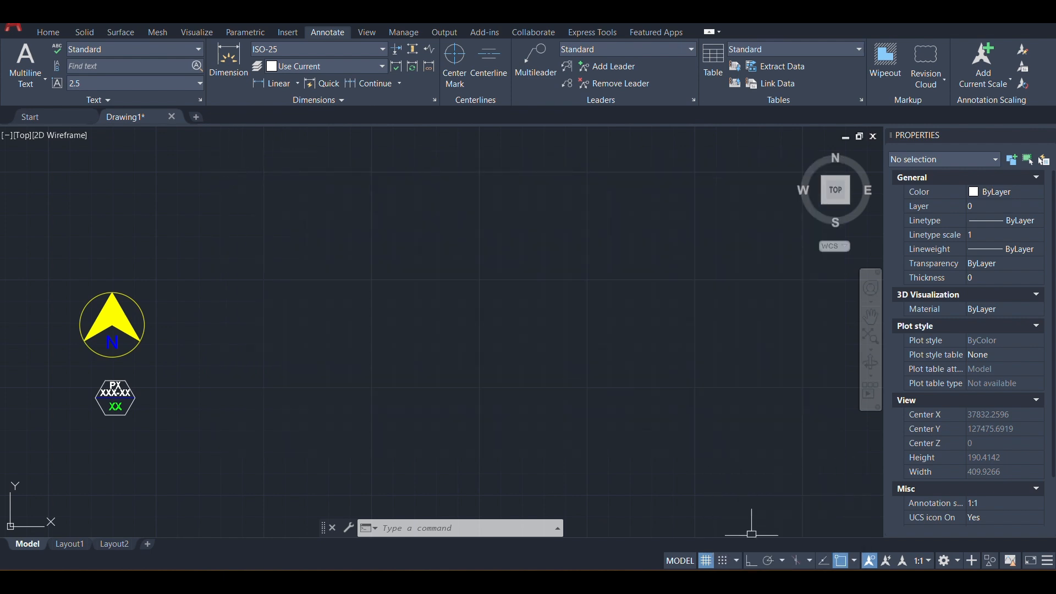
Step: Consult the command list in the PowerPoint slide show, and measure the chamfer's sloped edge in AutoCAD from lower to upper end with DIST
click(753, 582)
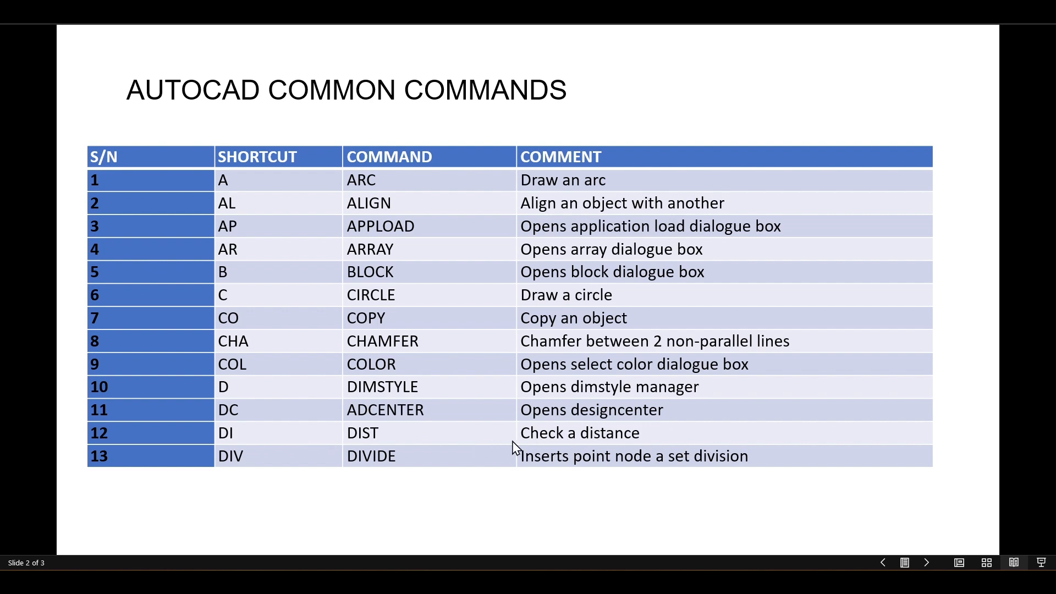
key(alt+Tab)
scroll(501, 372, down, 4)
scroll(660, 396, down, 2)
middle_drag(688, 398, 423, 326)
scroll(423, 326, down, 6)
middle_drag(677, 341, 363, 280)
scroll(493, 257, up, 1)
scroll(514, 306, up, 1)
mouse_move(514, 308)
middle_down()
mouse_move(541, 228)
mouse_move(724, 299)
middle_up()
scroll(350, 275, up, 1)
scroll(238, 246, up, 2)
middle_drag(239, 247, 369, 354)
scroll(424, 336, down, 2)
scroll(418, 308, up, 1)
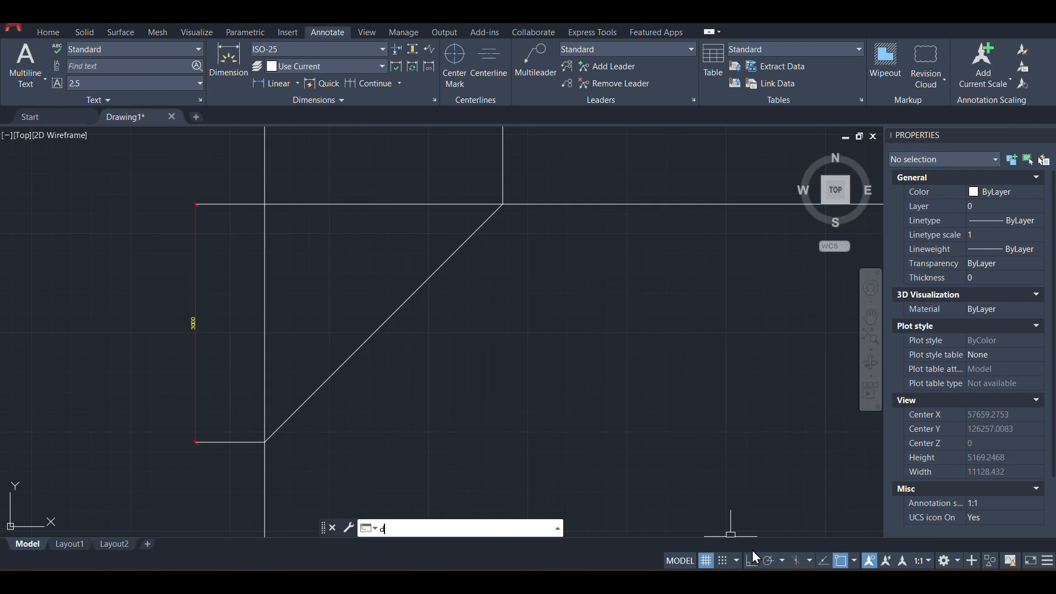
text(i)
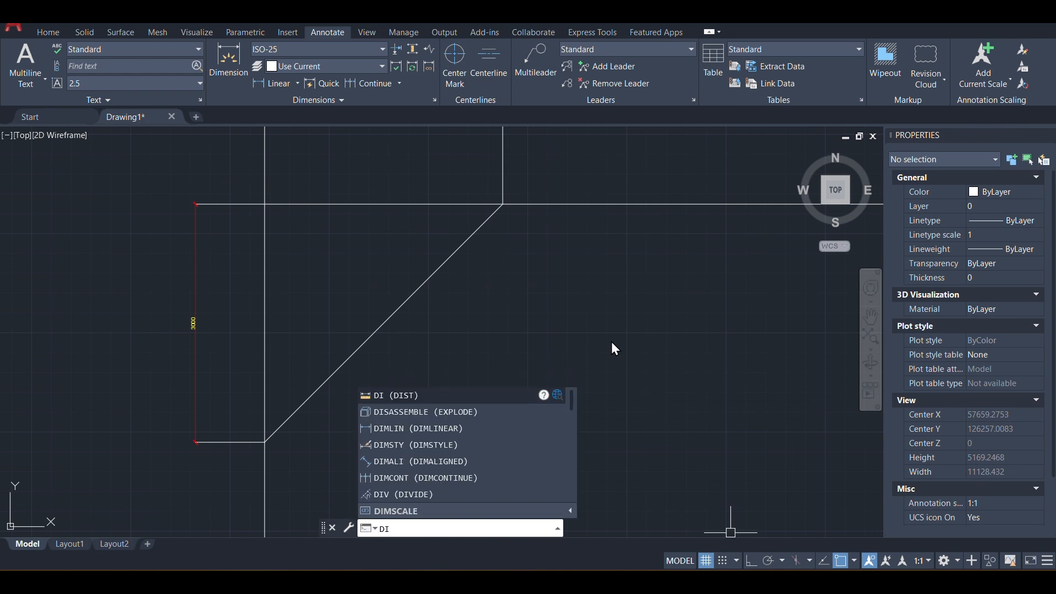
key(Return)
click(265, 442)
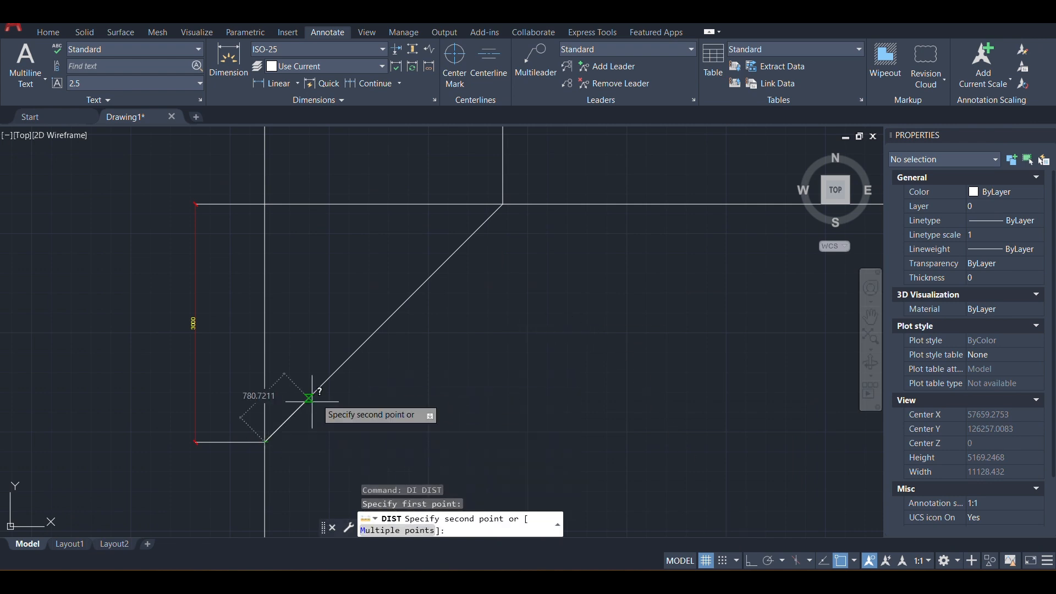
click(503, 204)
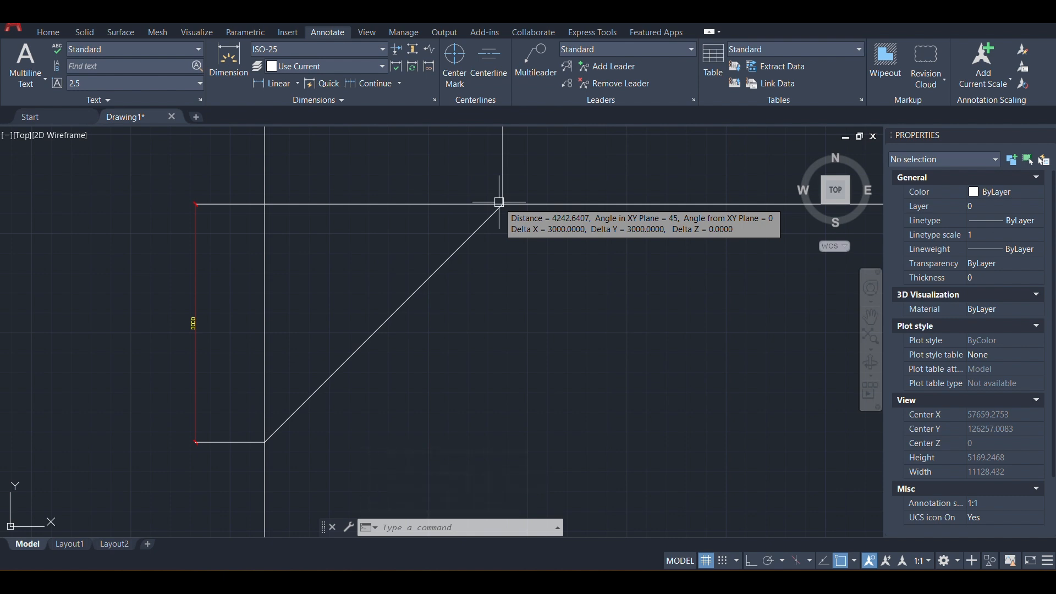
Step: Add an aligned dimension to the chamfer's sloped edge, placing the dimension line just inside the rectangle
click(296, 83)
click(290, 132)
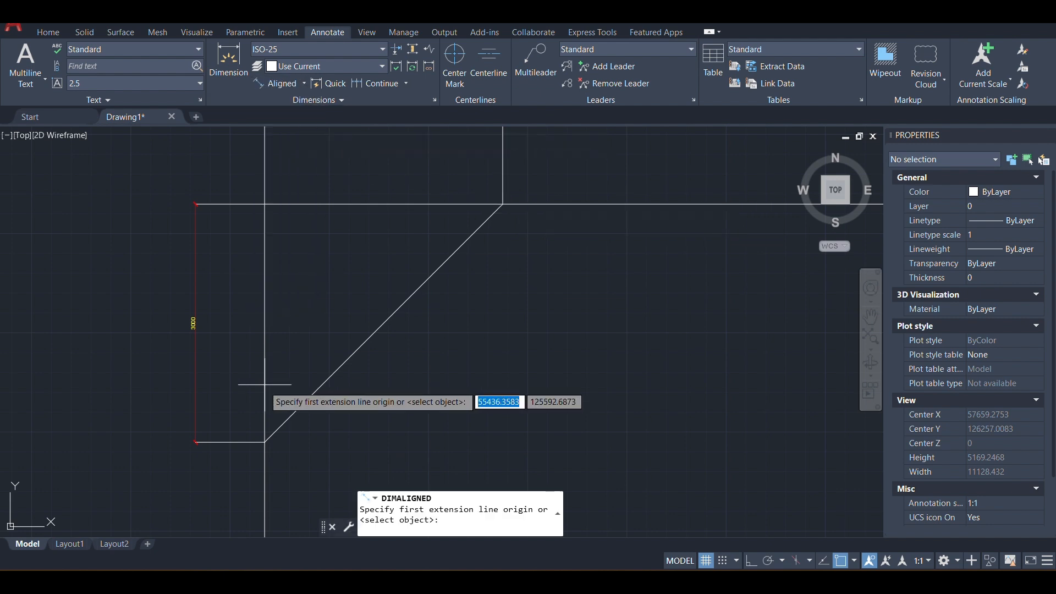
click(265, 442)
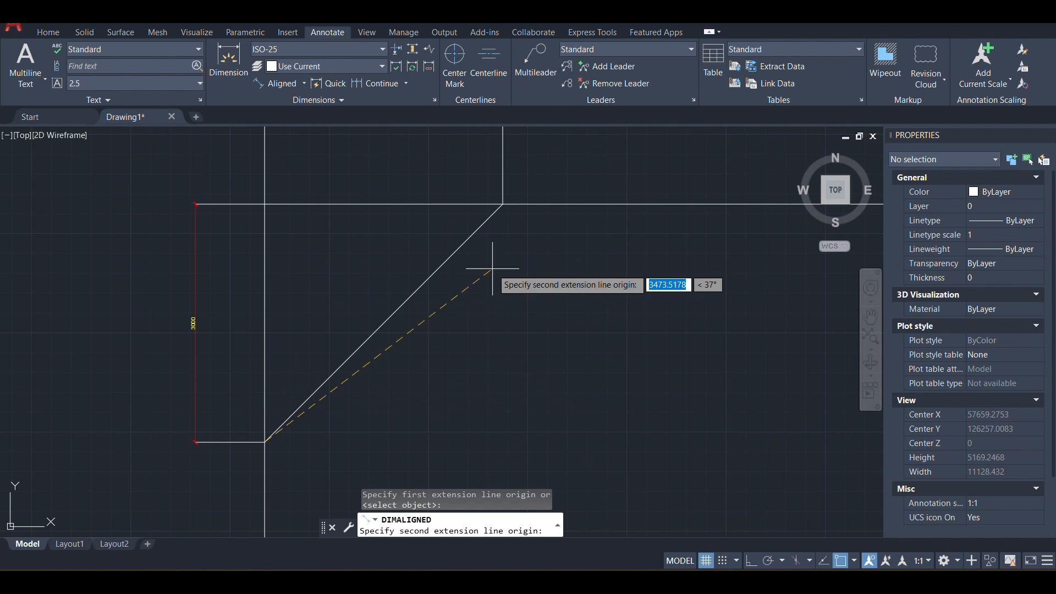
click(502, 204)
click(502, 245)
scroll(424, 308, up, 8)
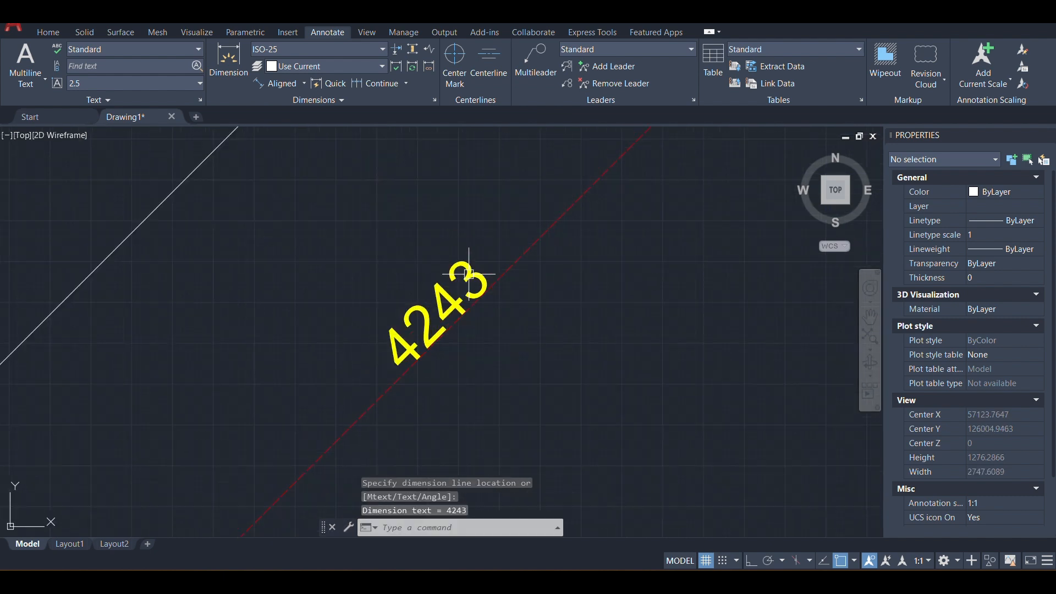
scroll(426, 299, down, 6)
scroll(753, 525, down, 1)
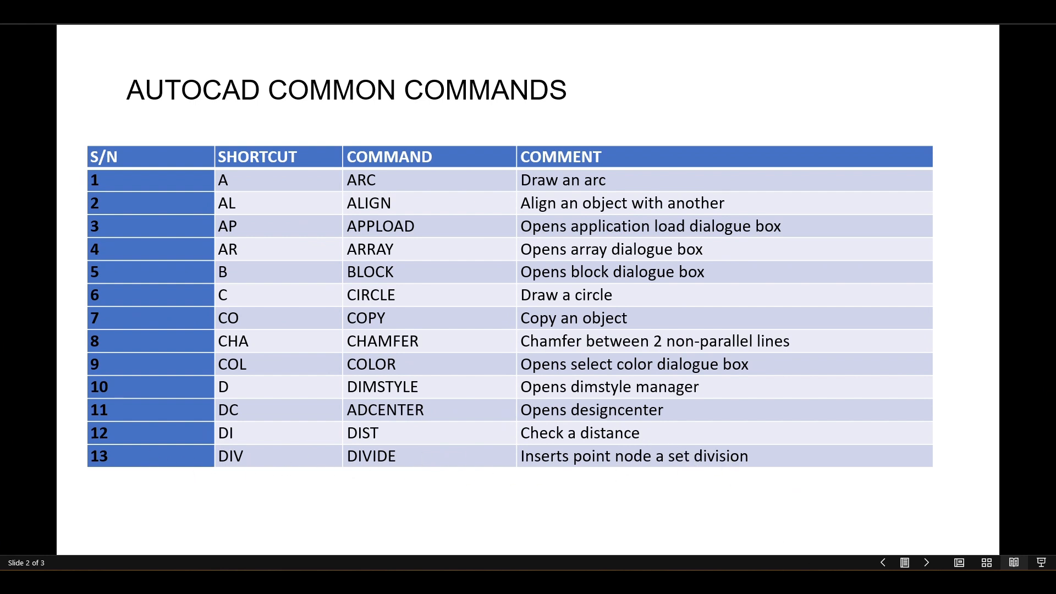
Step: Return to AutoCAD and divide the chamfered rectangle's outline into 30 segments with the DIVIDE command
click(817, 580)
scroll(625, 426, down, 4)
mouse_move(660, 413)
middle_down()
mouse_move(438, 273)
mouse_move(146, 193)
middle_up()
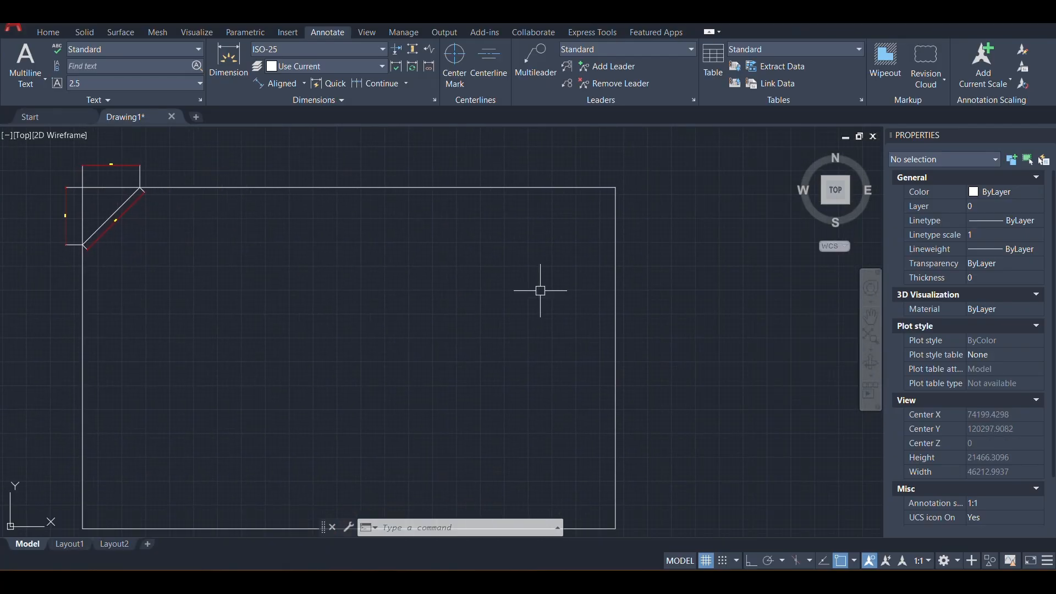
click(613, 266)
key(Escape)
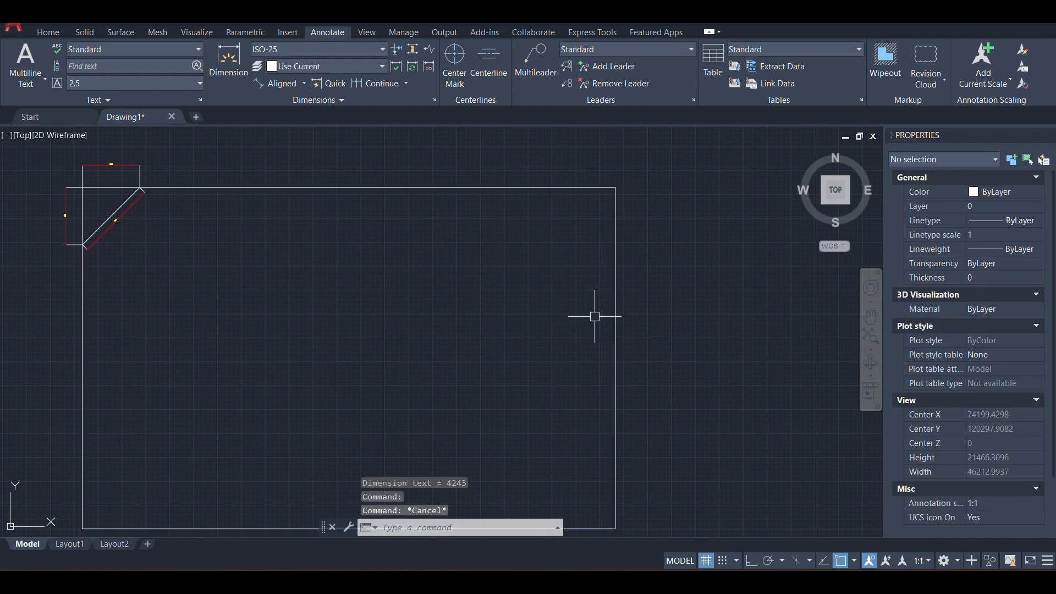
text(div)
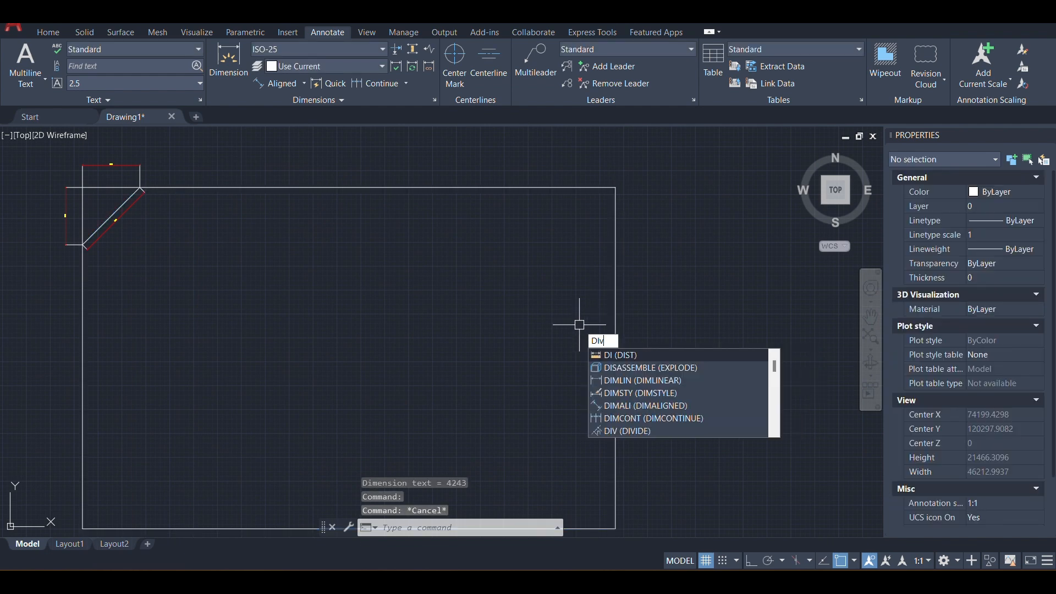
key(Return)
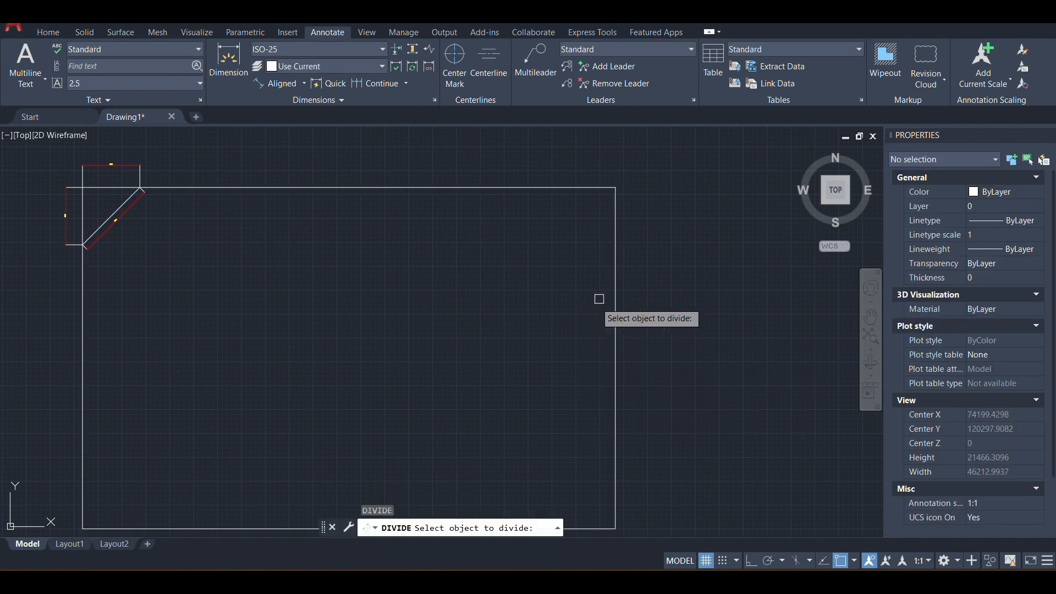
click(568, 188)
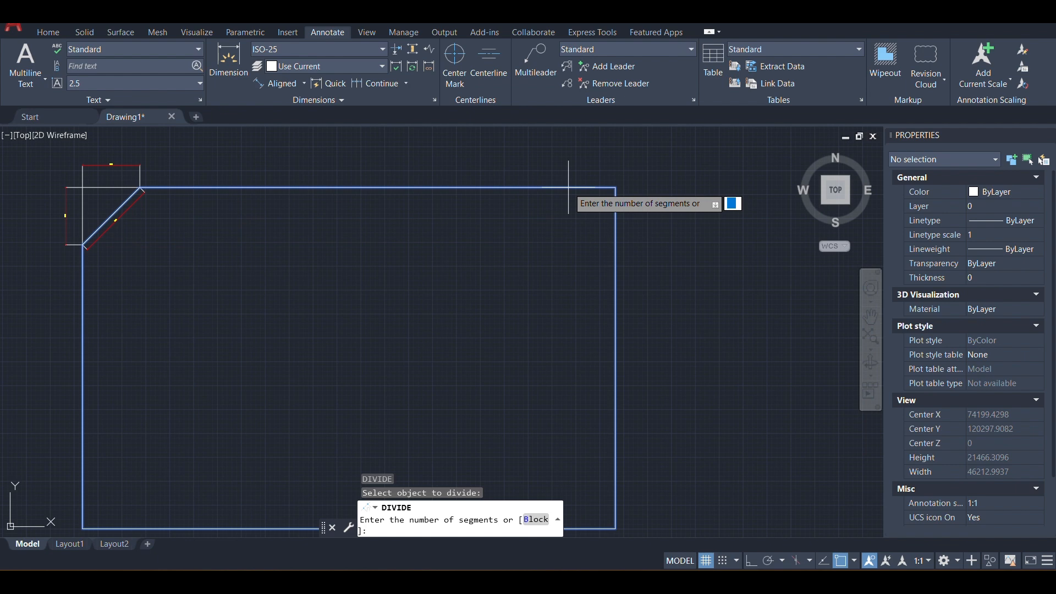
key(Return)
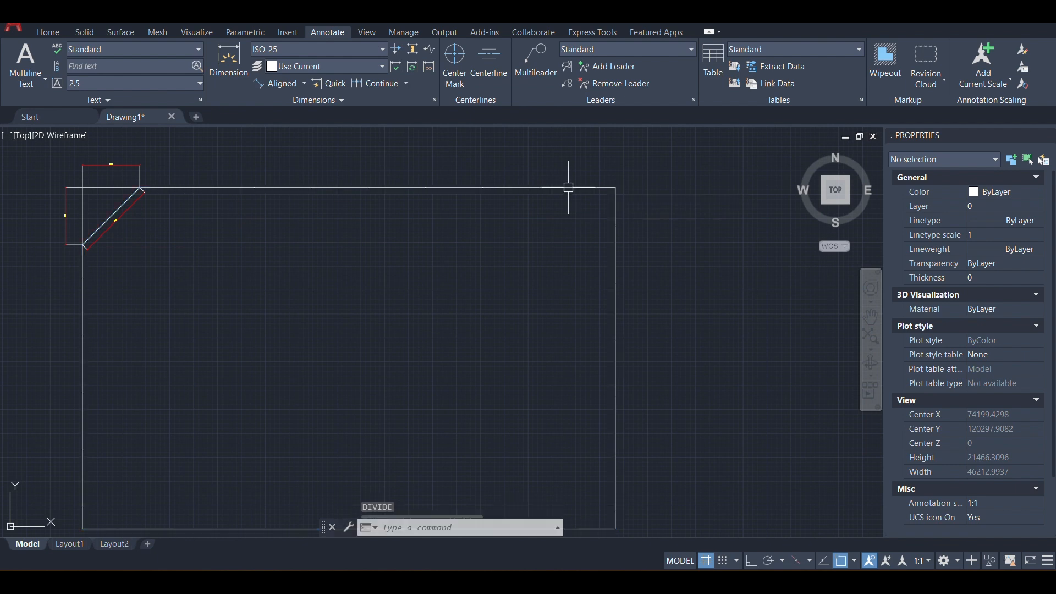
Step: Examine the division points by window-selecting the rectangle's area, and inspect a single point on its upper edge
click(176, 154)
scroll(671, 390, down, 4)
click(694, 480)
scroll(655, 358, up, 1)
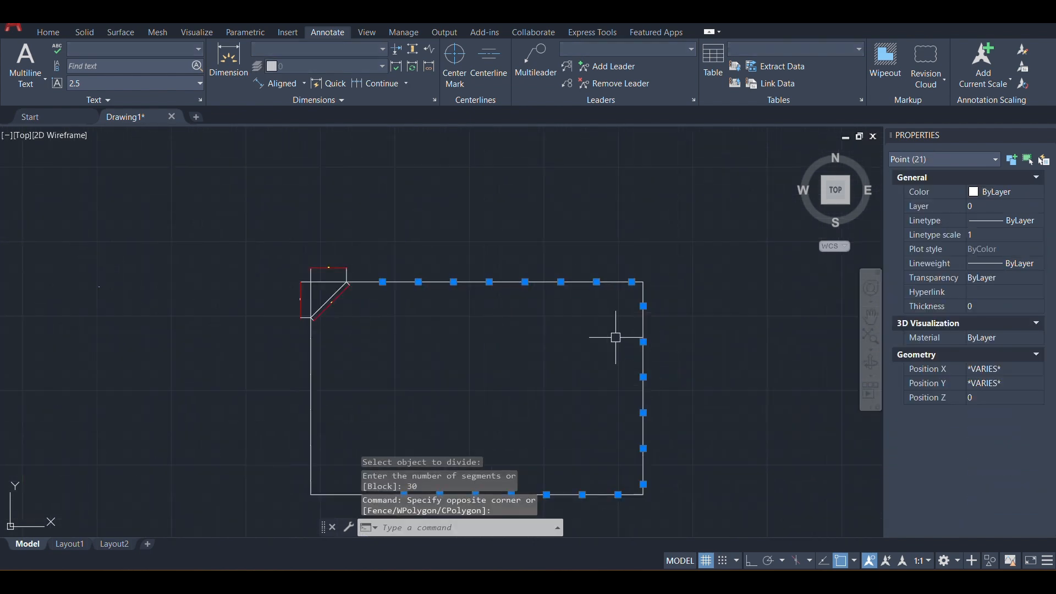
middle_drag(541, 301, 539, 256)
key(Escape)
scroll(539, 256, up, 3)
click(450, 208)
click(572, 294)
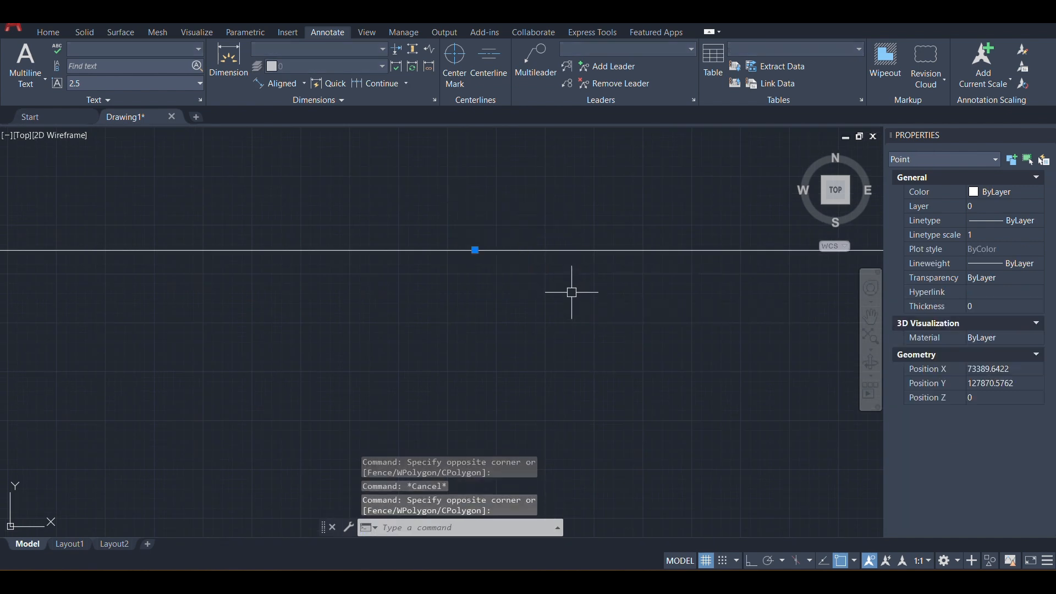
key(Escape)
scroll(572, 290, down, 5)
middle_drag(572, 297, 492, 248)
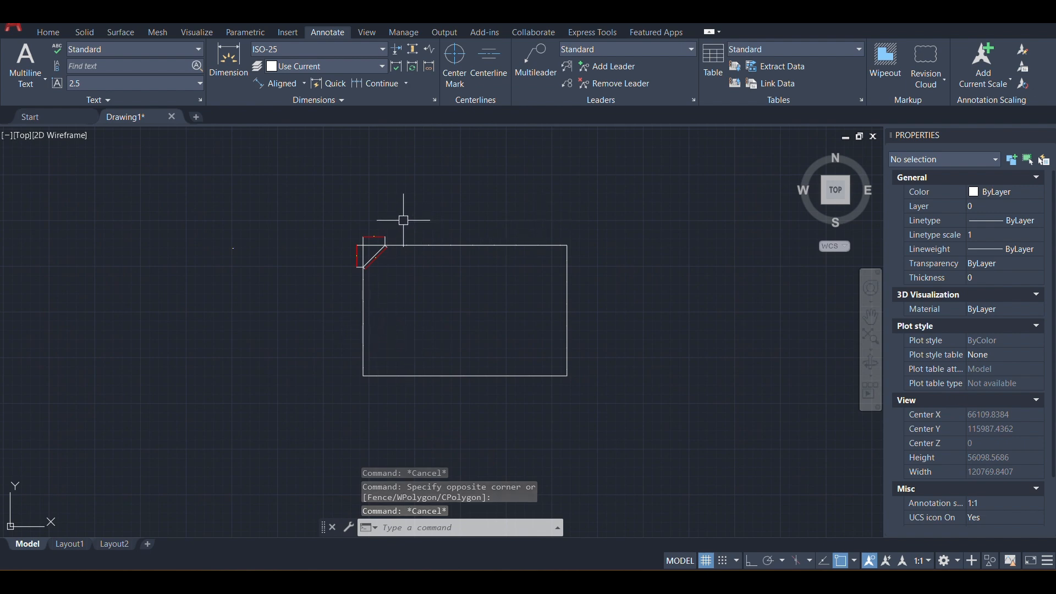
Step: Check the spread of division points around the whole outline with window selections, and clear the selection
click(336, 213)
click(618, 412)
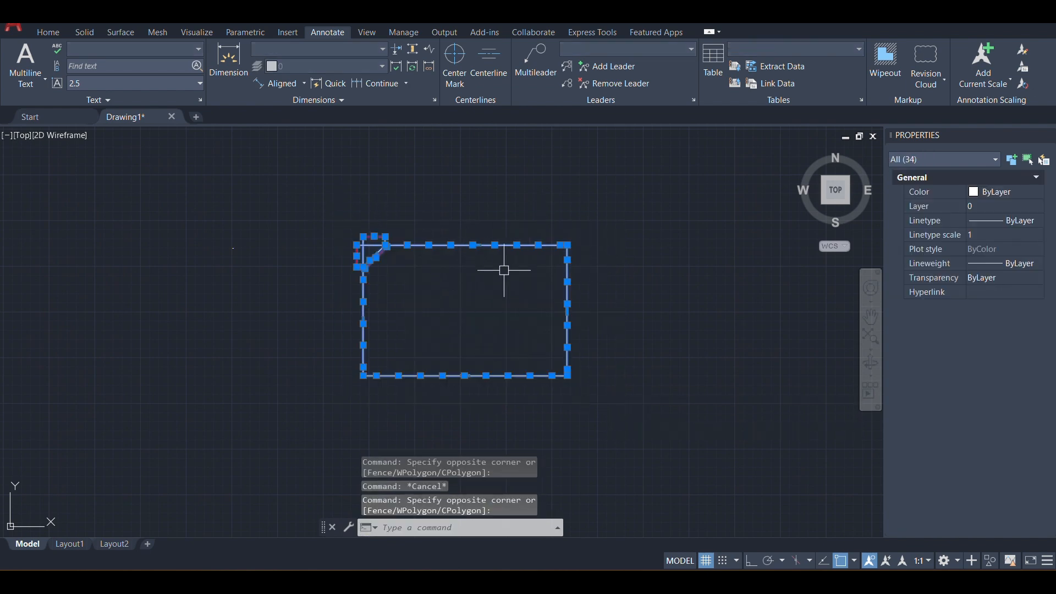
key(Escape)
click(396, 214)
click(669, 404)
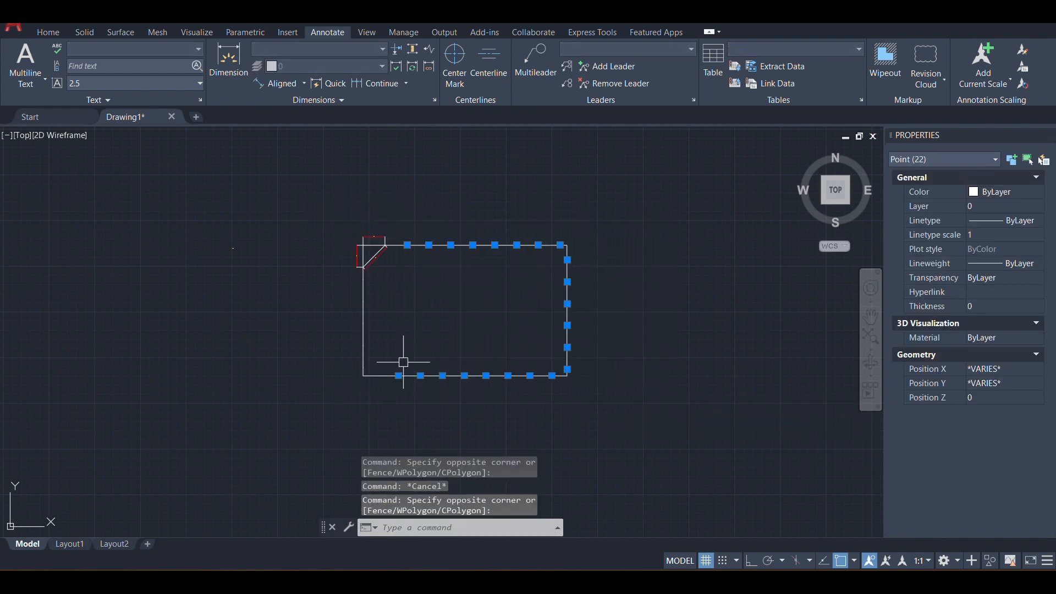
click(325, 237)
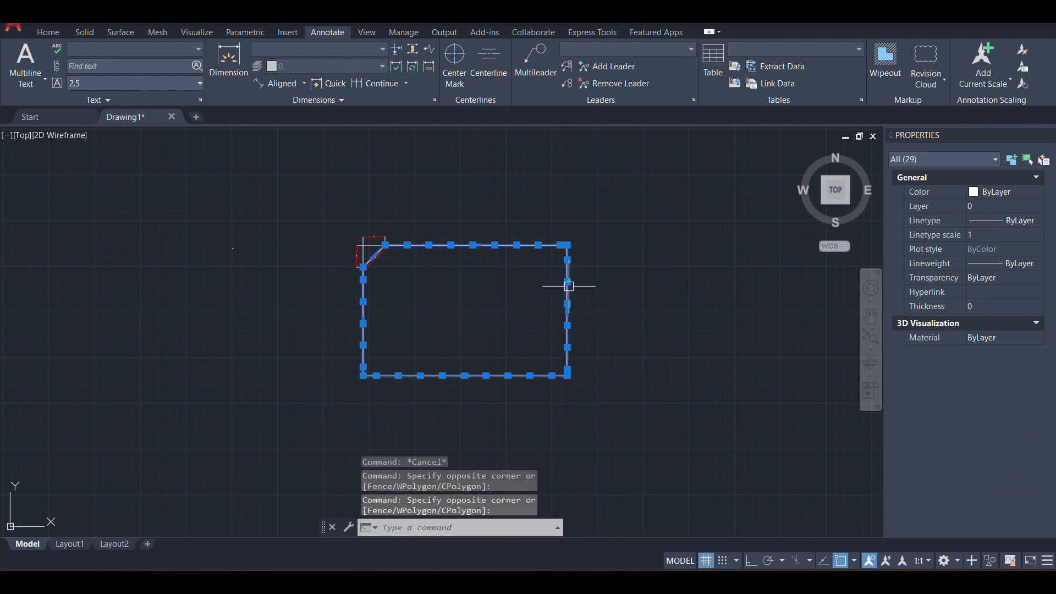
key(Escape)
key(Escape)
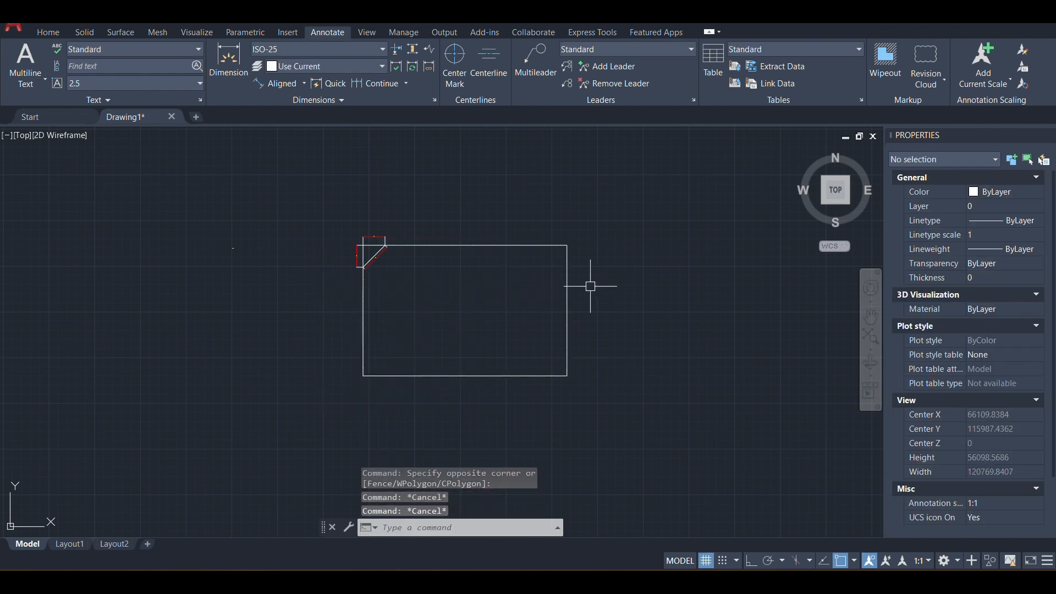
key(Escape)
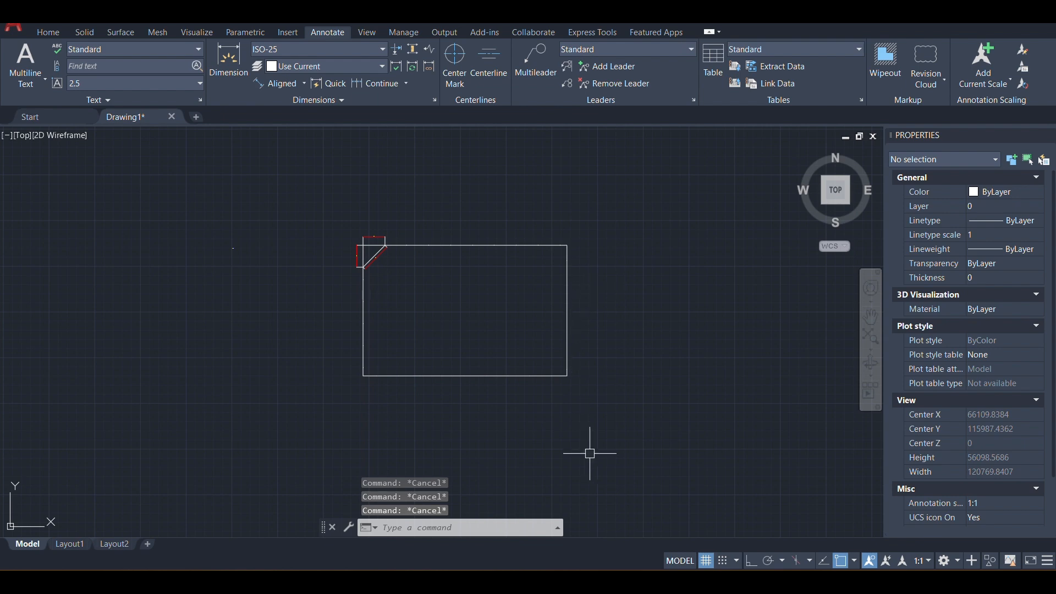
mouse_move(786, 582)
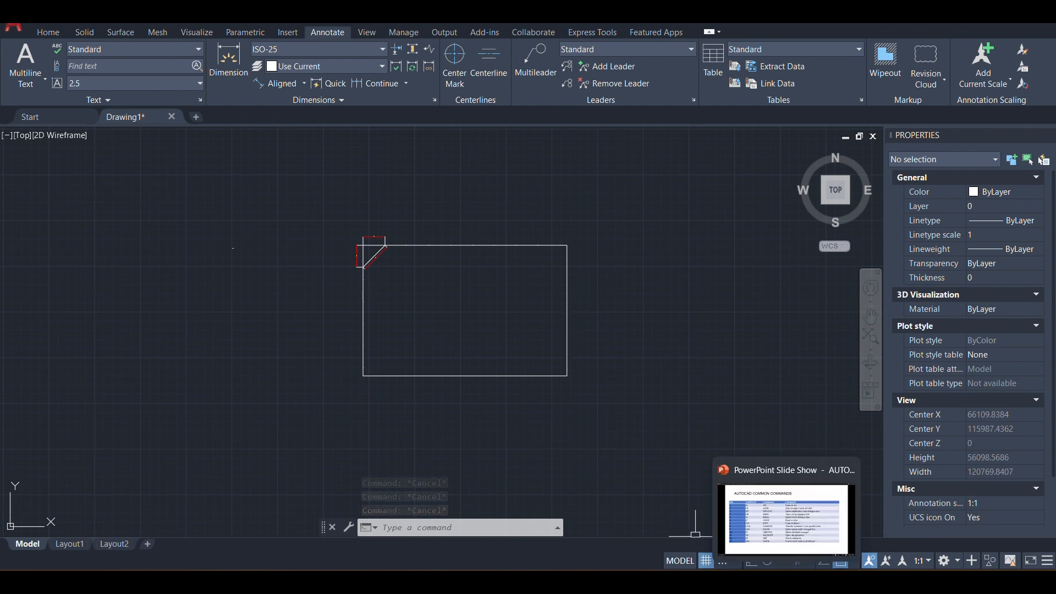
text(poi)
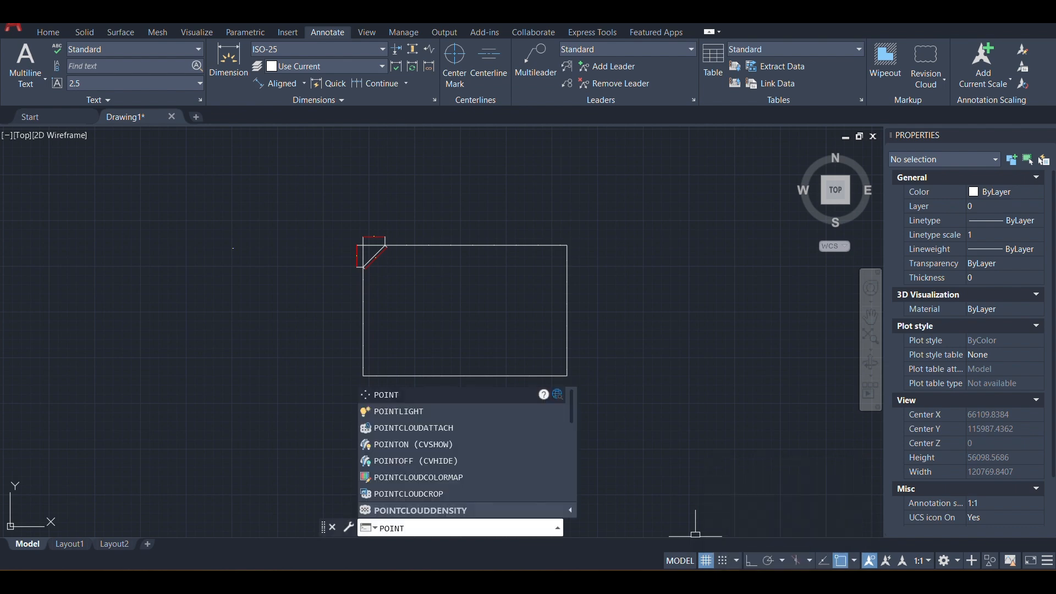
key(Escape)
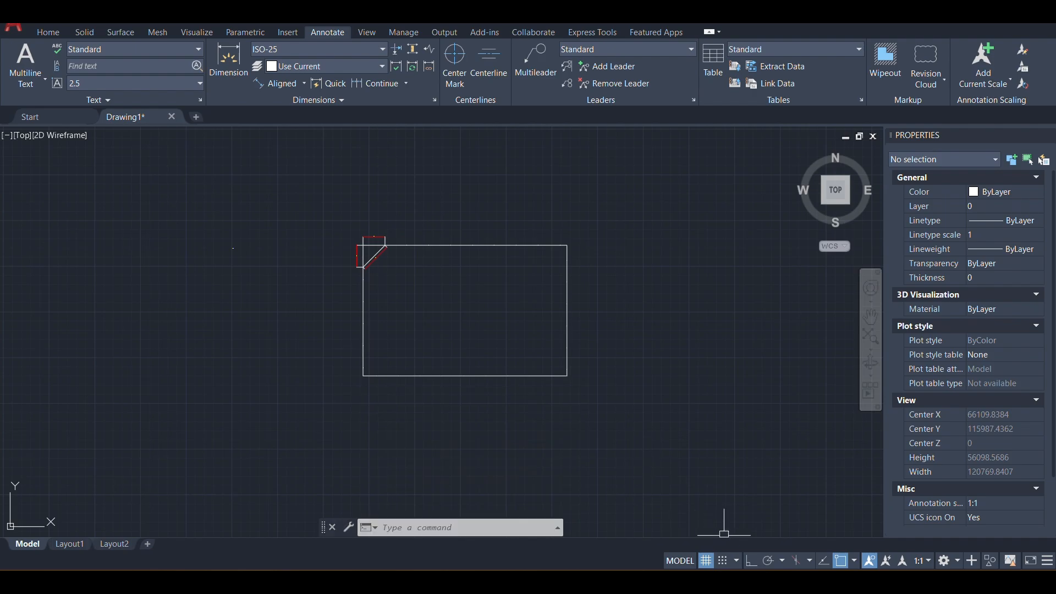
Step: Review the command list in the PowerPoint slide show and return to the AutoCAD drawing
click(732, 580)
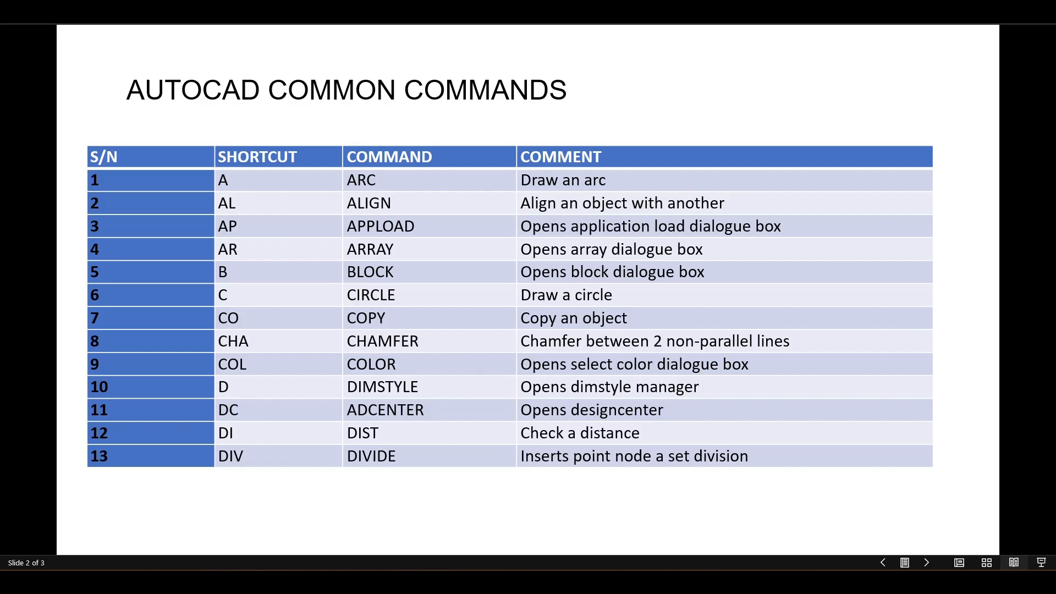
click(514, 459)
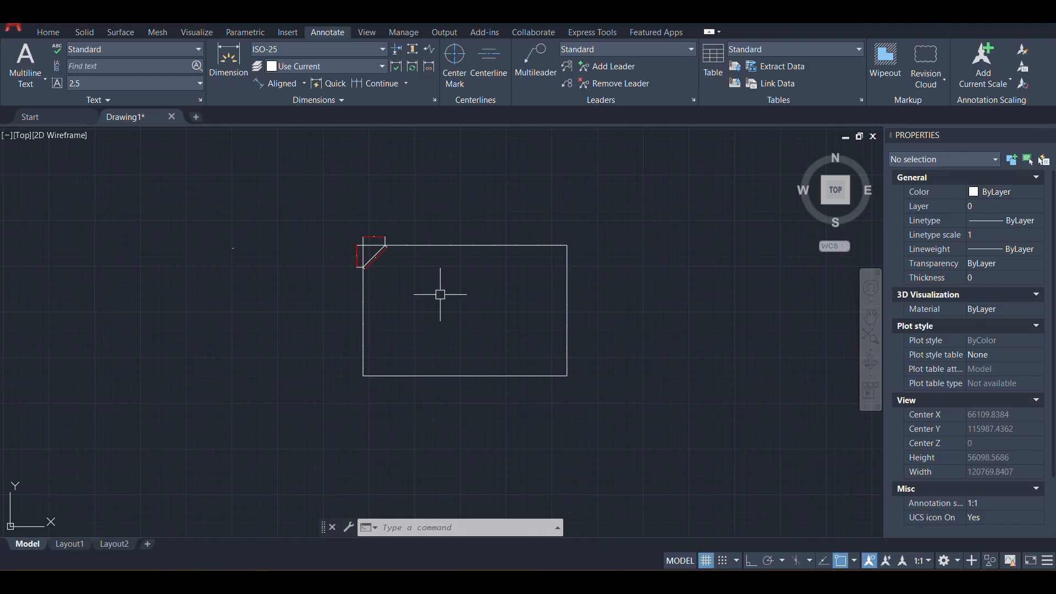
Step: Start DVIEW on the chamfered rectangle and pan its view twice using the PAn option
scroll(437, 292, up, 2)
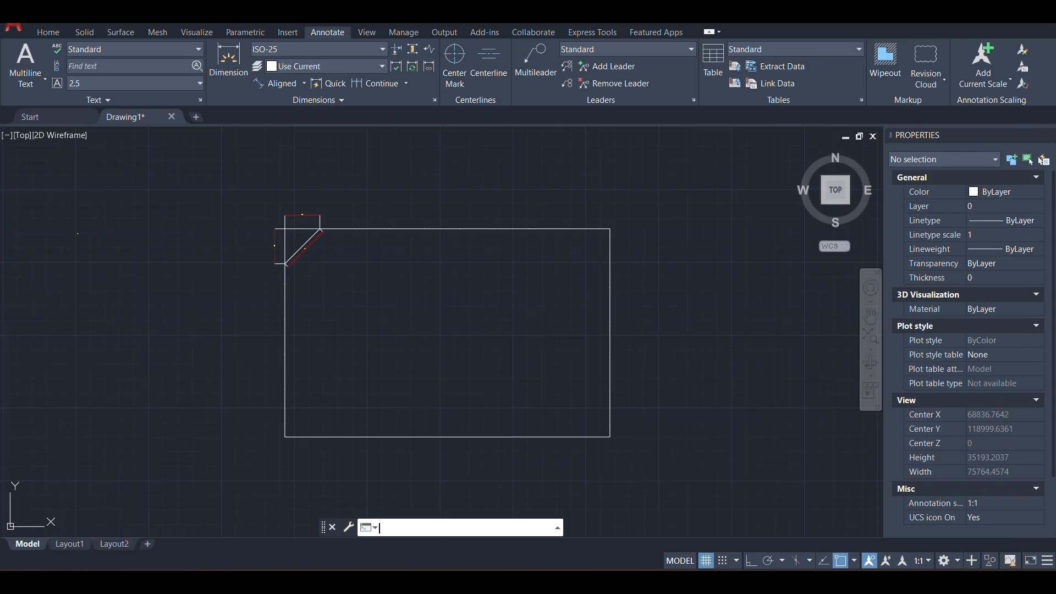
text(dv)
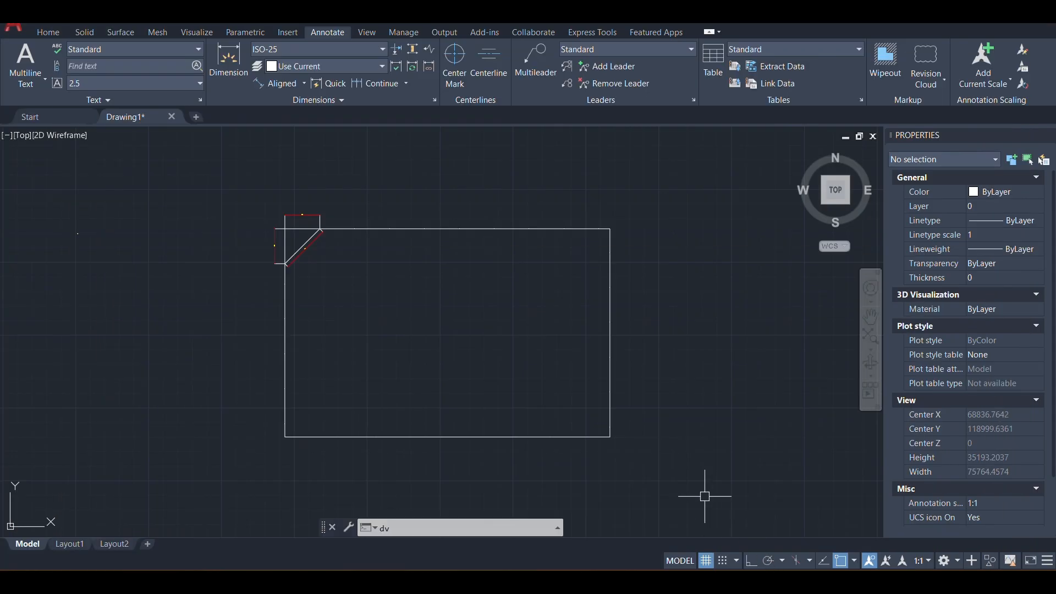
key(Return)
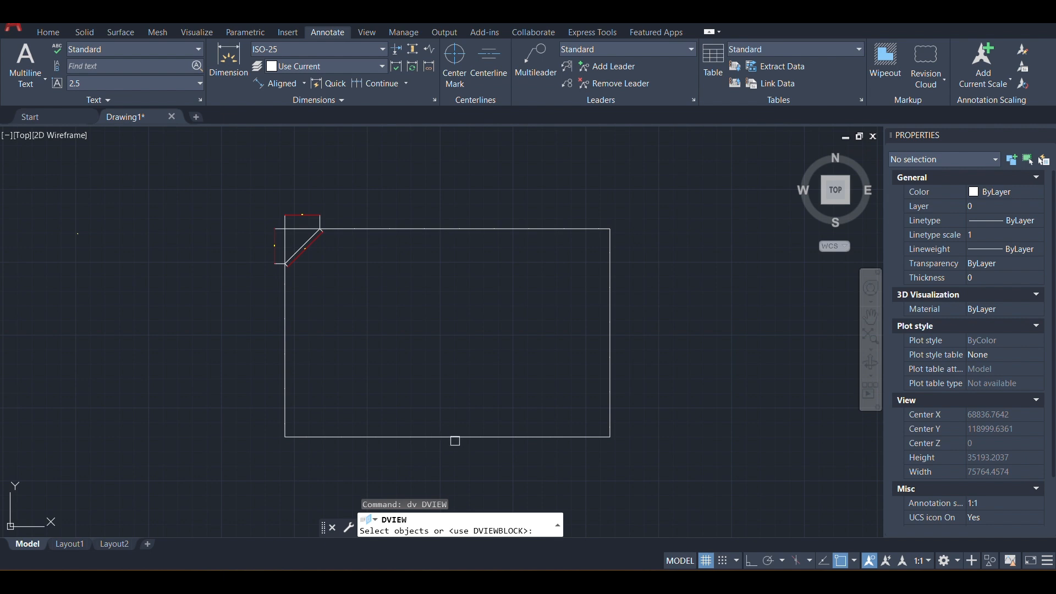
click(456, 435)
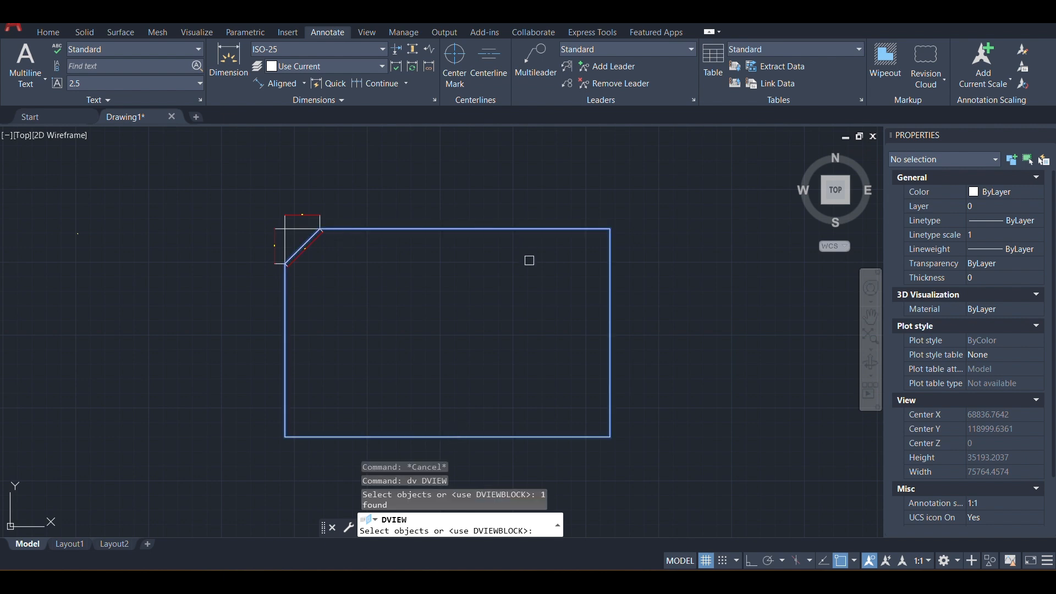
key(Return)
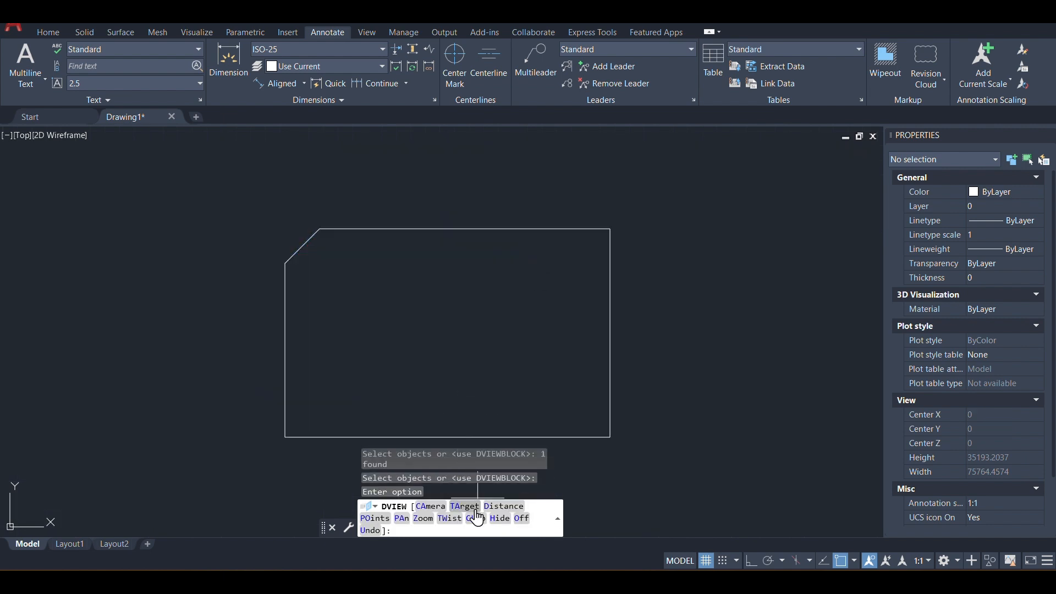
click(402, 518)
click(412, 389)
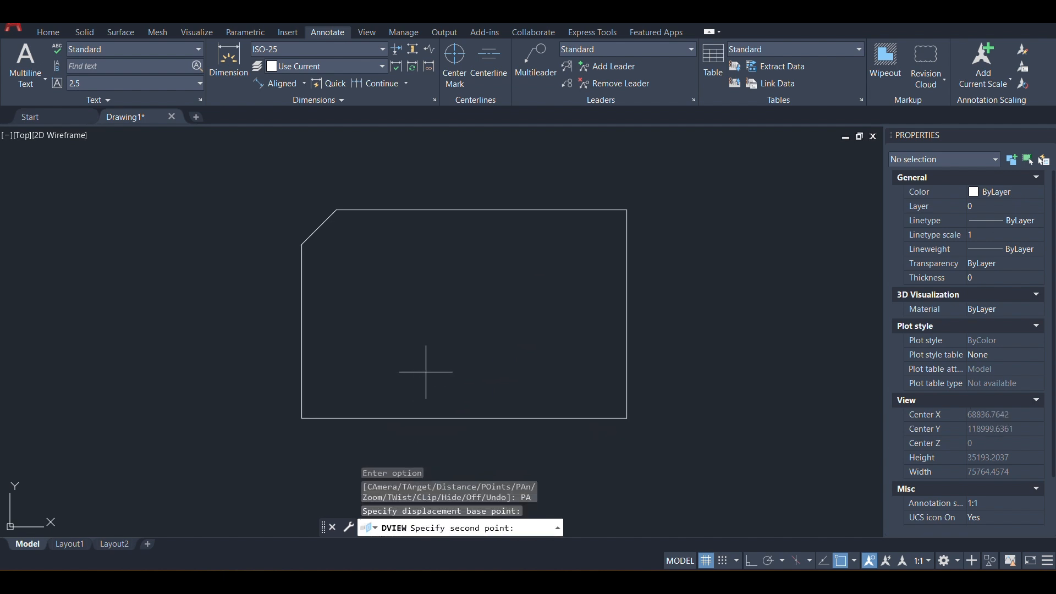
click(429, 347)
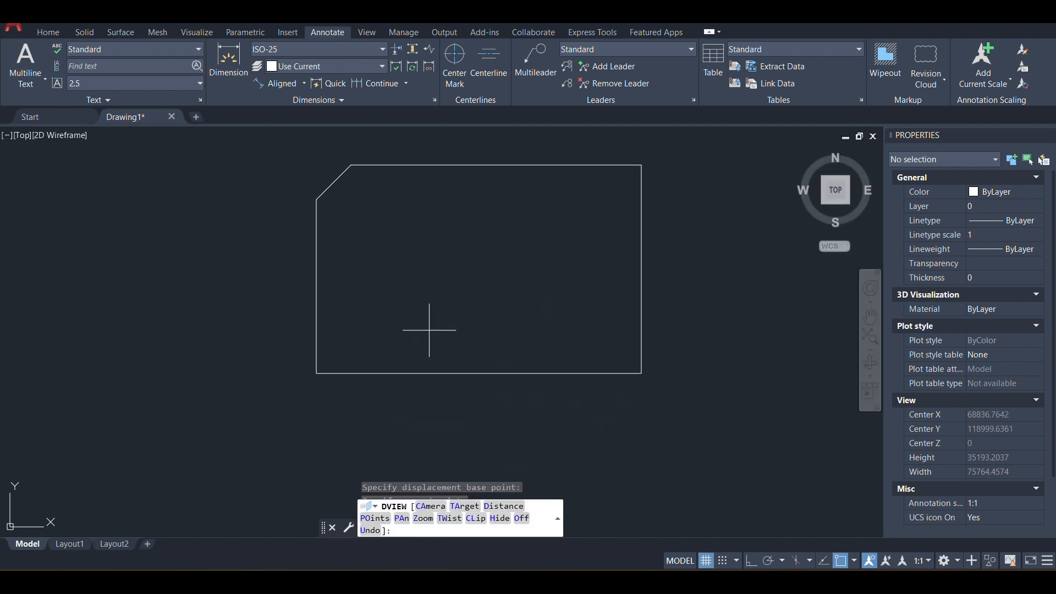
click(402, 518)
click(483, 252)
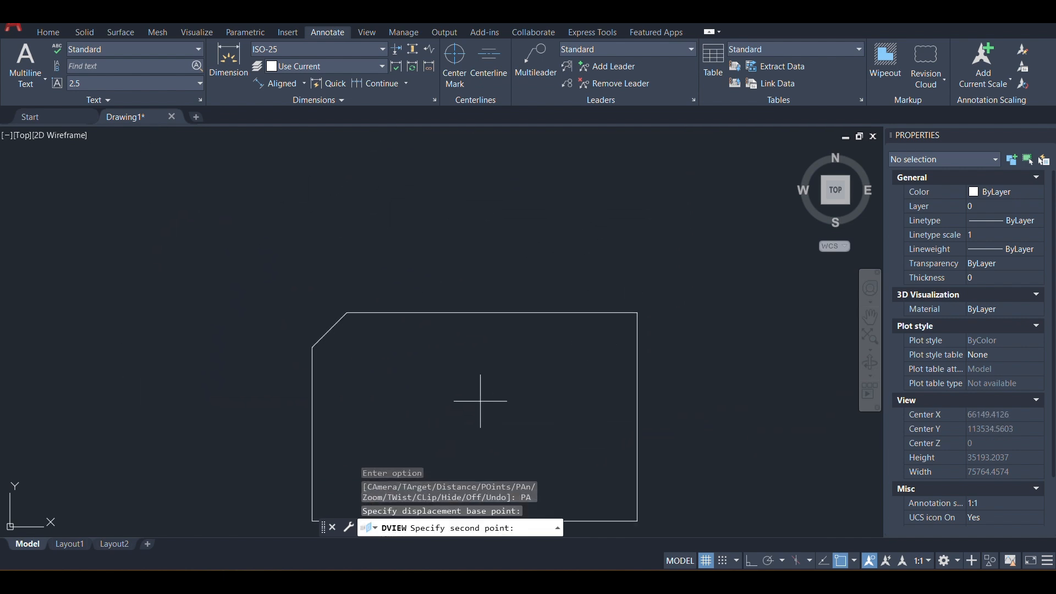
click(416, 307)
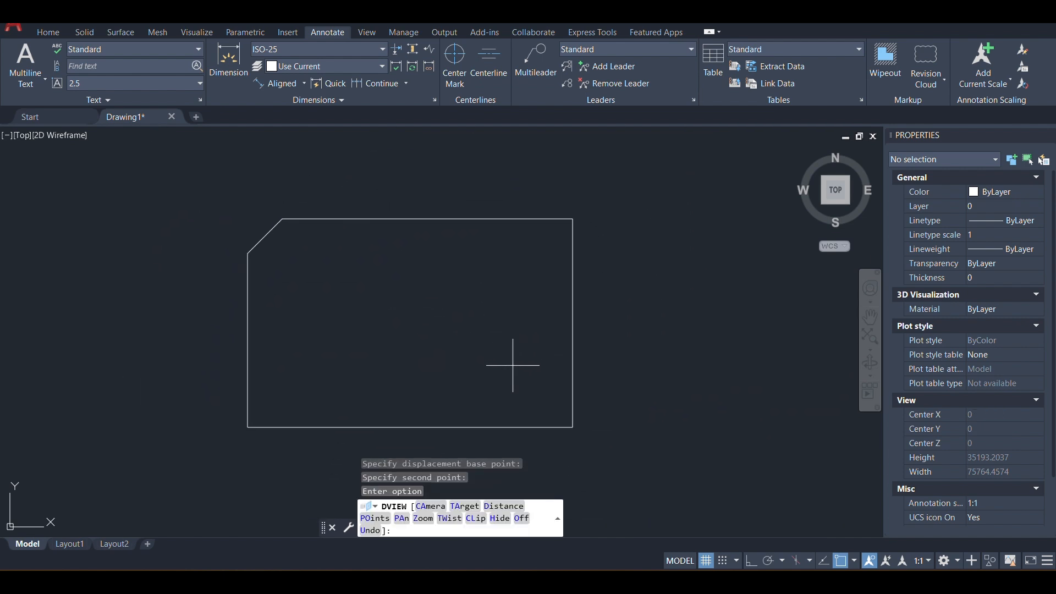
Step: Try DVIEW's Zoom, TWist and CAmera options on the rectangle, cancelling each one, and leave the command
click(429, 527)
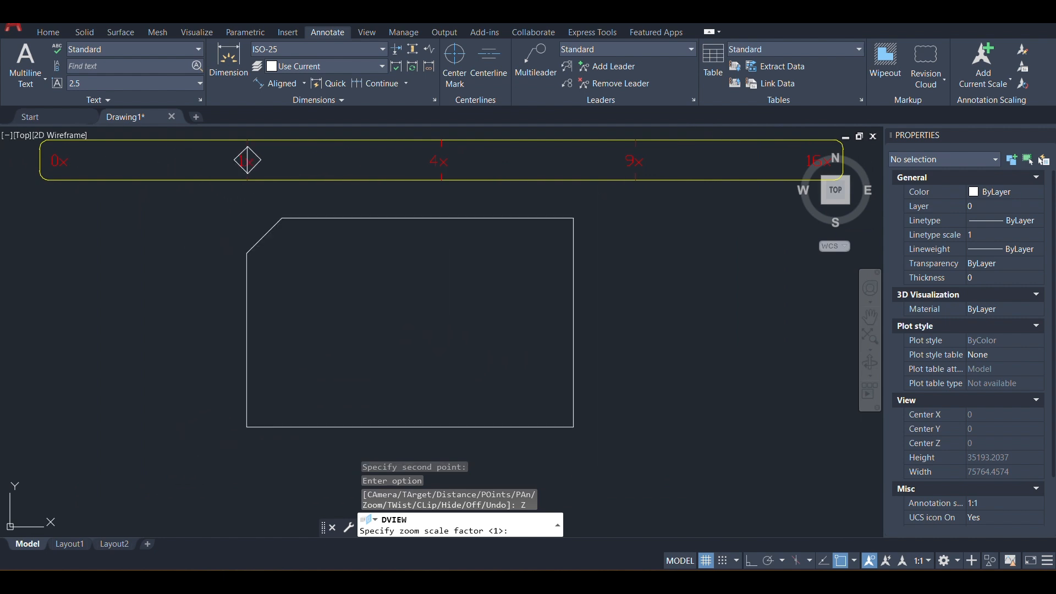
key(Escape)
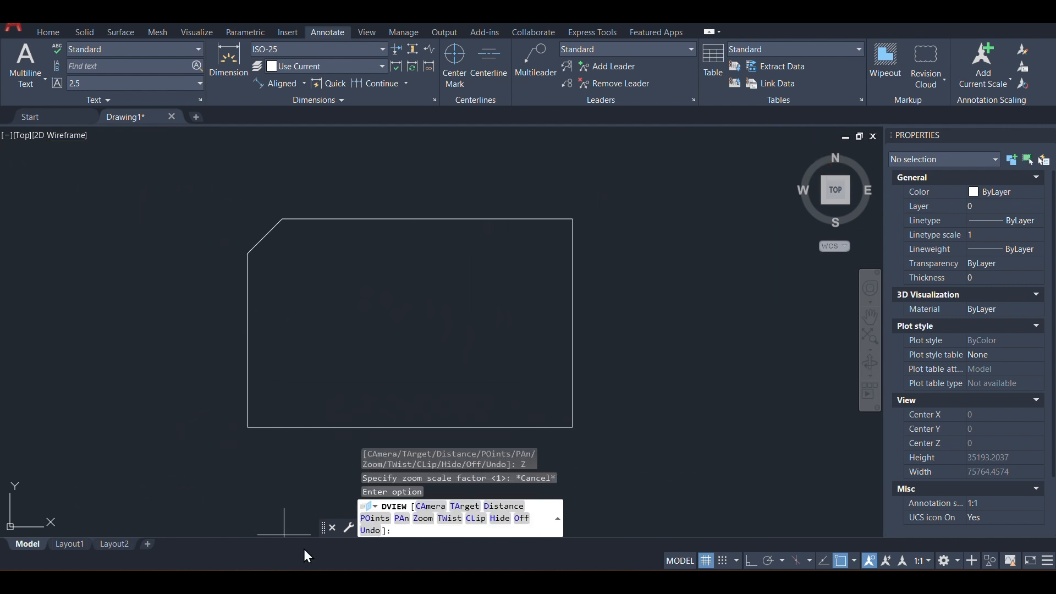
click(450, 518)
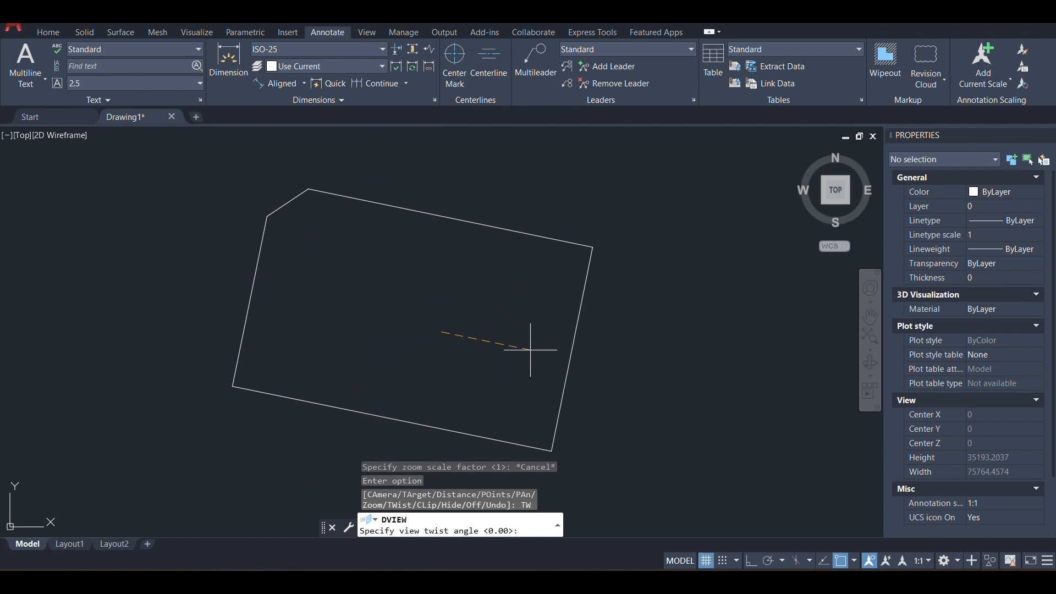
key(Escape)
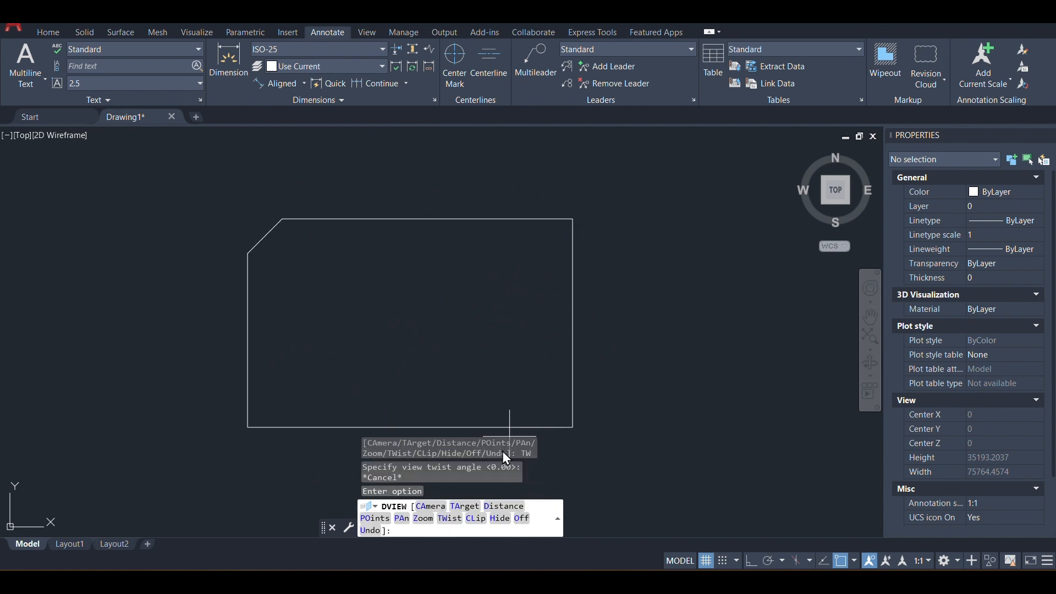
click(432, 506)
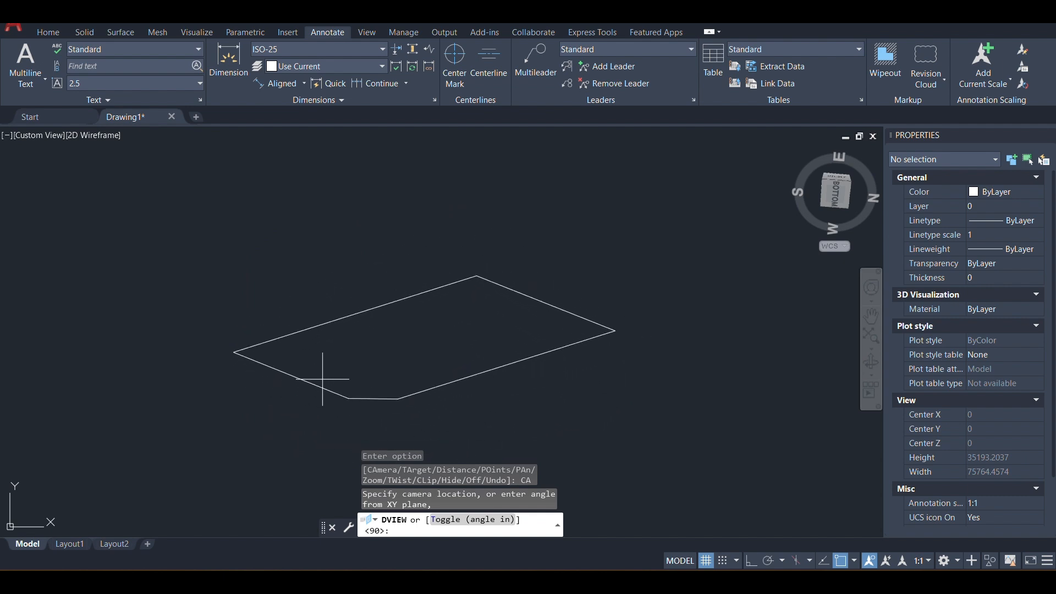
key(Escape)
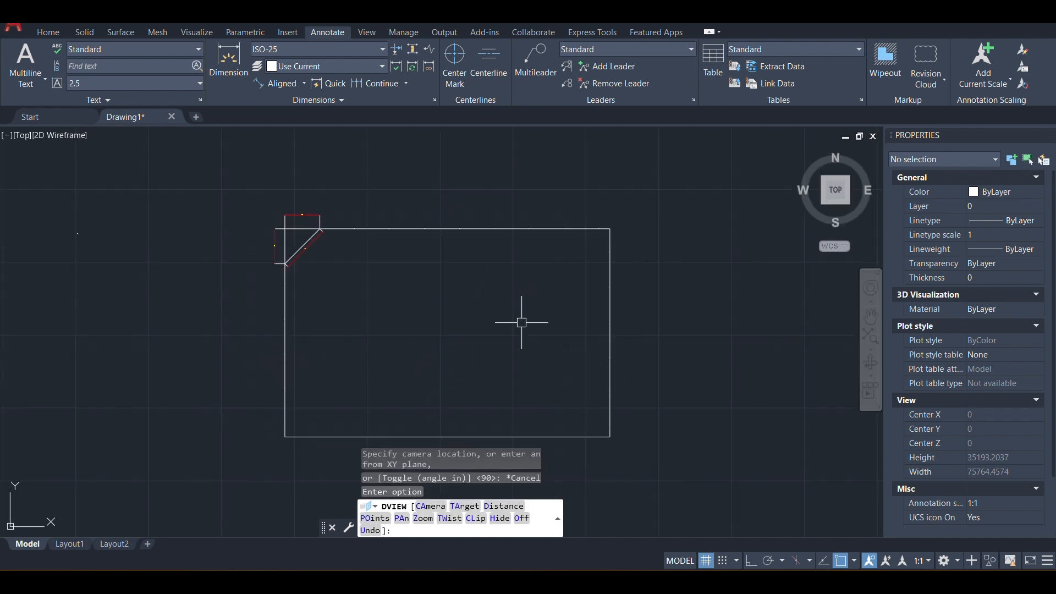
key(Escape)
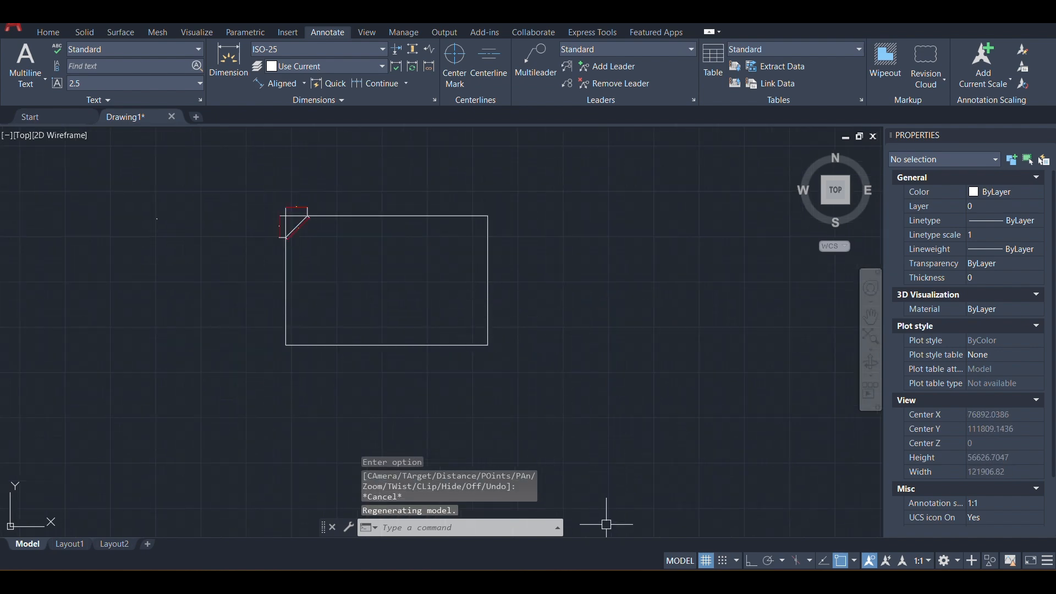
key(Escape)
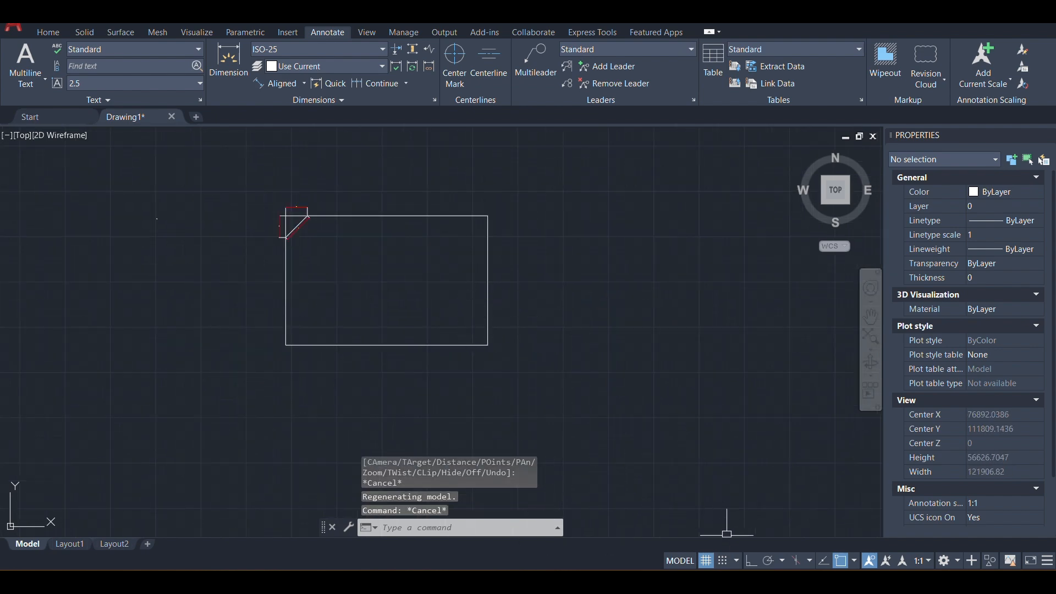
Step: Check the command list and erase the chamfered rectangle's outline in AutoCAD with the ERASE command
key(alt+Tab)
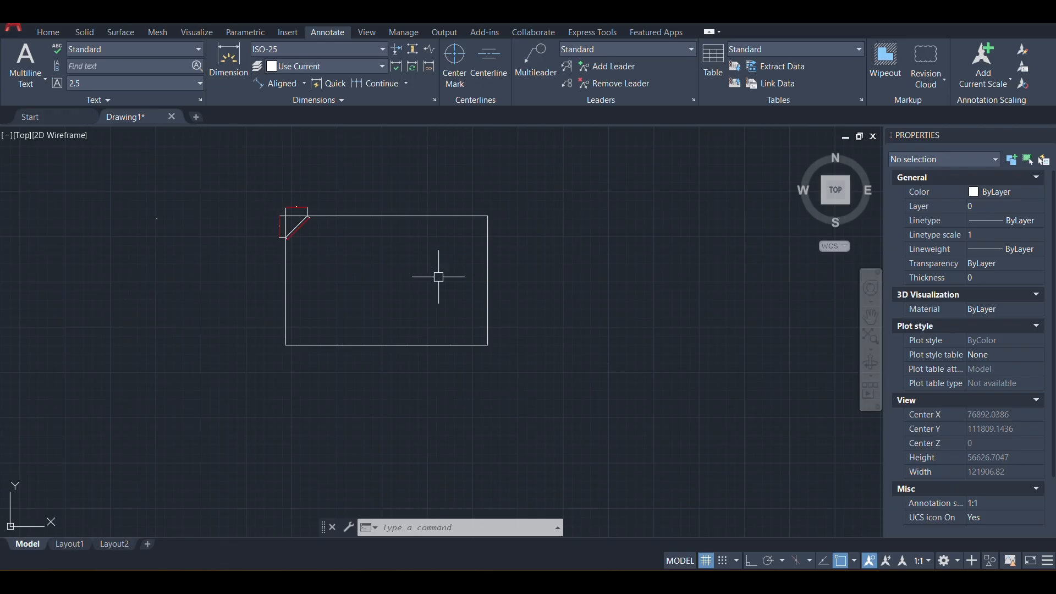
scroll(436, 275, up, 4)
key(Escape)
key(Escape)
text(ER)
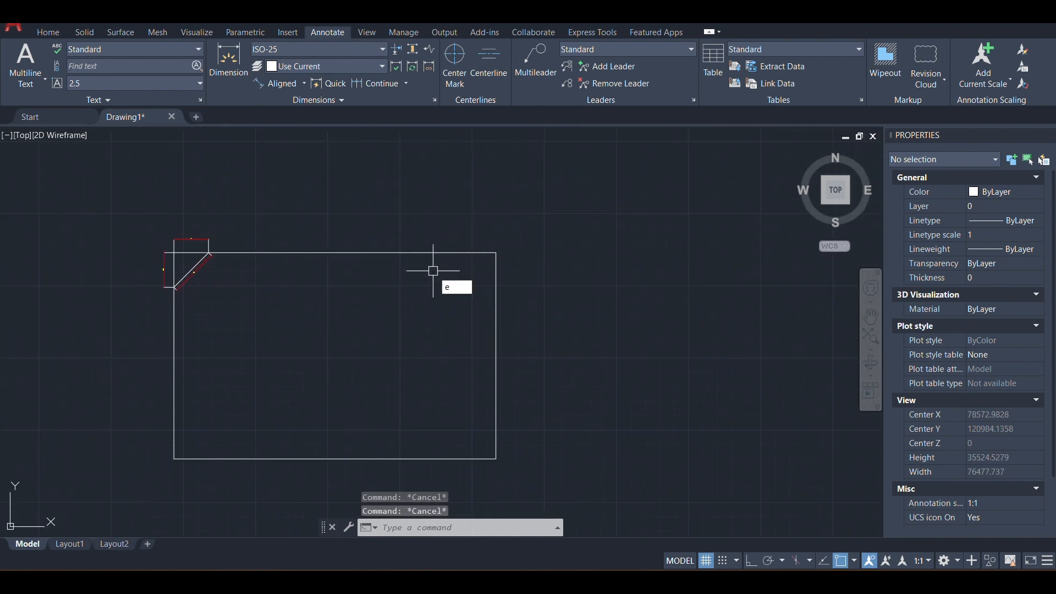
key(Return)
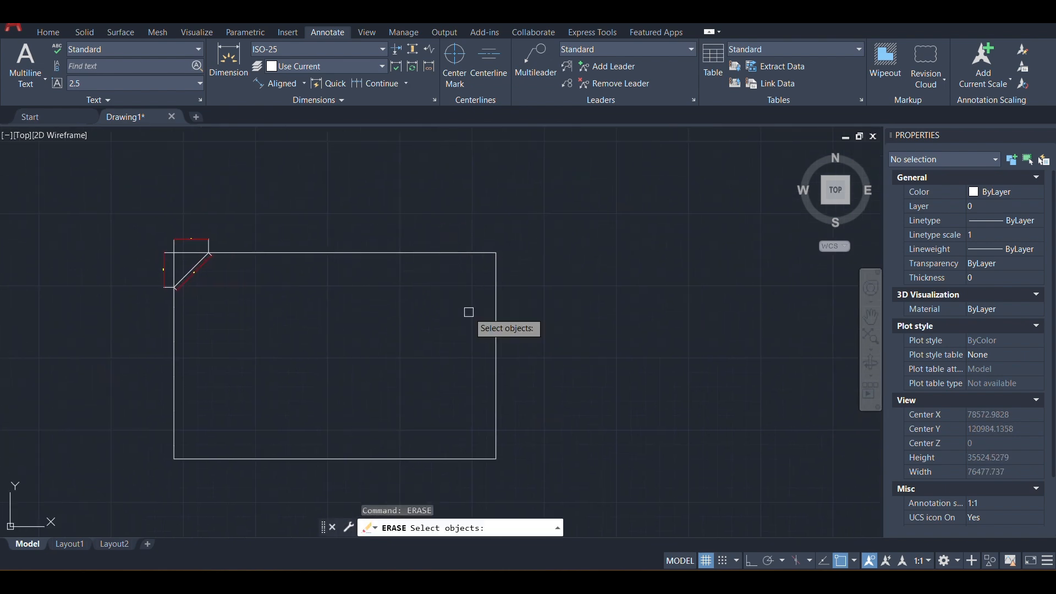
click(456, 252)
key(Return)
key(Escape)
Step: Examine the leftover division points with a window selection, clear it, and switch to the PowerPoint command list
click(233, 214)
scroll(439, 324, down, 2)
click(503, 388)
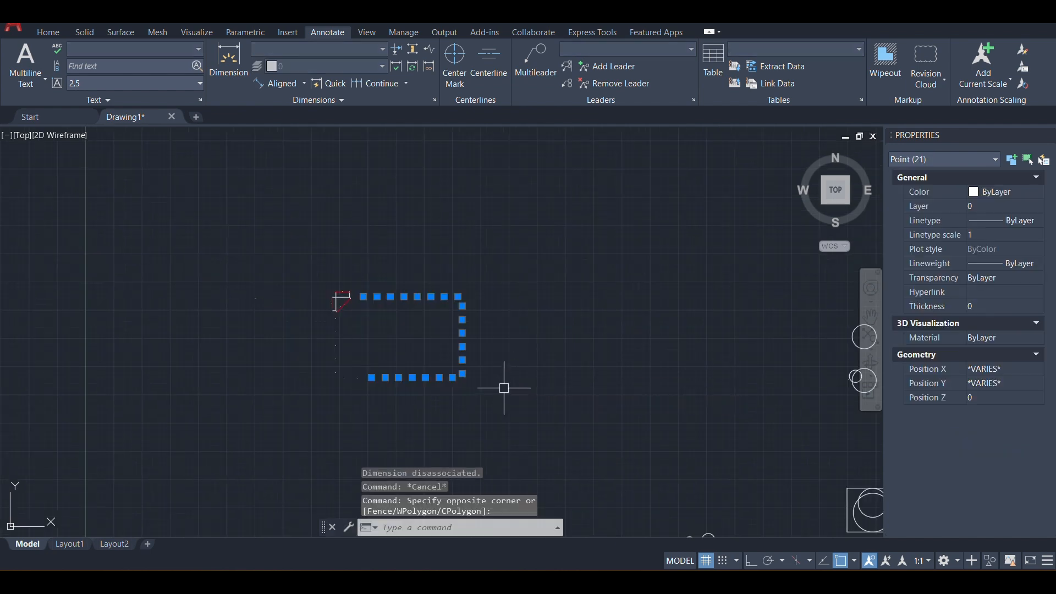
key(Escape)
click(714, 548)
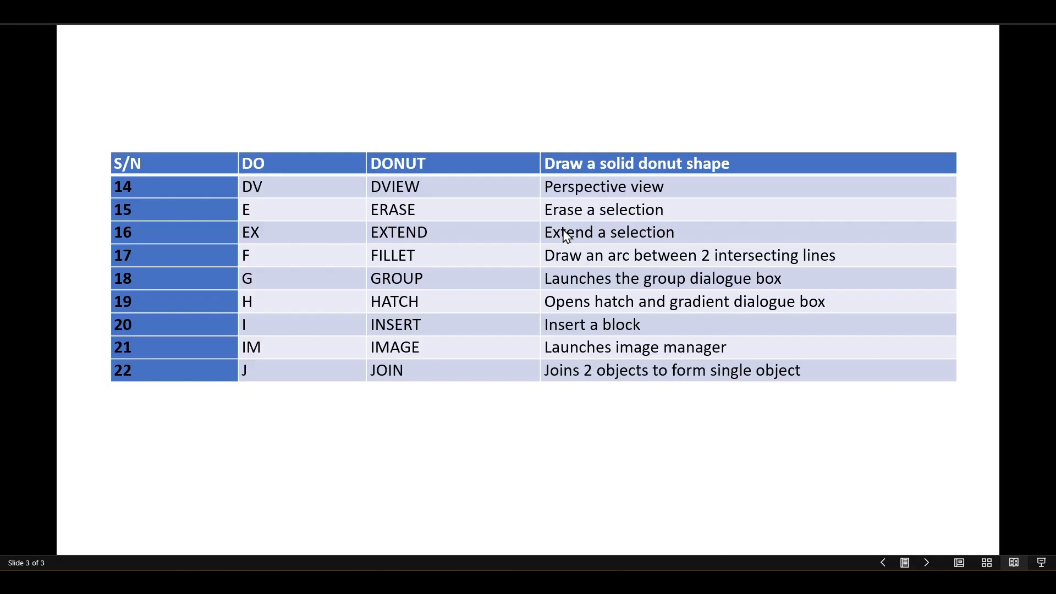
Step: Return to AutoCAD and, with Ortho on, draw a horizontal polyline about 43,589 units long and a separate vertical polyline below its middle
key(alt+Tab)
scroll(644, 466, down, 2)
middle_drag(581, 415, 351, 333)
key(Escape)
key(Escape)
scroll(427, 304, up, 2)
text(pl)
key(Return)
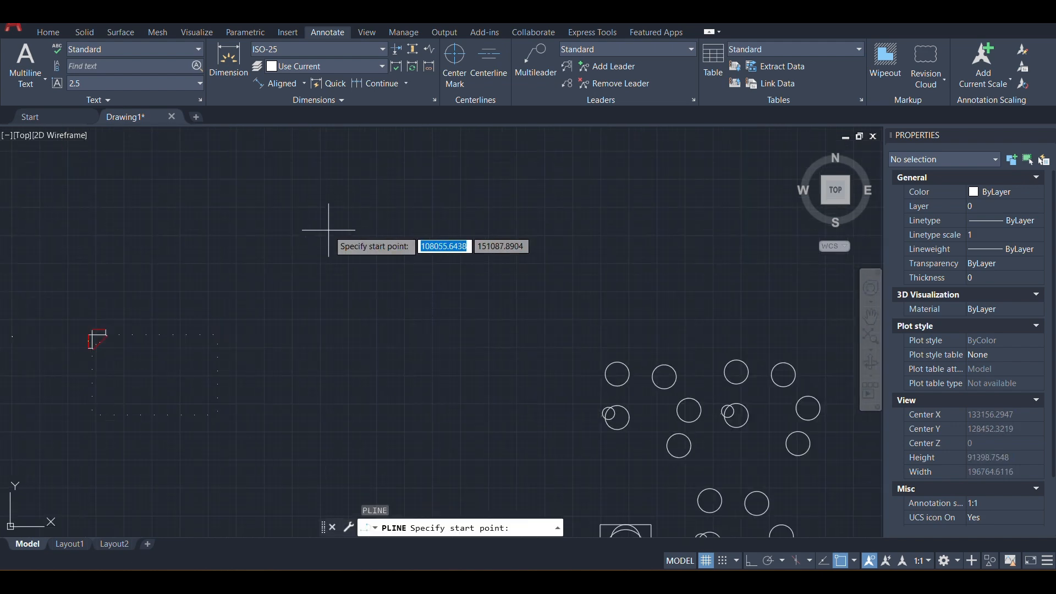
click(329, 230)
key(F8)
click(525, 217)
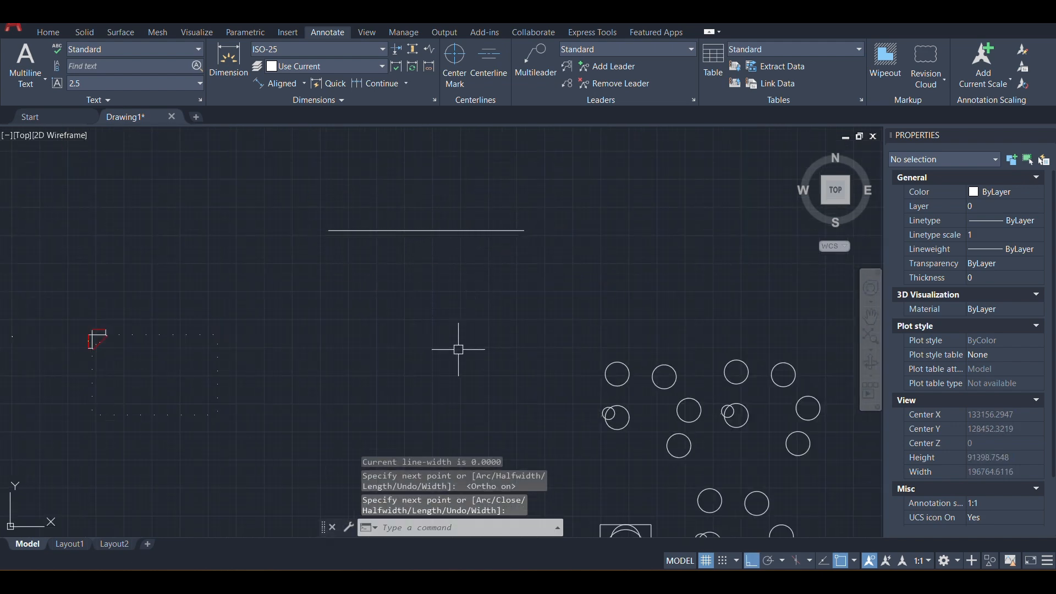
key(Escape)
Step: Extend the vertical polyline up to the horizontal one with the EXTEND command, and check the result by selecting it
click(437, 231)
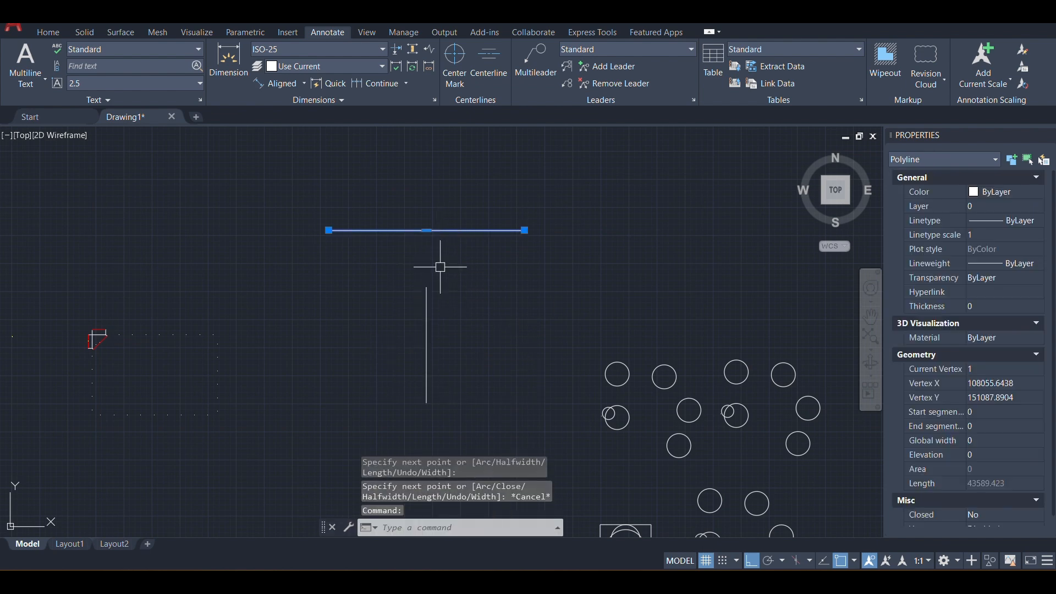
click(427, 310)
key(Escape)
key(Escape)
text(e)
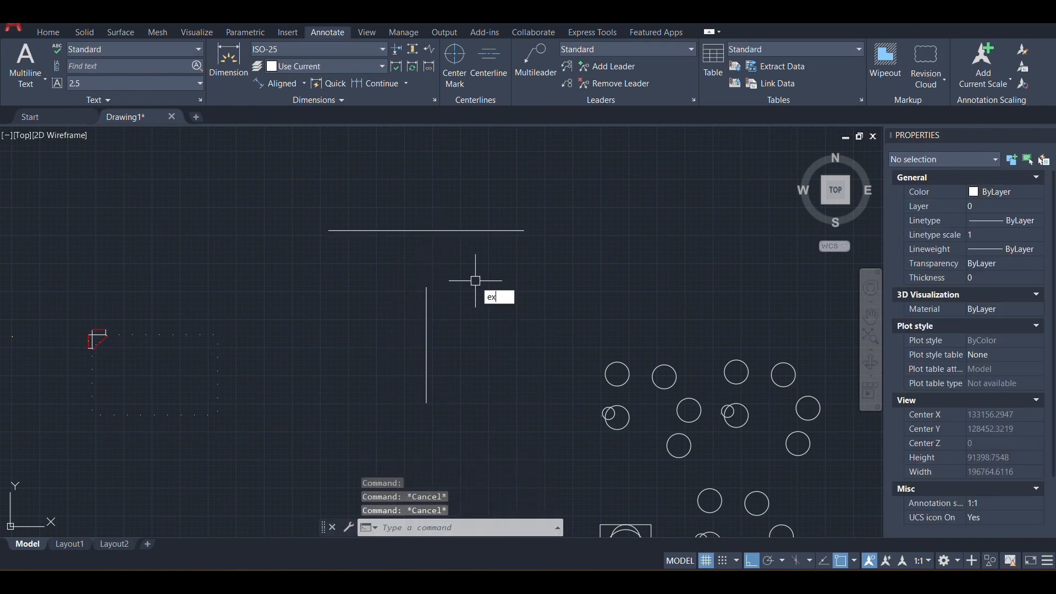
text(x)
click(525, 312)
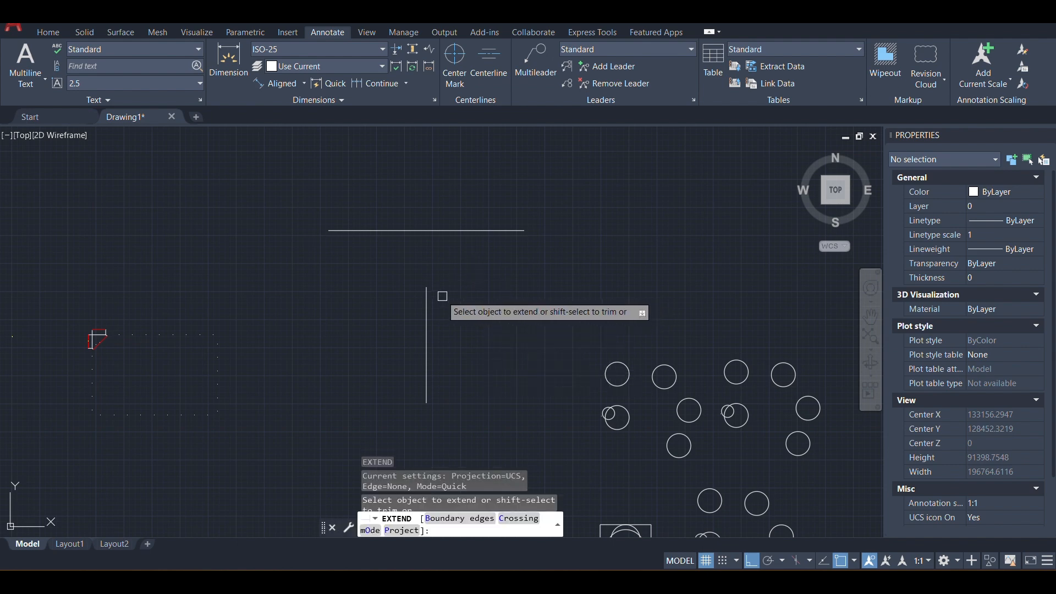
key(Escape)
click(427, 278)
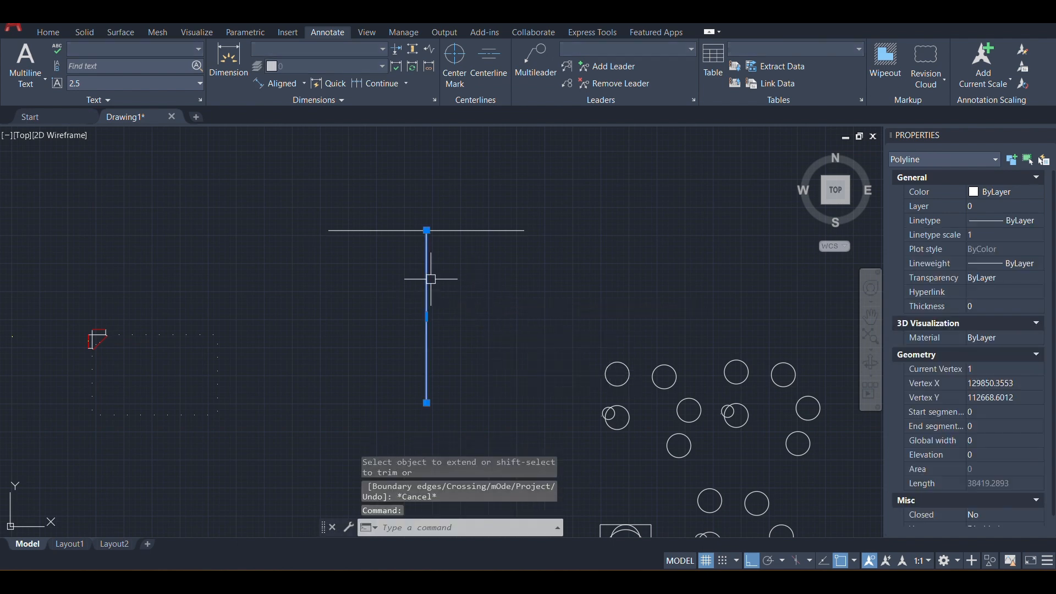
key(Escape)
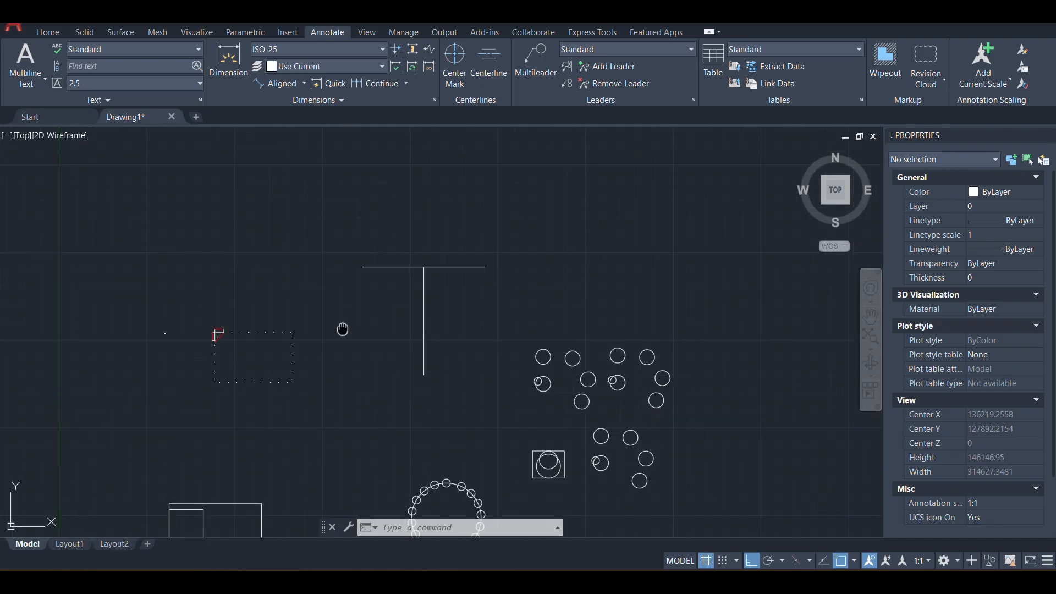
Step: Draw a rectangle about 29,500 units wide in the empty area above the division points
middle_drag(342, 330, 583, 334)
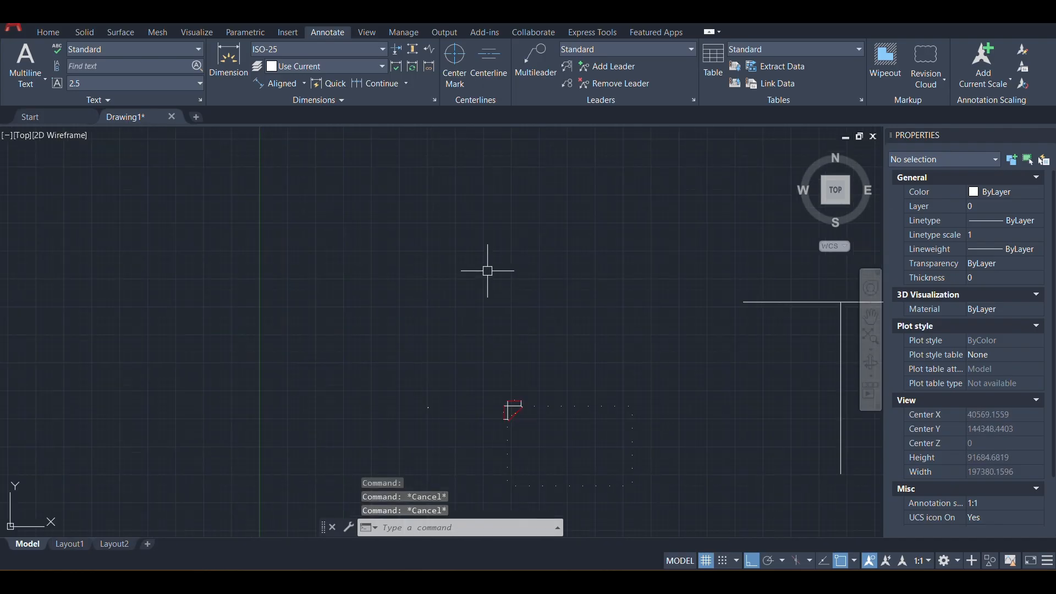
text(rec)
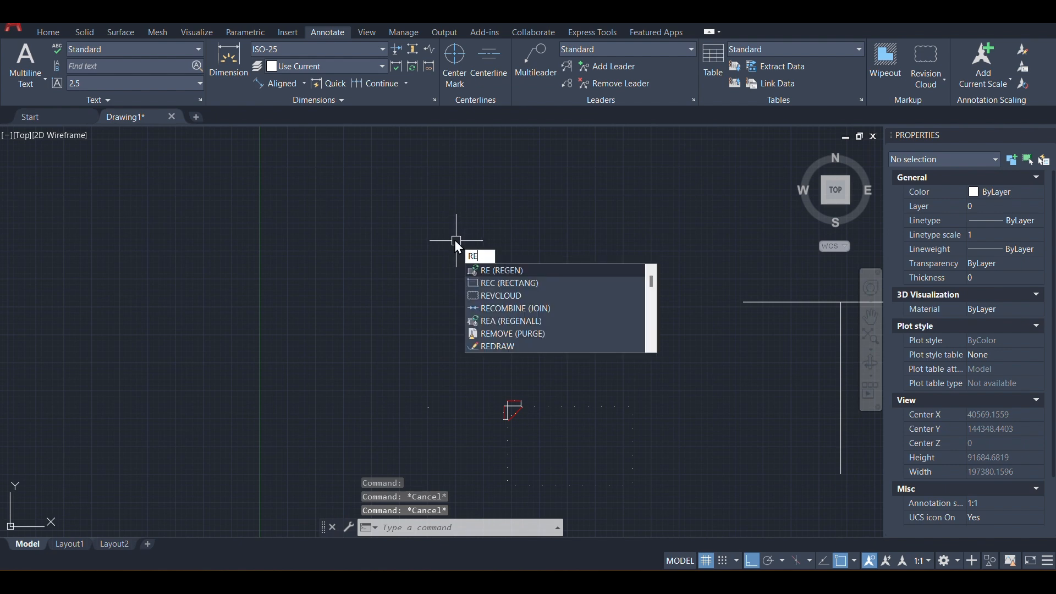
key(Return)
middle_drag(530, 329, 466, 261)
scroll(473, 308, up, 2)
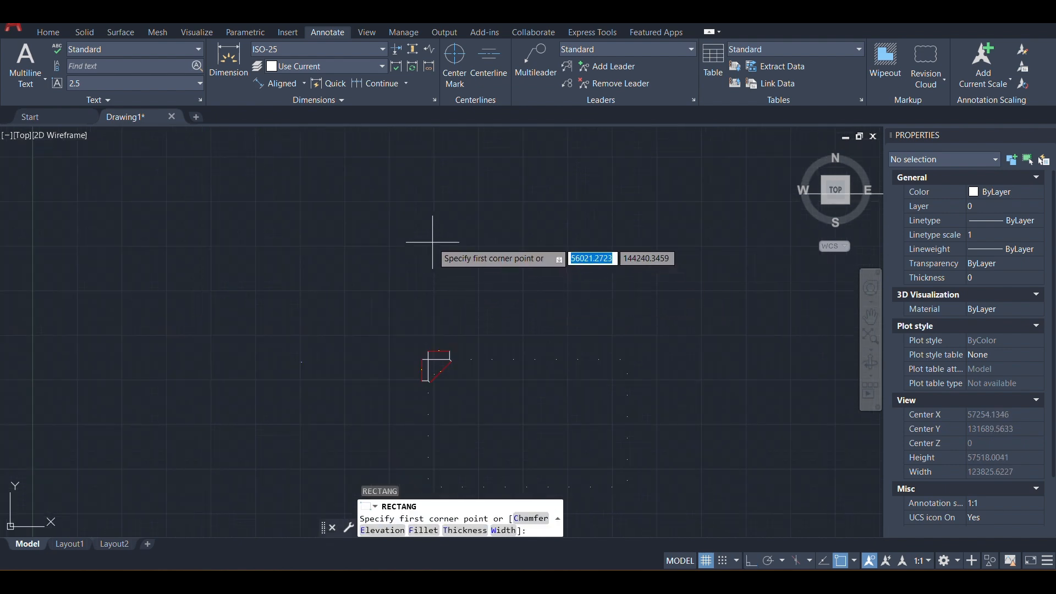
click(631, 336)
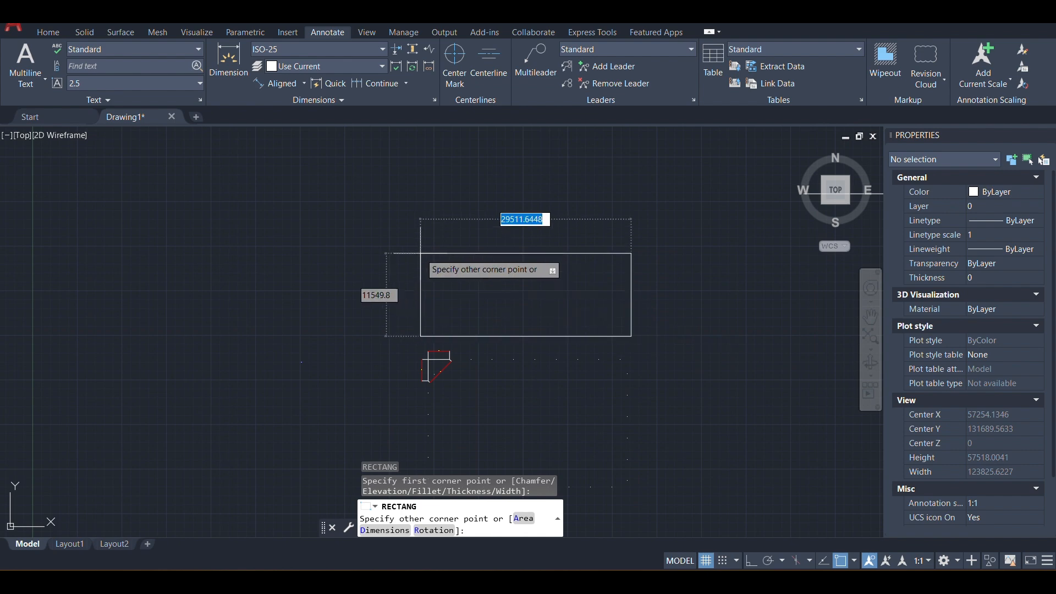
key(Escape)
key(Escape)
Step: Fillet the new rectangle's upper-left corner with a 3000 radius using the FILLET command, and select the rounded outline to check it
middle_drag(429, 207, 399, 273)
scroll(391, 238, up, 2)
key(Escape)
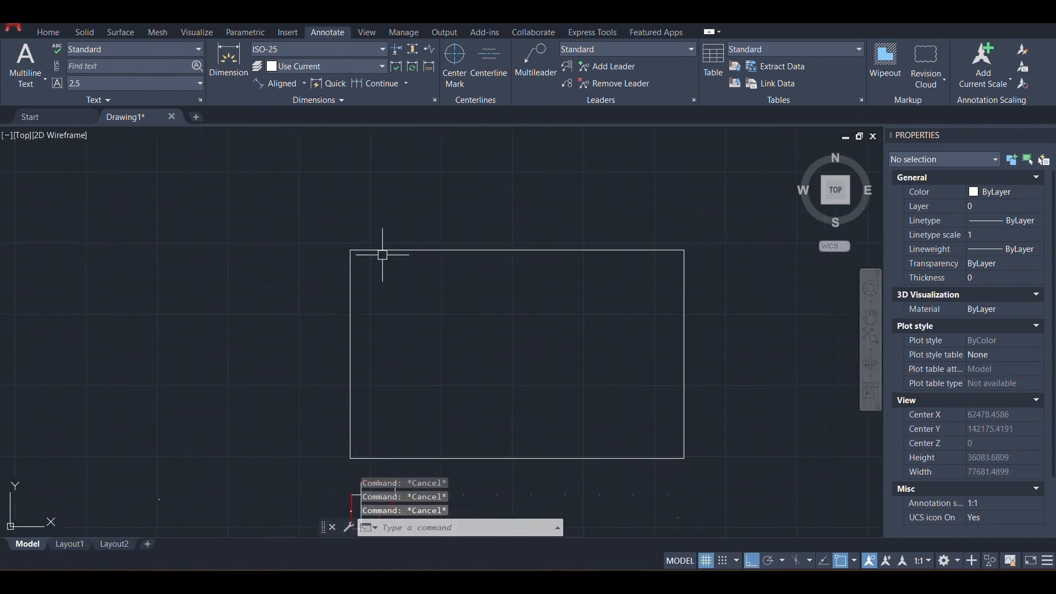
text(F)
key(Return)
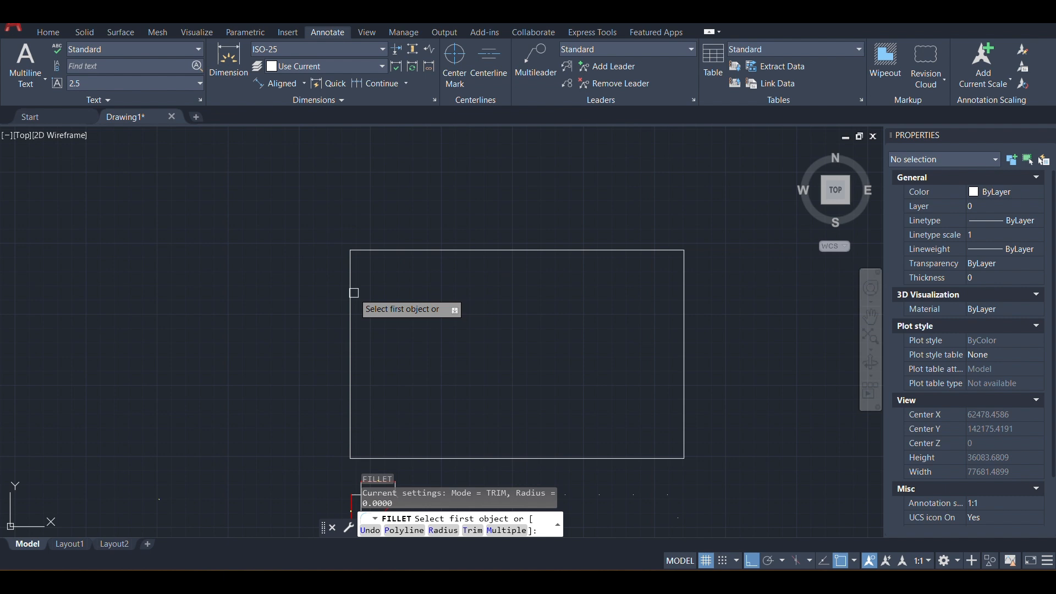
text(r)
key(Return)
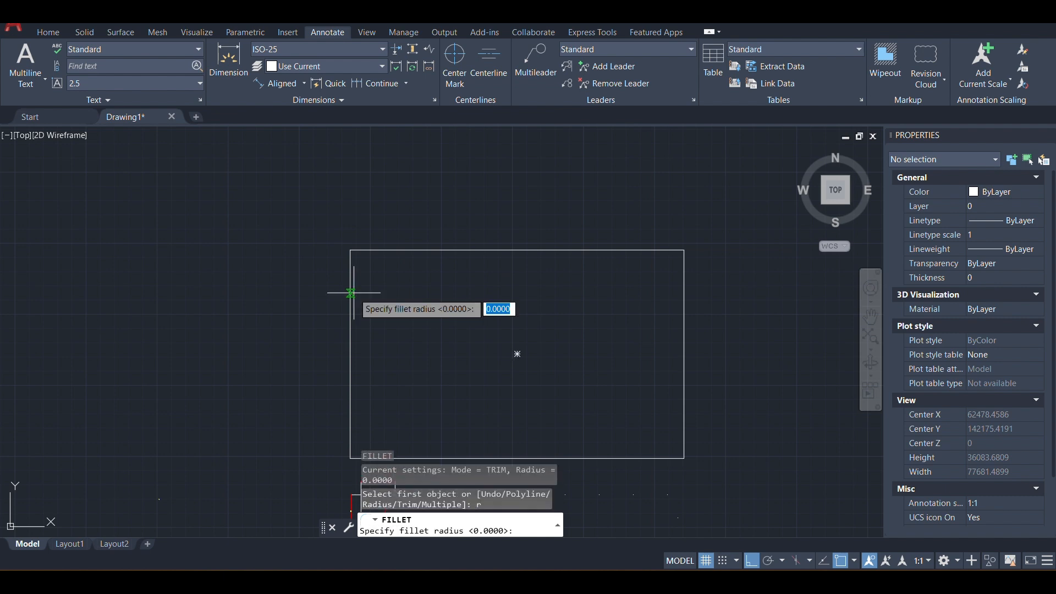
text(30)
key(Return)
click(354, 293)
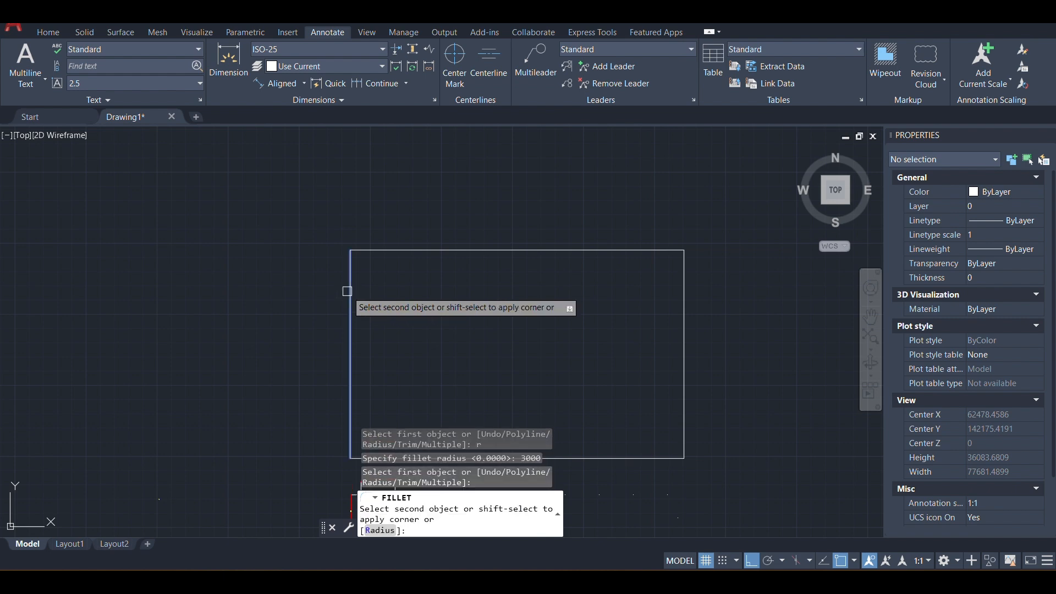
click(375, 249)
key(Escape)
scroll(376, 259, up, 4)
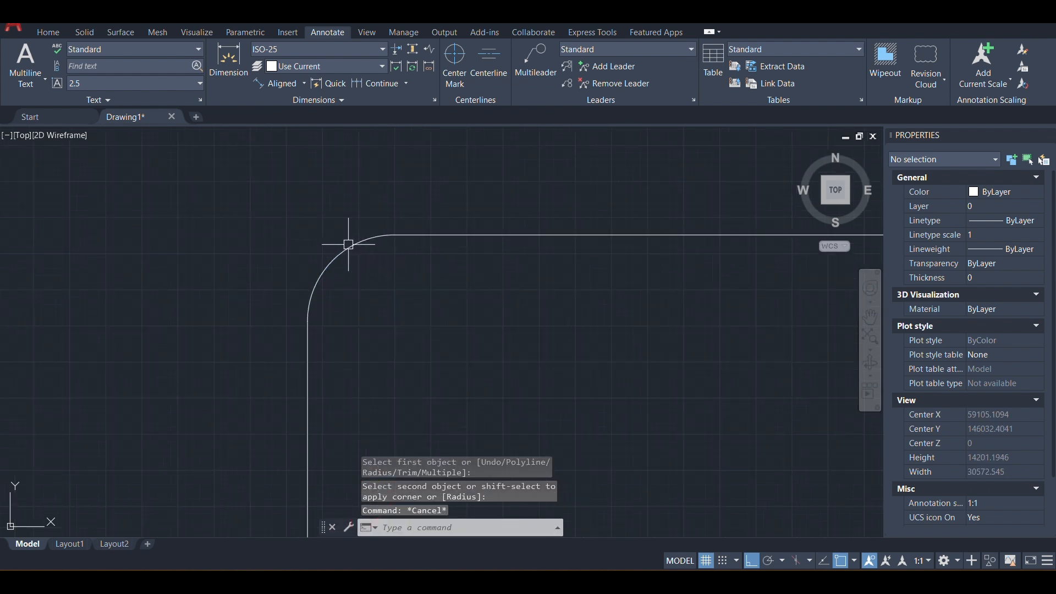
click(349, 245)
scroll(414, 286, down, 4)
key(Escape)
Step: Fillet the rectangle's upper-right corner with a 5000 radius and select the outline to check it
key(Return)
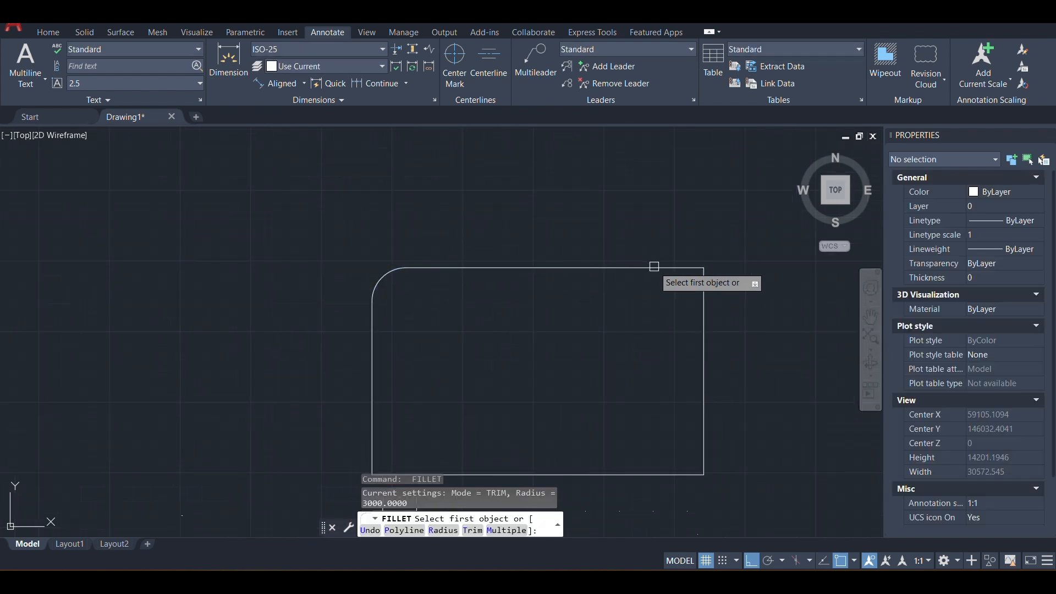
text(r)
key(Return)
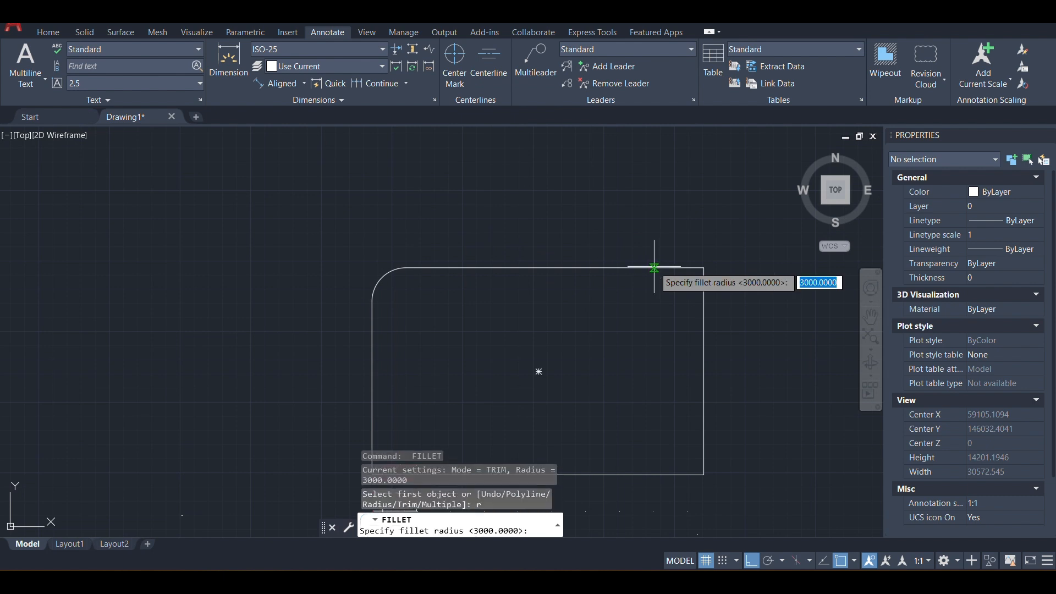
text(5)
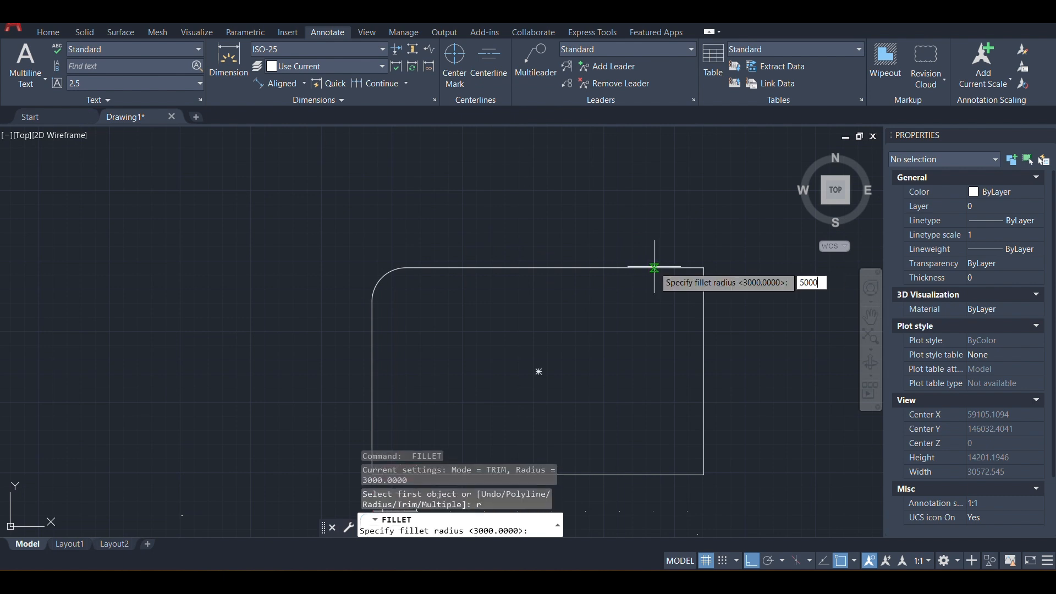
text(000)
key(Return)
click(655, 268)
click(705, 317)
middle_drag(681, 354, 578, 290)
scroll(578, 290, down, 4)
key(Escape)
middle_drag(641, 323, 554, 330)
scroll(551, 328, up, 4)
click(448, 194)
key(Escape)
middle_drag(544, 222, 513, 263)
Step: Add a radius dimension to the arc at the rectangle's upper-right corner
click(305, 85)
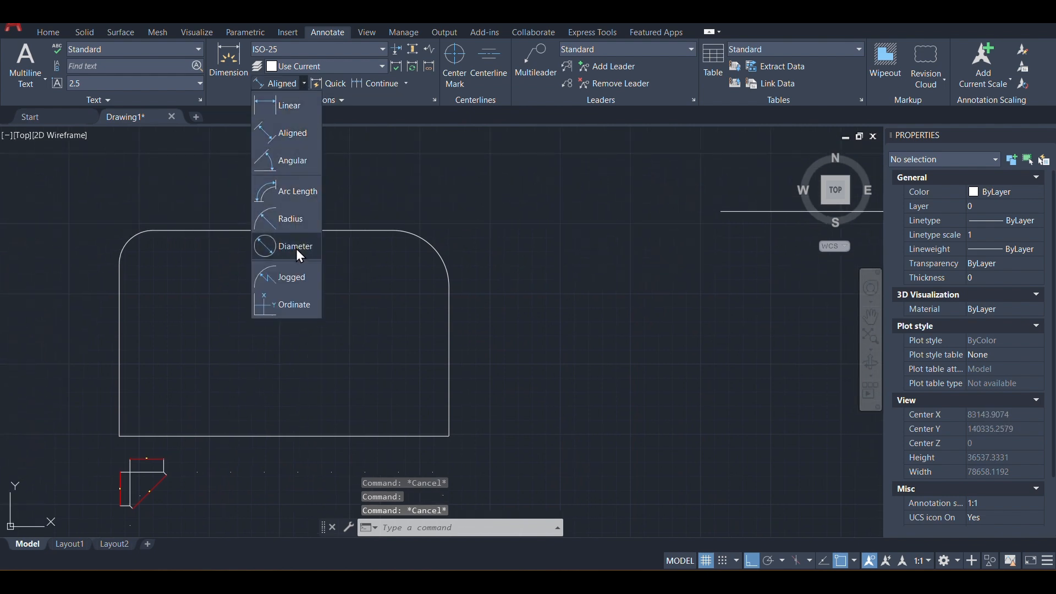
click(290, 215)
click(428, 240)
scroll(435, 242, up, 5)
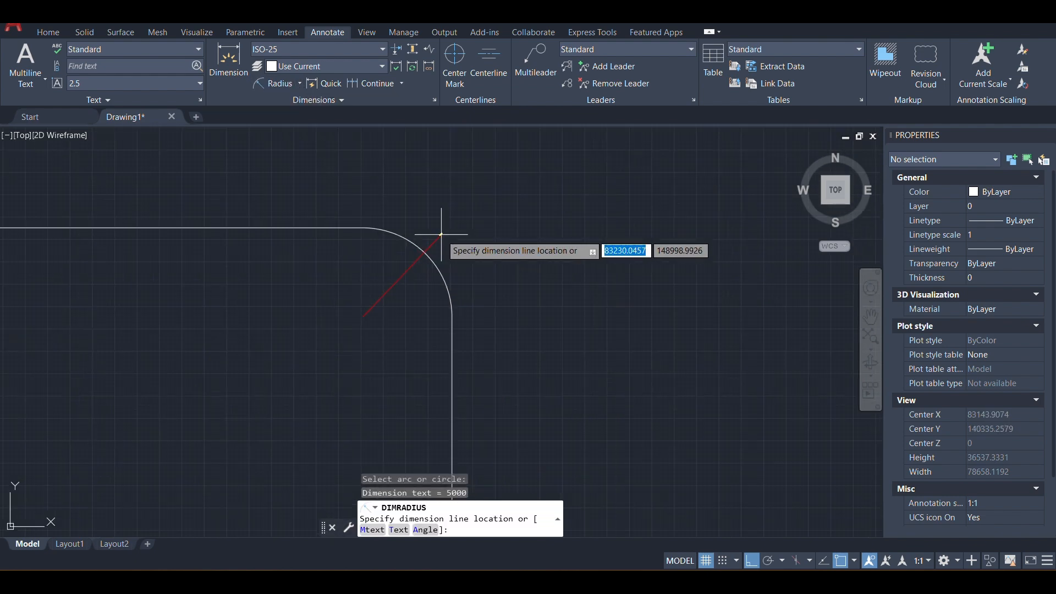
scroll(433, 246, up, 3)
scroll(415, 288, down, 4)
key(Escape)
Step: Add a radius dimension to the arc at the rectangle's upper-left corner, and check the outline by selecting and clearing it
middle_drag(30, 295, 351, 288)
middle_drag(3, 304, 377, 280)
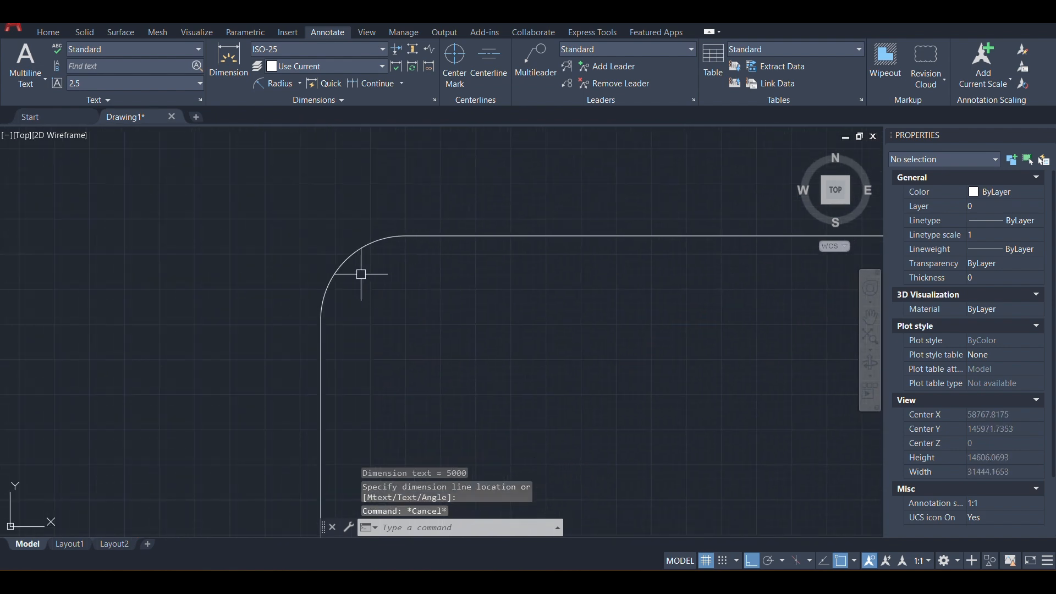
key(space)
click(346, 261)
scroll(332, 252, up, 2)
scroll(331, 251, up, 10)
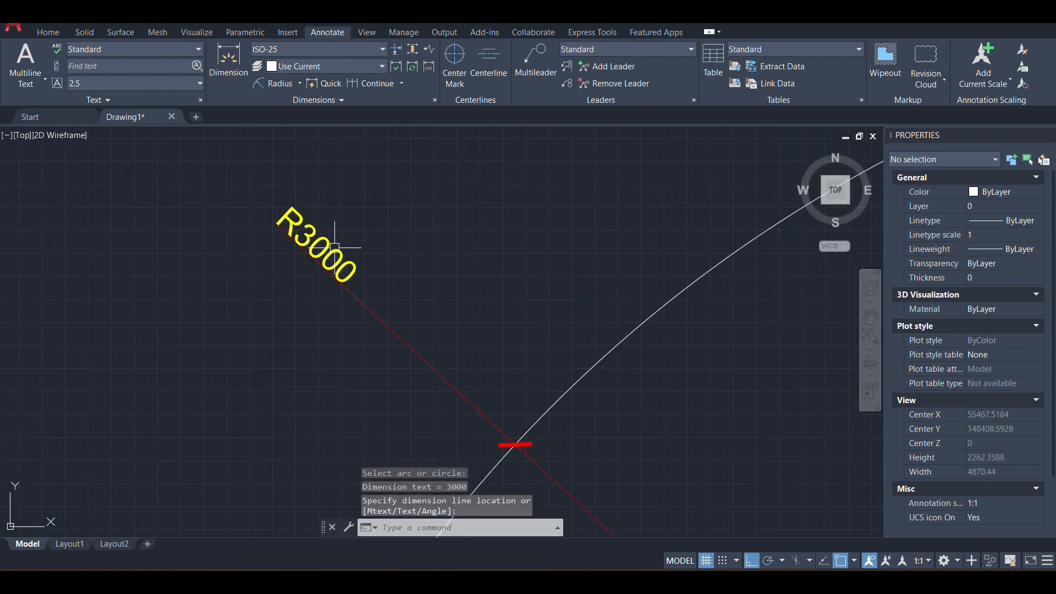
scroll(345, 254, down, 2)
key(Escape)
click(487, 333)
scroll(489, 332, down, 4)
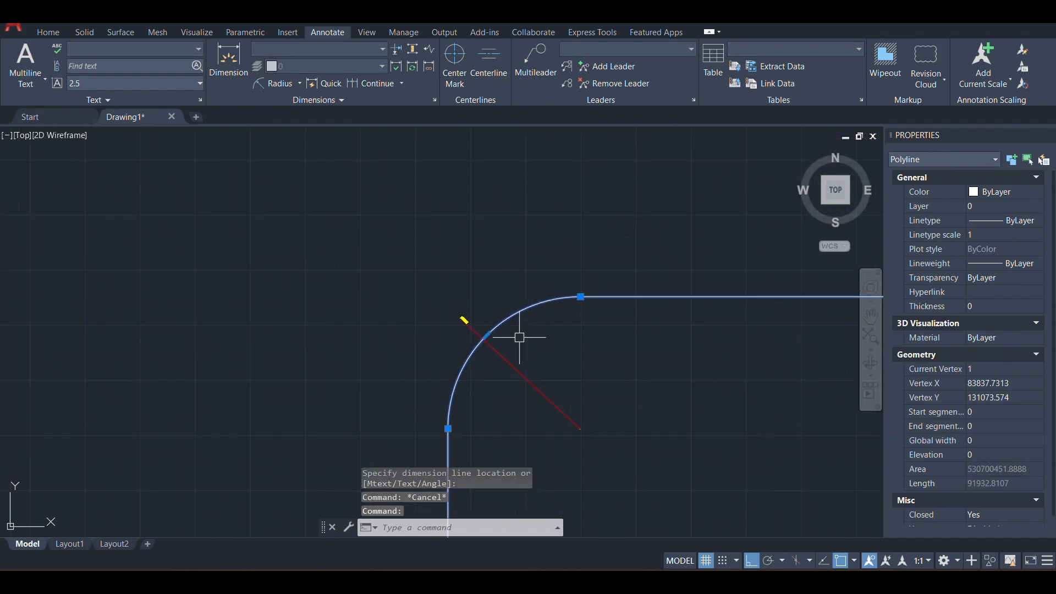
key(Escape)
scroll(632, 415, down, 3)
Step: Review the PowerPoint command list, return to AutoCAD and select two circles in the upper-right cluster to check whether they are separate objects
key(alt+Tab)
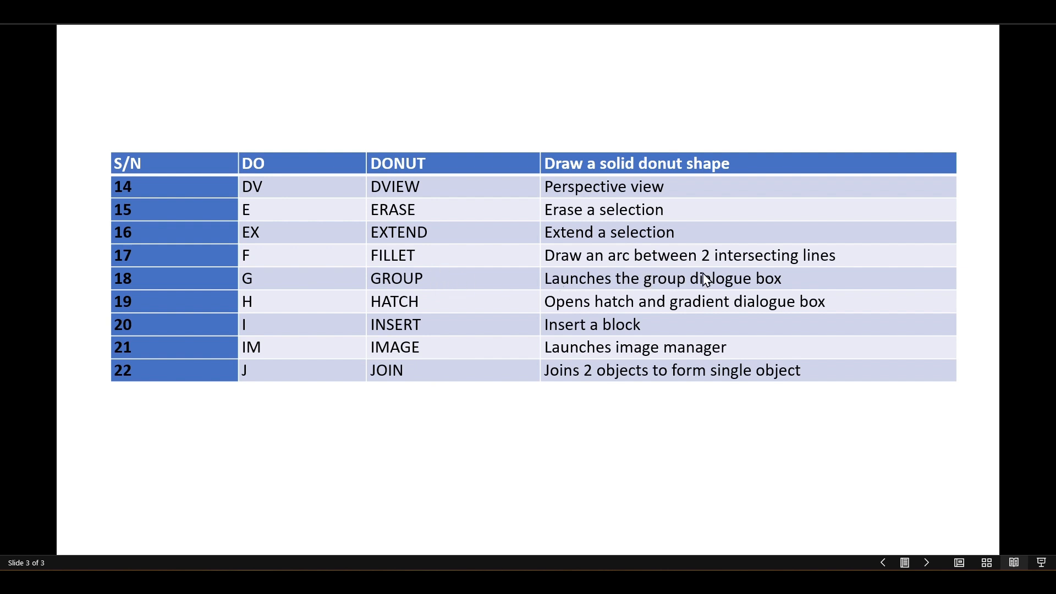
key(alt+Tab)
scroll(628, 434, down, 3)
mouse_move(634, 427)
middle_down()
mouse_move(441, 302)
mouse_move(396, 258)
middle_up()
middle_drag(660, 357, 415, 292)
scroll(545, 295, up, 6)
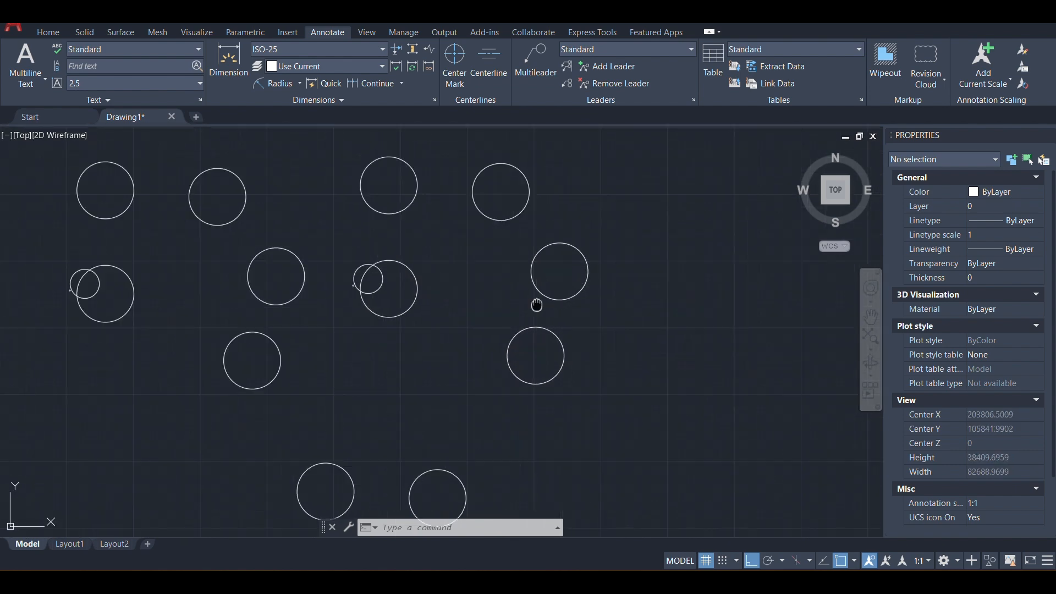
click(517, 231)
click(500, 289)
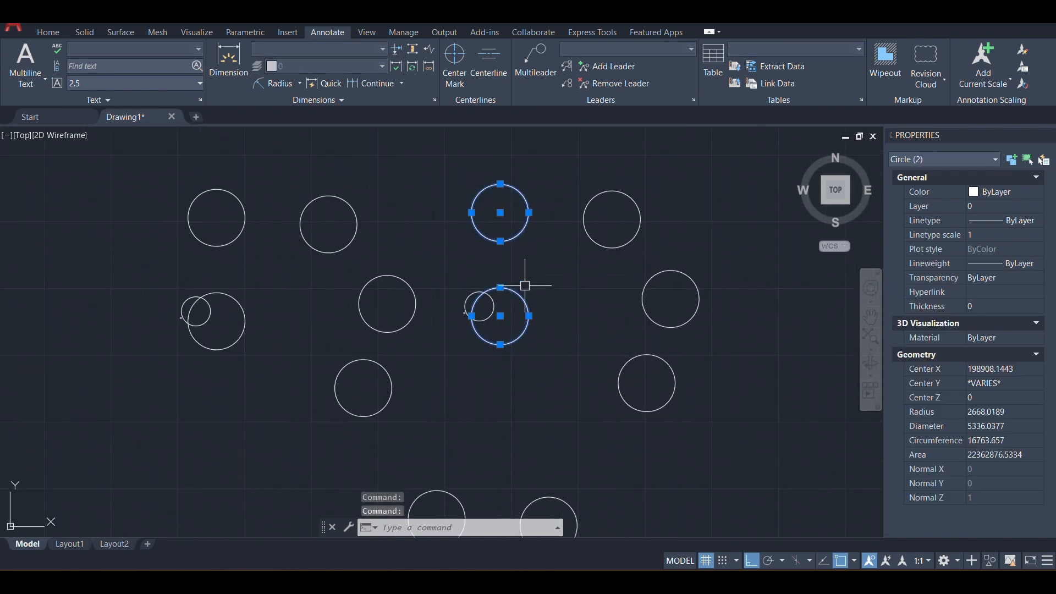
key(Escape)
click(714, 385)
key(Escape)
middle_drag(715, 273, 573, 273)
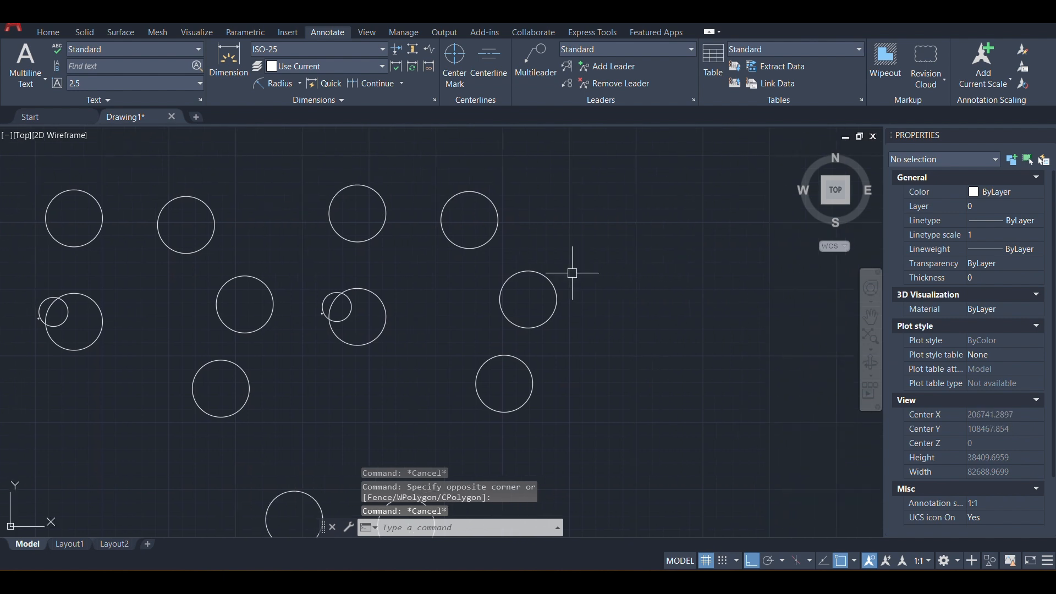
Step: Combine the six circles of the upper-right cluster into an unnamed group with the GROUP command
text(g)
key(Return)
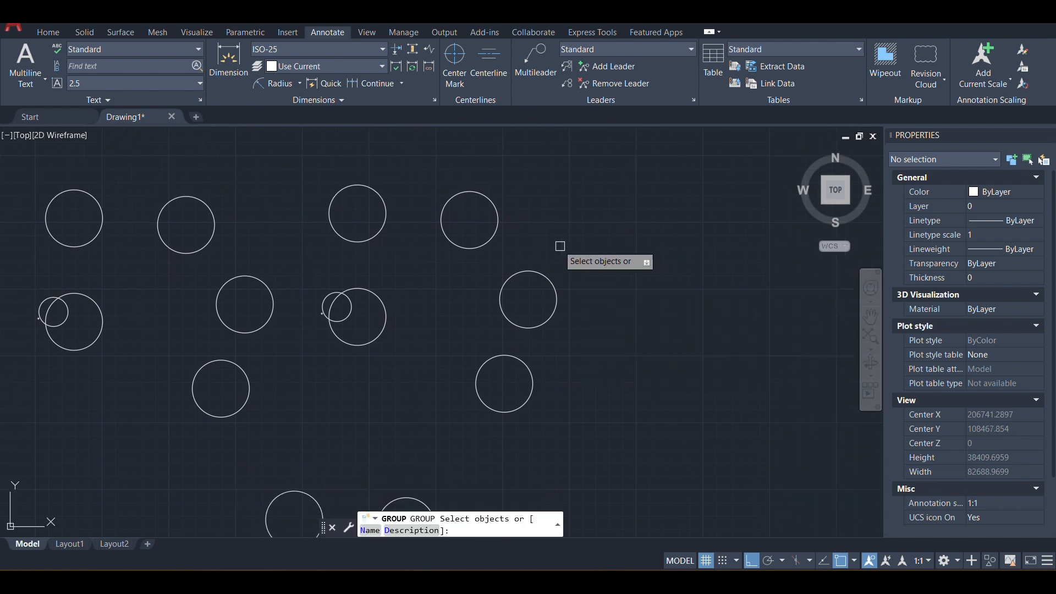
click(610, 406)
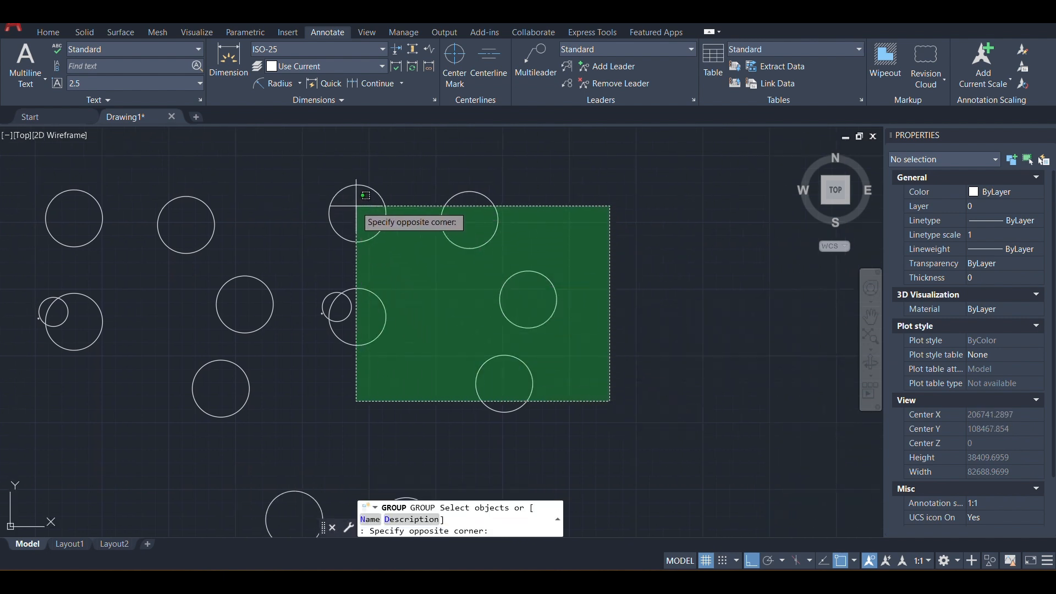
click(335, 170)
key(Return)
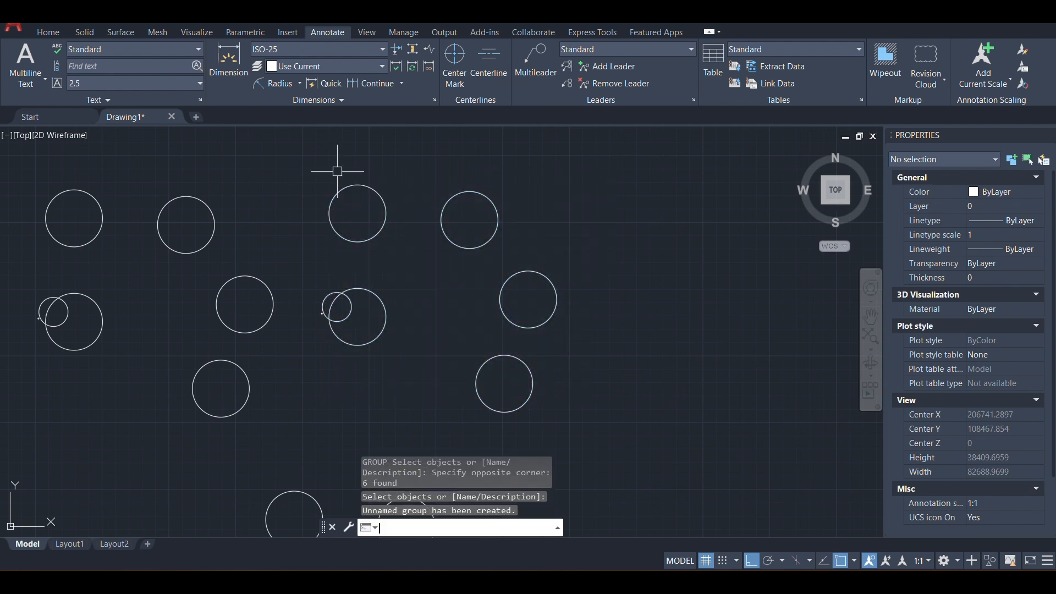
Step: Select circles of the grouped cluster to check that the cluster is picked as one object, and clear the selection
click(370, 188)
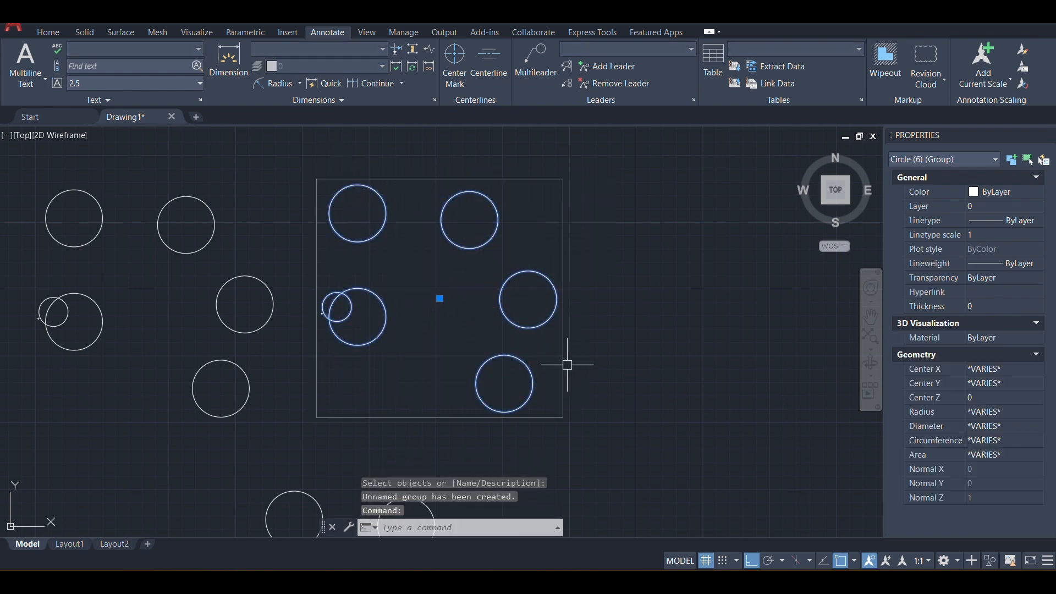
scroll(601, 287, down, 2)
key(Escape)
click(554, 254)
key(Escape)
click(549, 252)
key(Escape)
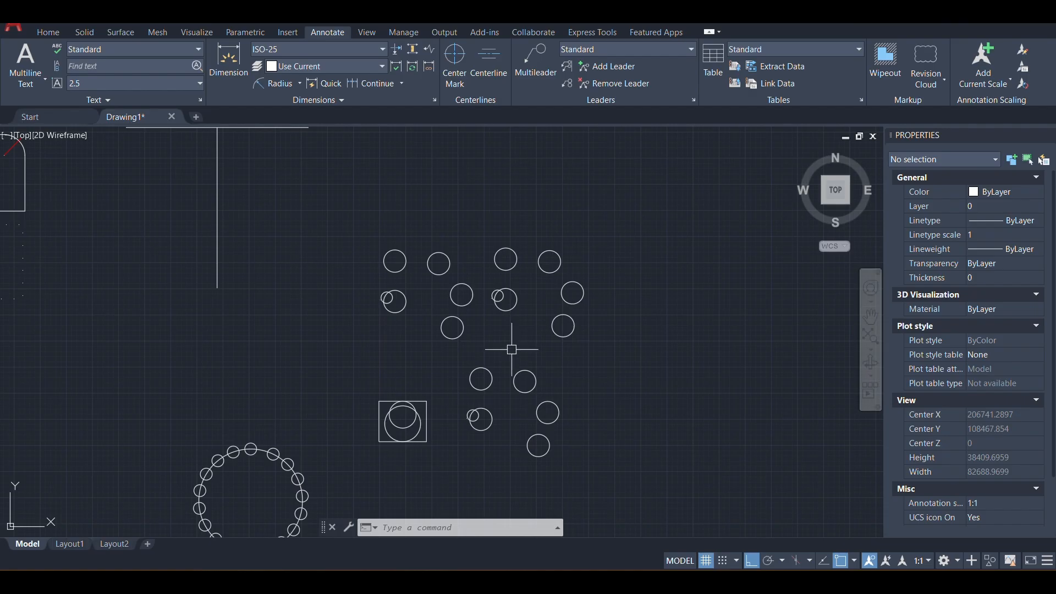
Step: Draw a rectangle with the RECTANG command in the empty area above the circle clusters
scroll(510, 348, down, 3)
middle_drag(465, 259, 412, 302)
scroll(412, 306, up, 2)
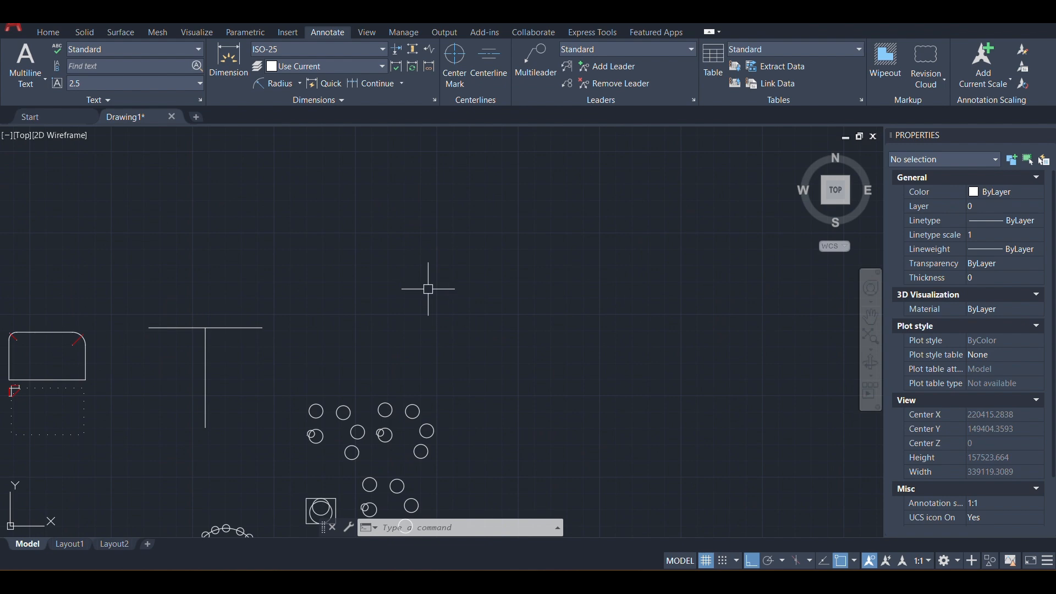
text(rec)
key(Return)
scroll(377, 306, up, 3)
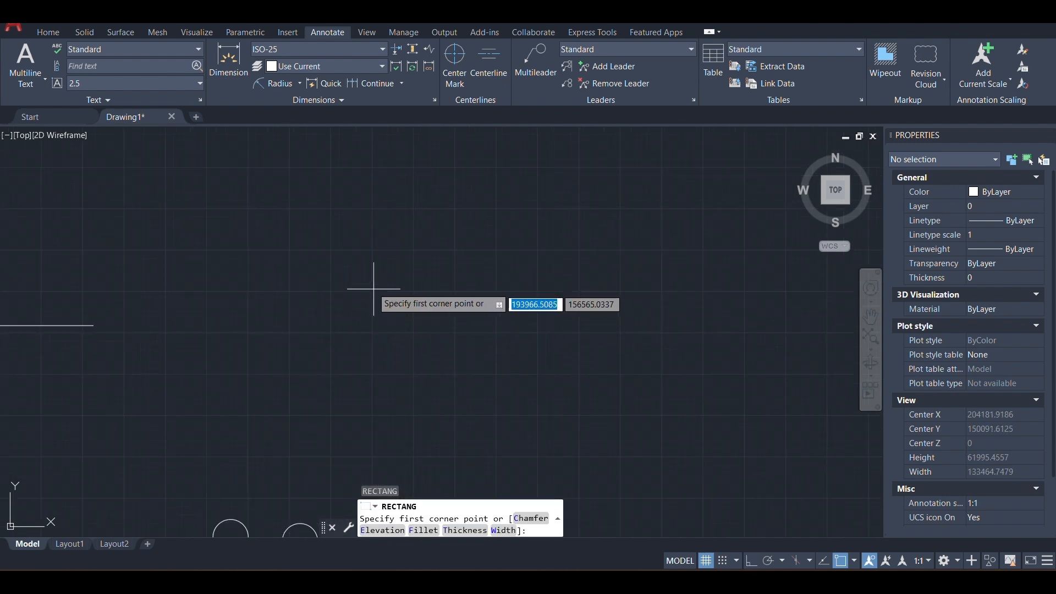
click(363, 217)
scroll(531, 335, down, 5)
middle_drag(669, 120, 553, 270)
click(592, 280)
key(Escape)
key(Escape)
key(Escape)
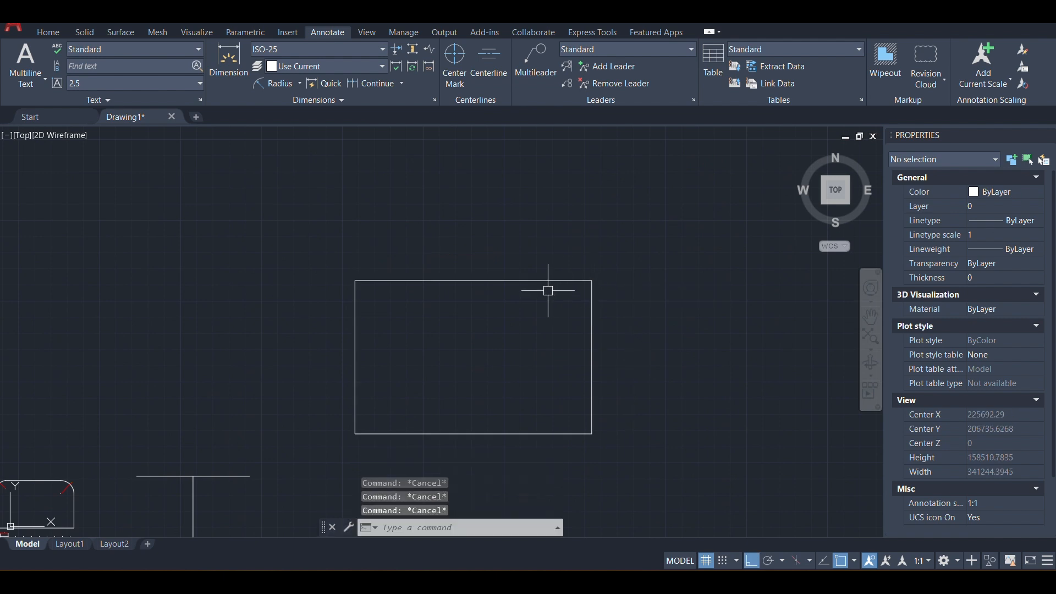
Step: Hatch the new rectangle with the AR-B816C brick pattern at scale 100, and check the hatch by selecting it
text(h)
key(Return)
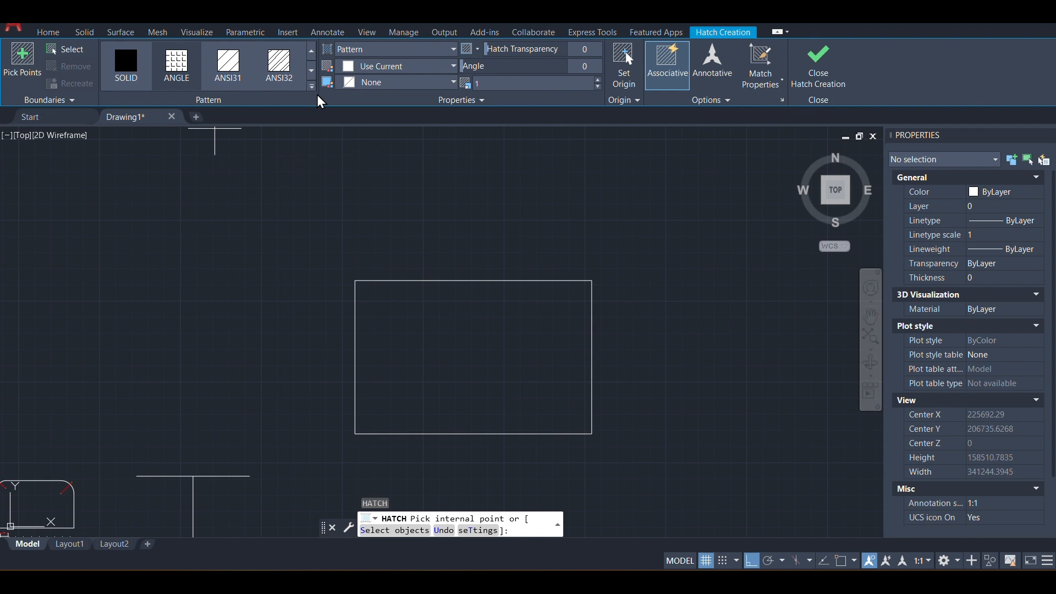
click(312, 86)
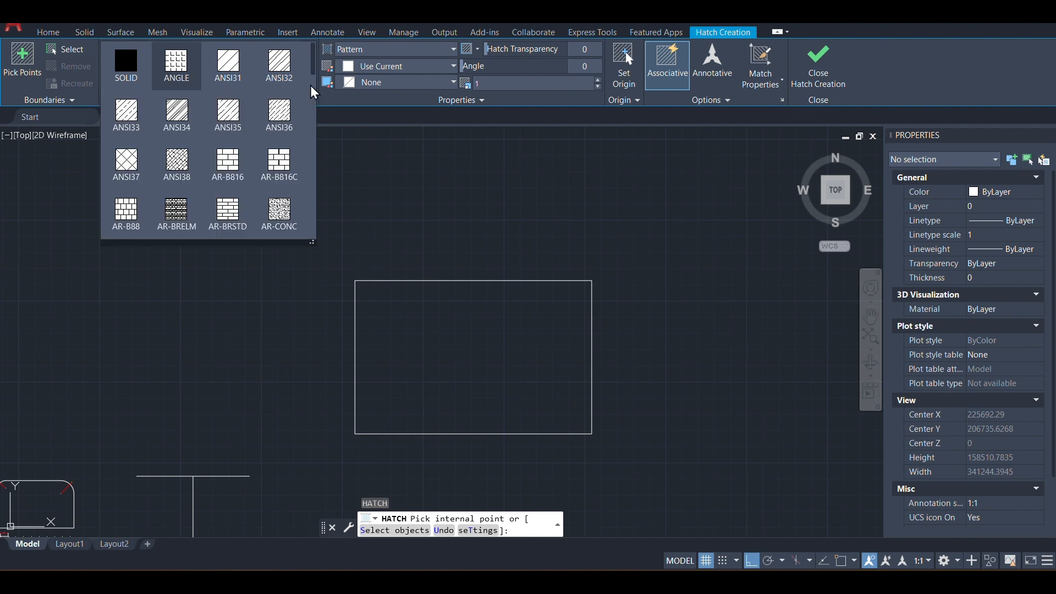
click(276, 165)
middle_drag(452, 345, 399, 336)
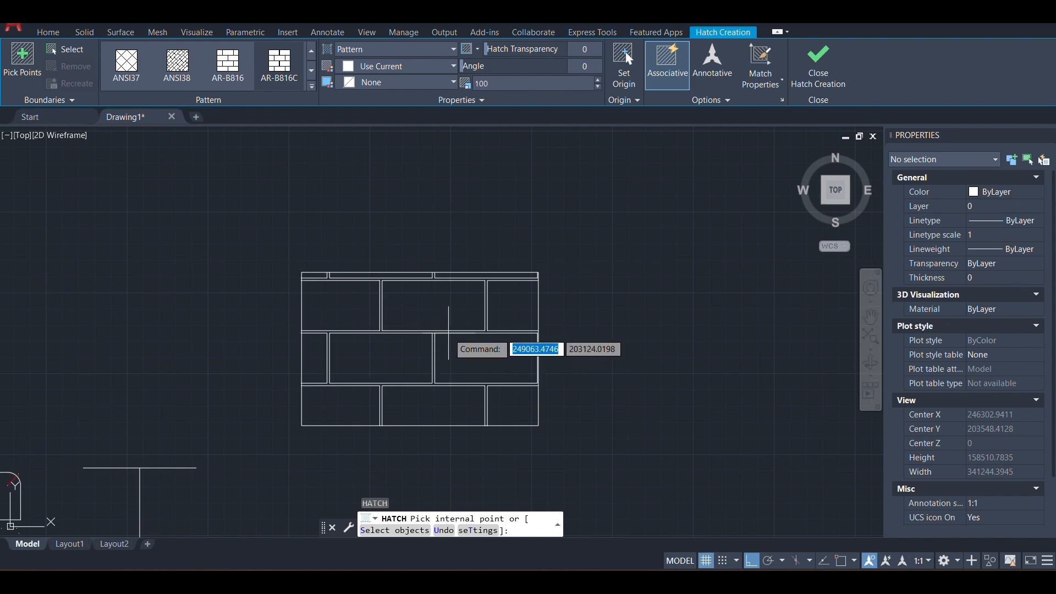
click(437, 330)
middle_drag(461, 350, 383, 262)
key(Escape)
click(384, 264)
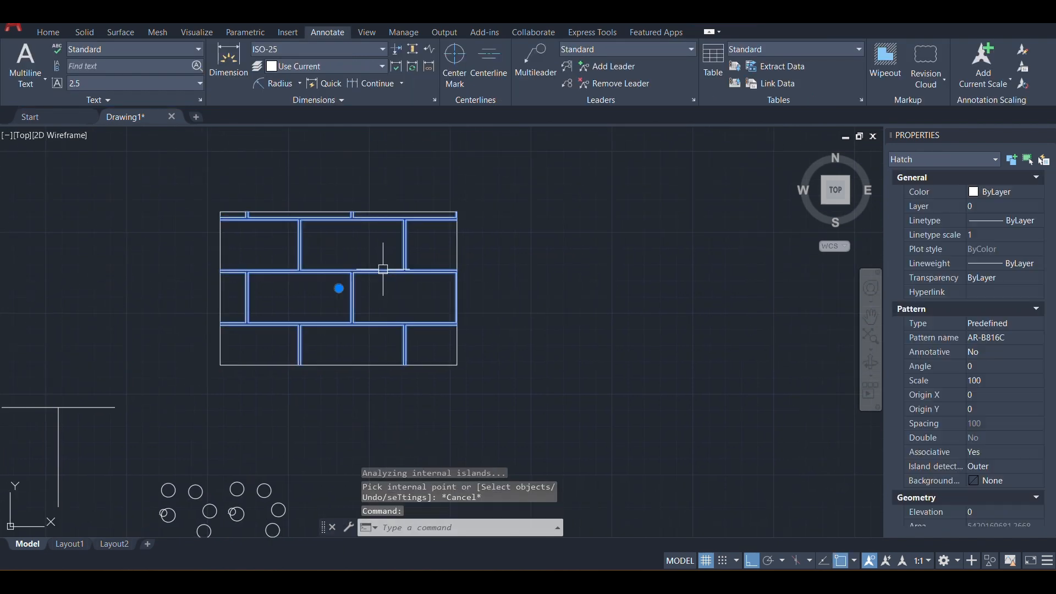
key(Escape)
Step: Draw a second rectangle of similar size to the right of the brick-hatched one
scroll(440, 297, down, 2)
scroll(479, 308, up, 4)
middle_drag(561, 297, 504, 322)
scroll(504, 322, down, 2)
text(rec)
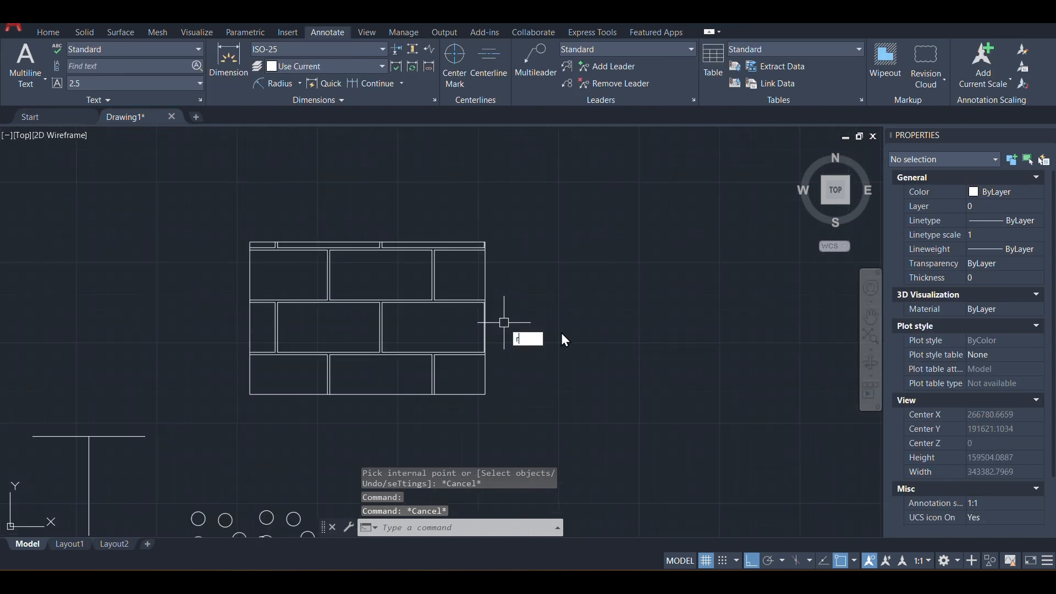
key(Return)
middle_drag(562, 250, 415, 217)
click(398, 204)
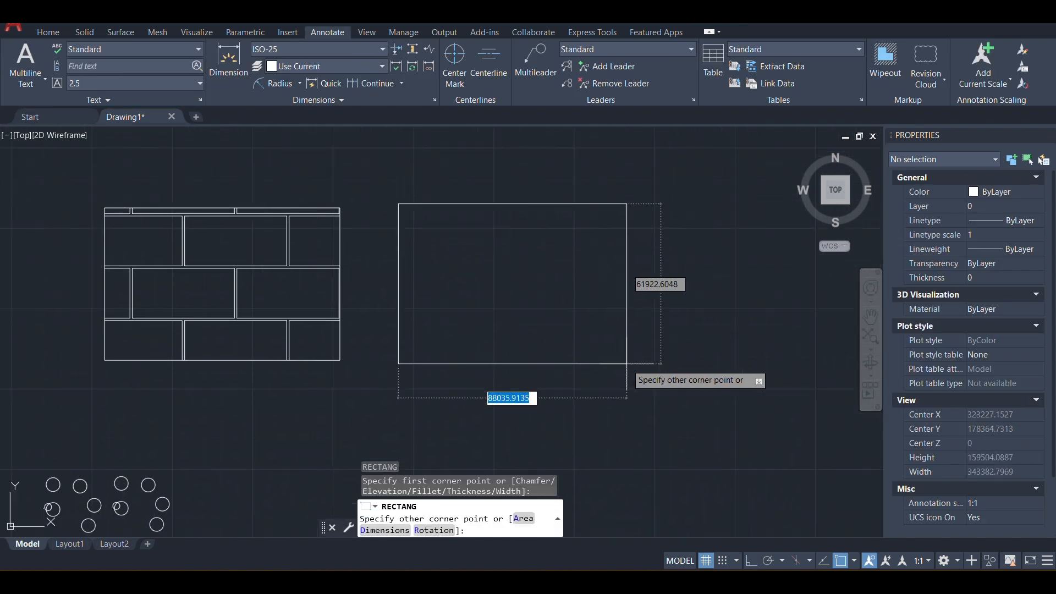
click(642, 375)
key(Escape)
key(Escape)
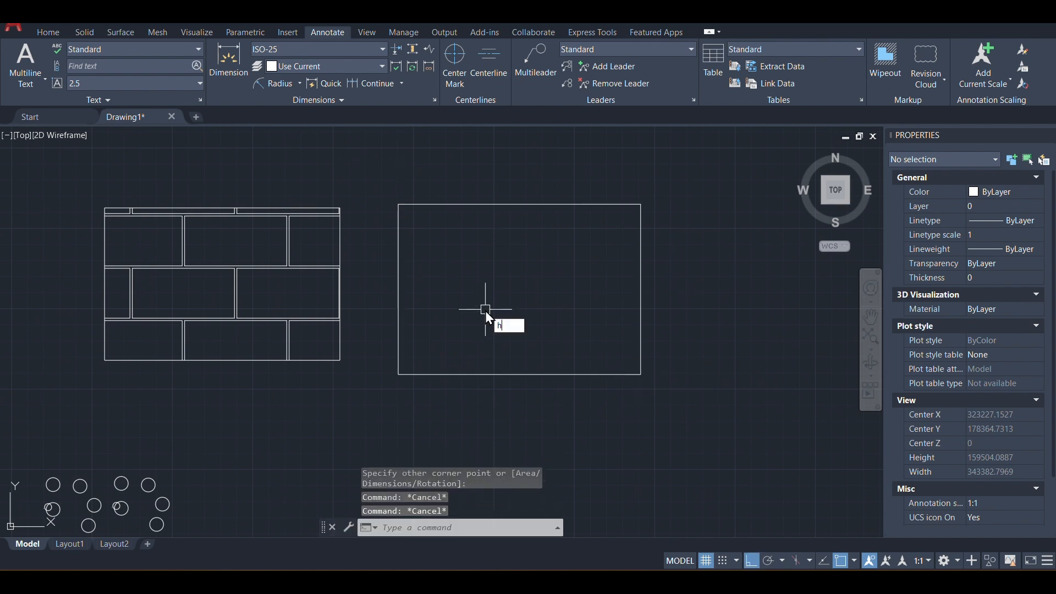
Step: Hatch the second rectangle with the AR-PARQ1 parquet pattern at scale 50
text(h)
key(Return)
click(312, 88)
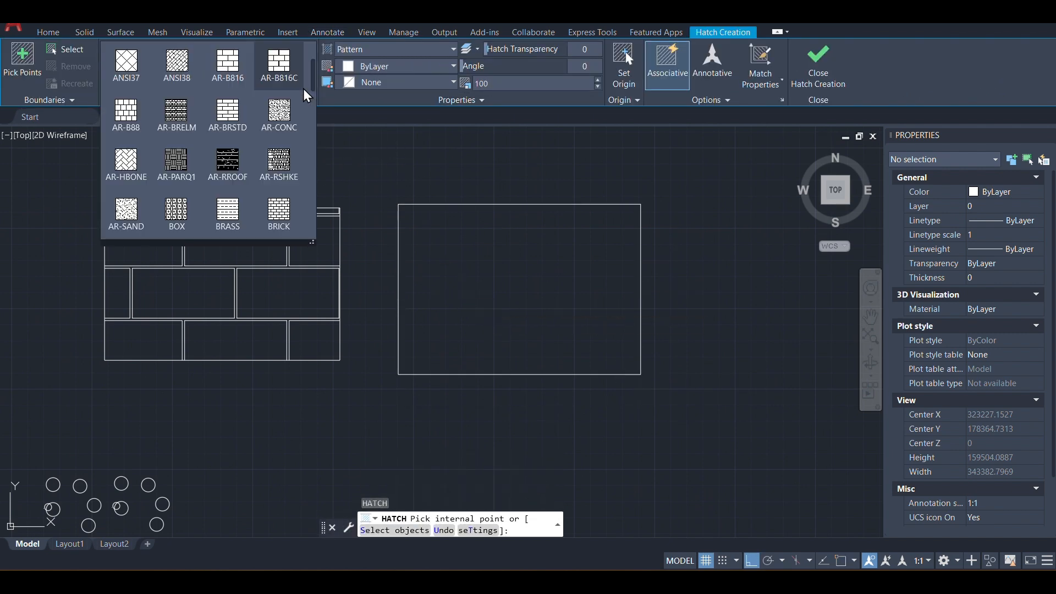
click(176, 163)
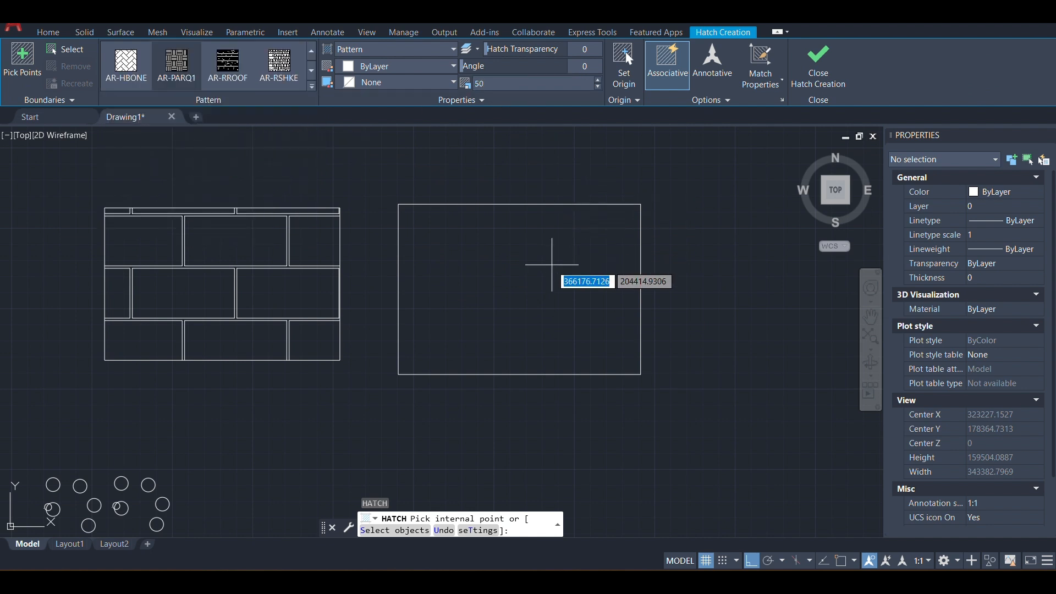
click(526, 278)
key(Return)
key(Escape)
scroll(413, 236, up, 4)
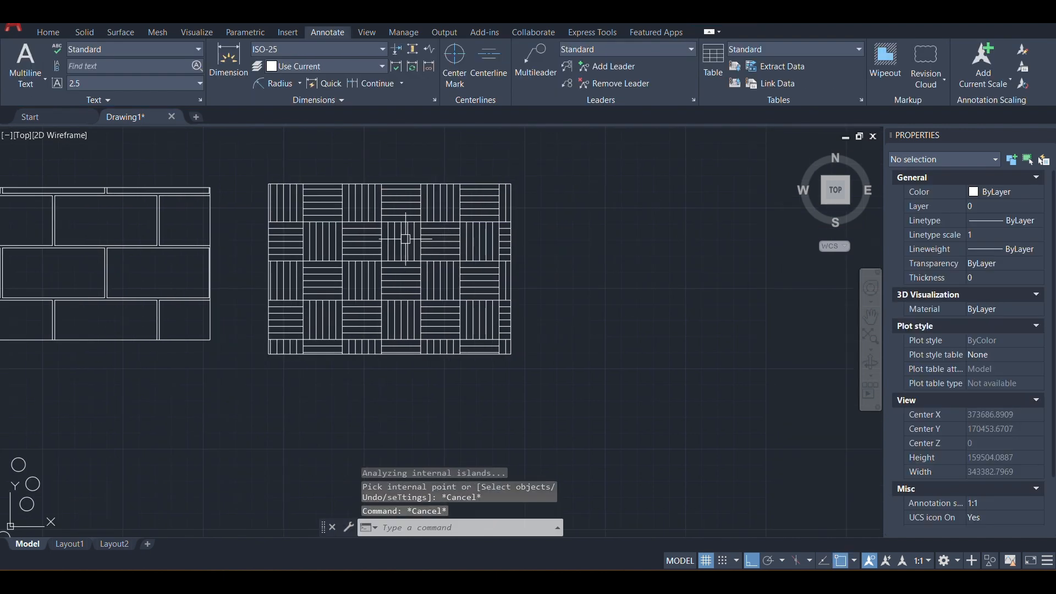
Step: Set the angle of the AR-PARQ1 hatch in the second rectangle to 45 degrees
click(420, 233)
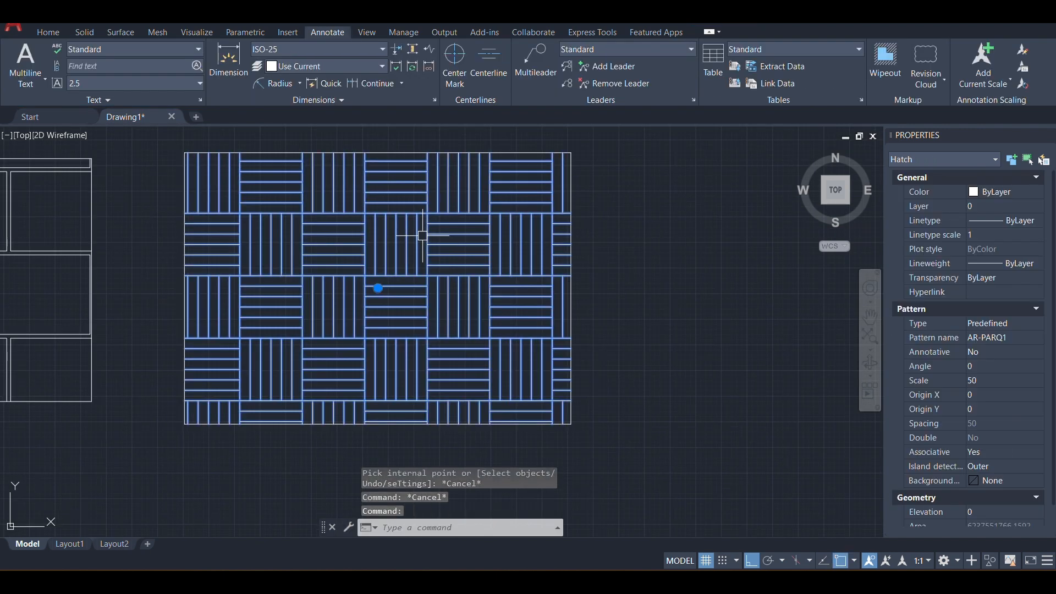
click(988, 366)
text(45)
key(Return)
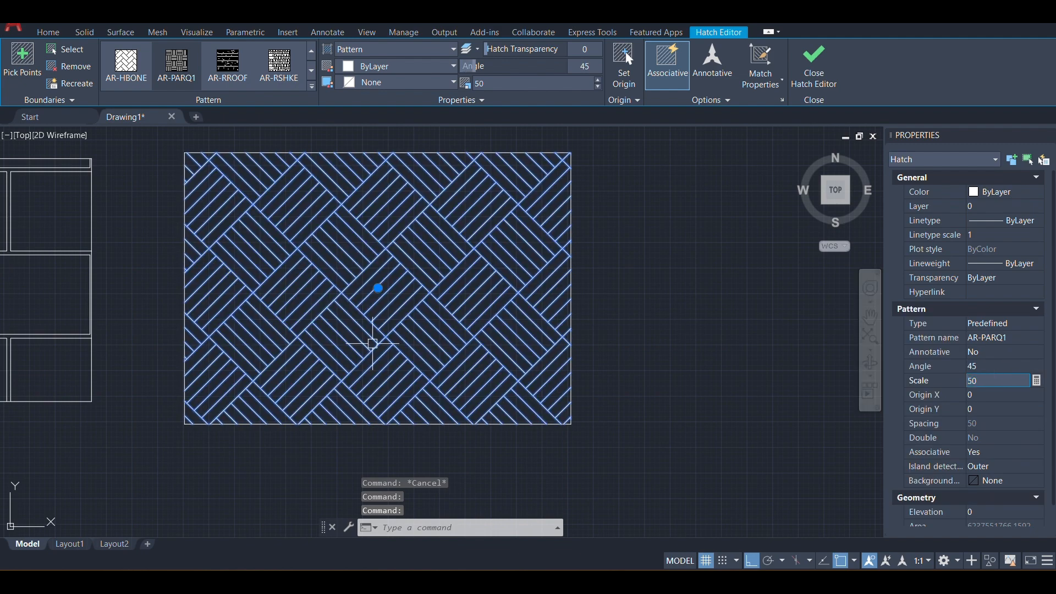
key(Escape)
scroll(461, 384, down, 2)
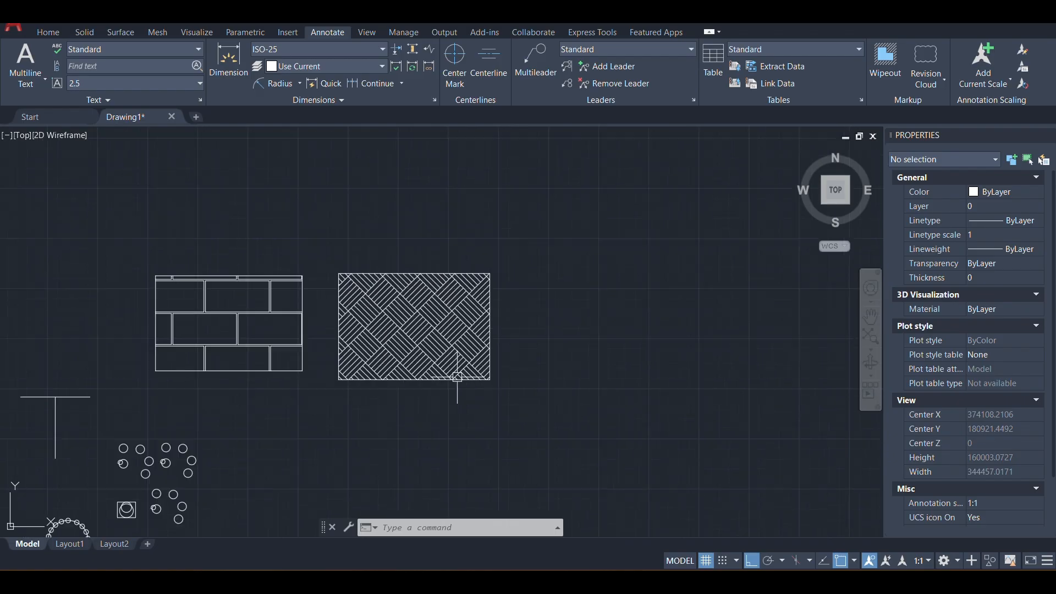
Step: Delete the Rec_Cir block reference located beside the lower circle cluster
scroll(455, 377, down, 3)
scroll(330, 308, up, 4)
scroll(324, 316, up, 2)
middle_drag(323, 316, 385, 298)
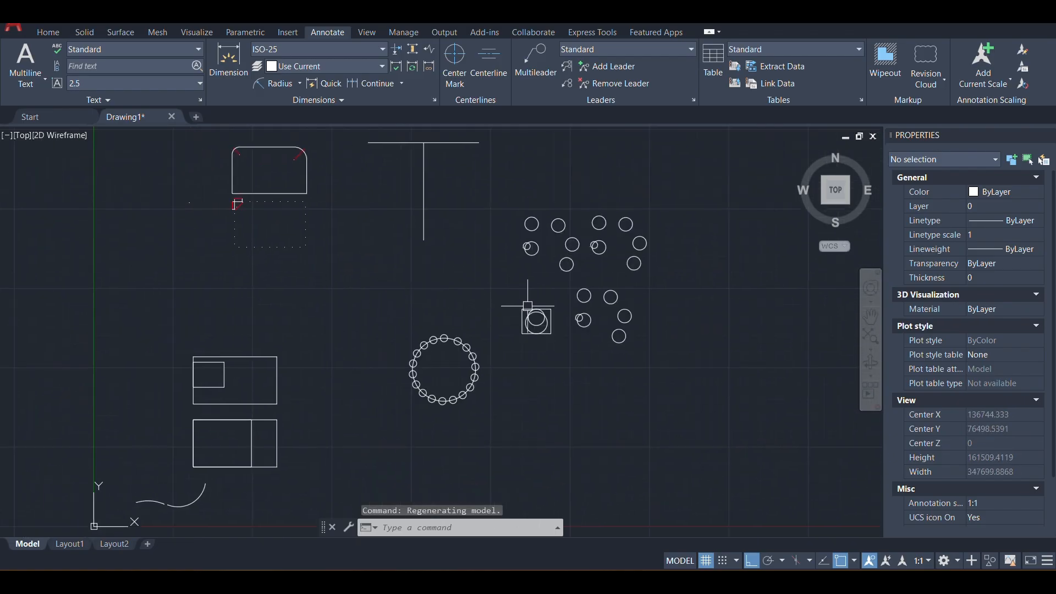
key(Escape)
click(519, 308)
middle_drag(528, 330, 388, 333)
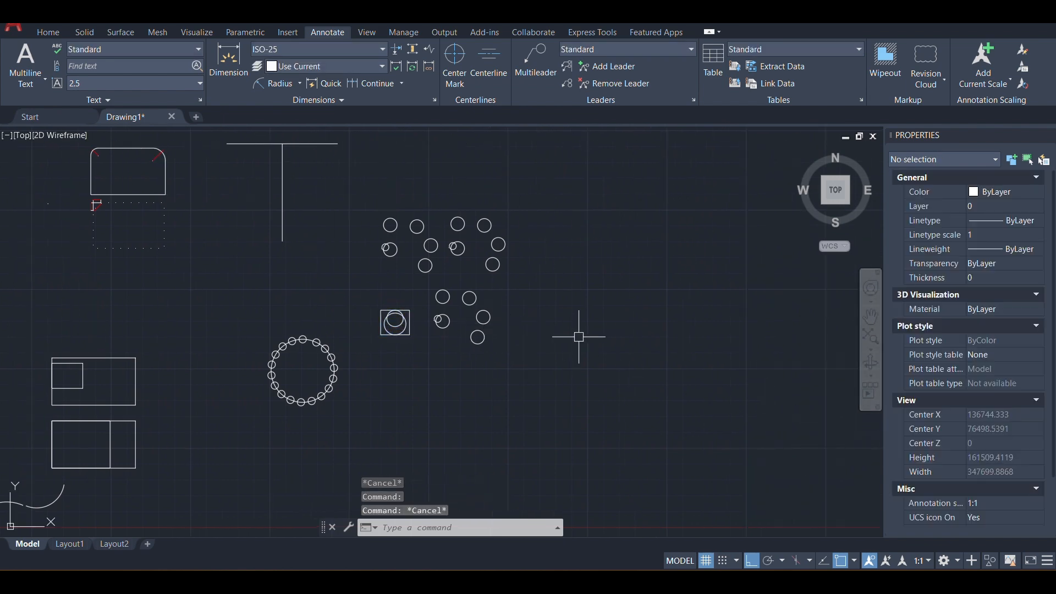
middle_drag(522, 346, 448, 349)
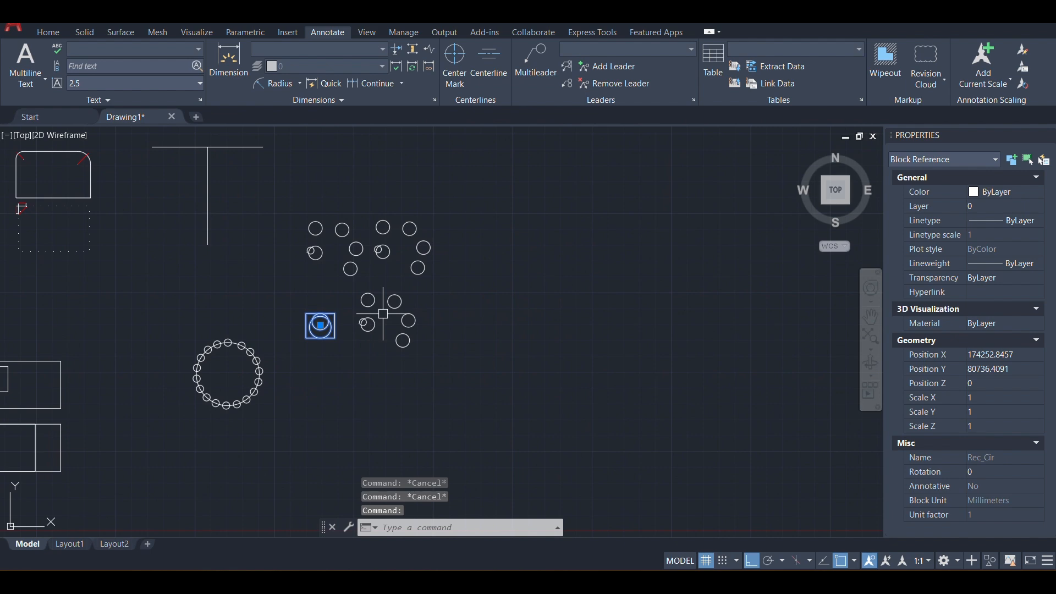
key(Delete)
key(Escape)
Step: Insert the Rec_Cir block with the INSERT command in the empty area below the lower circle cluster, at rotation 0
text(i)
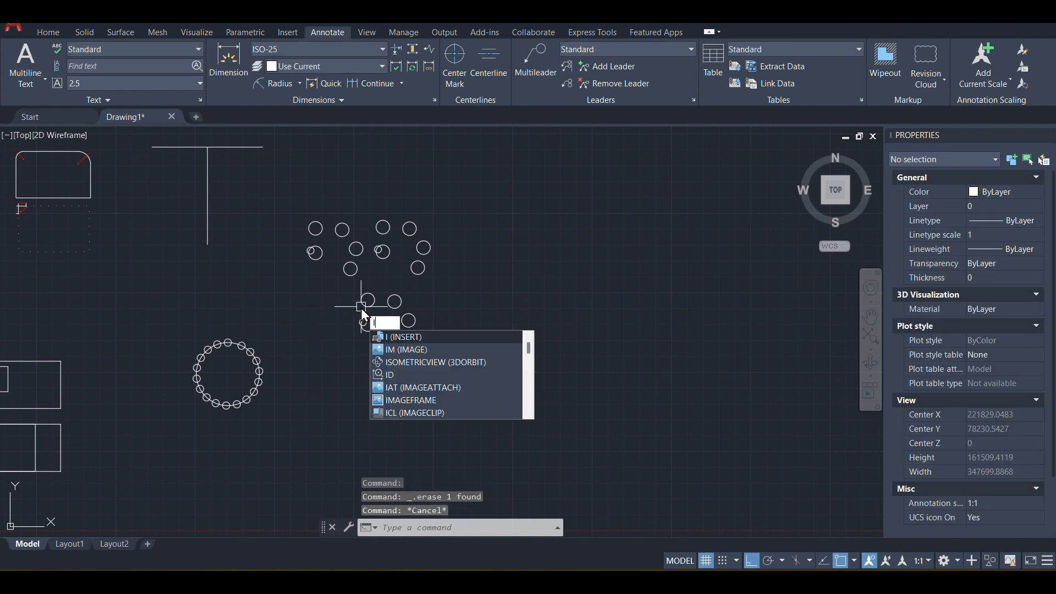
key(Return)
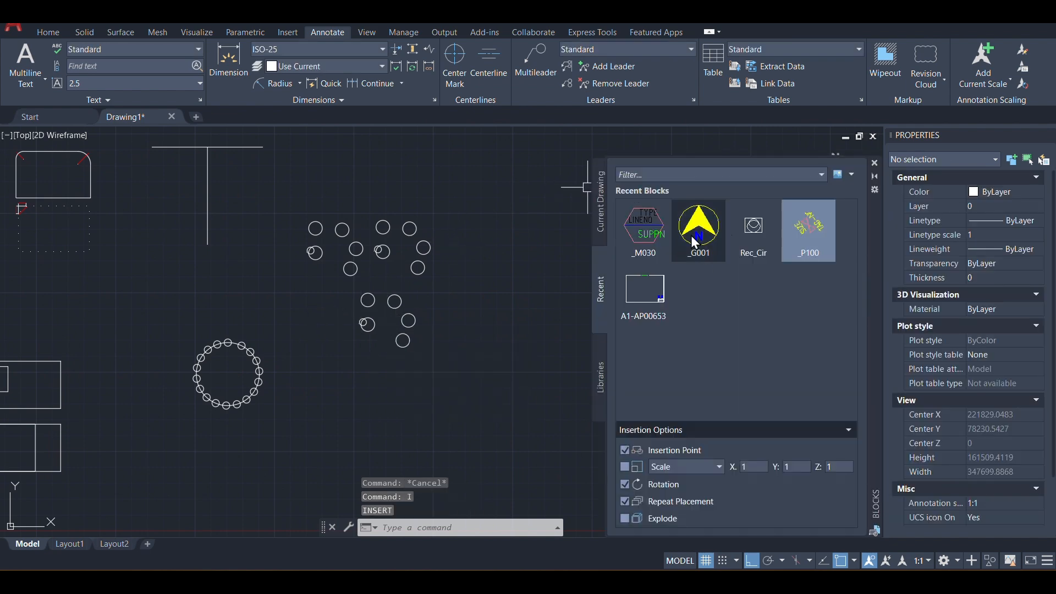
click(747, 251)
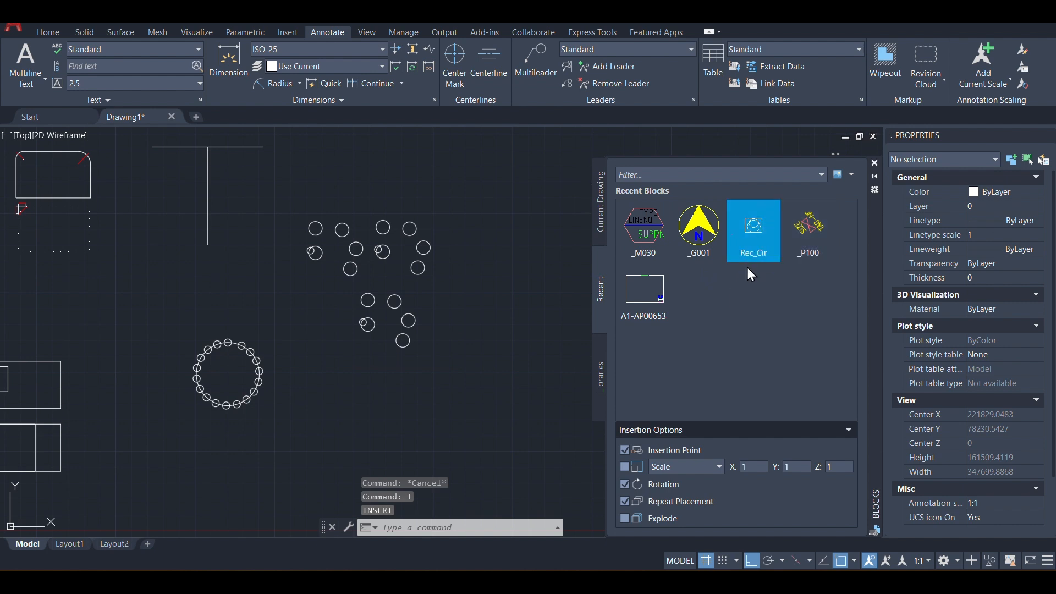
middle_drag(476, 381, 472, 287)
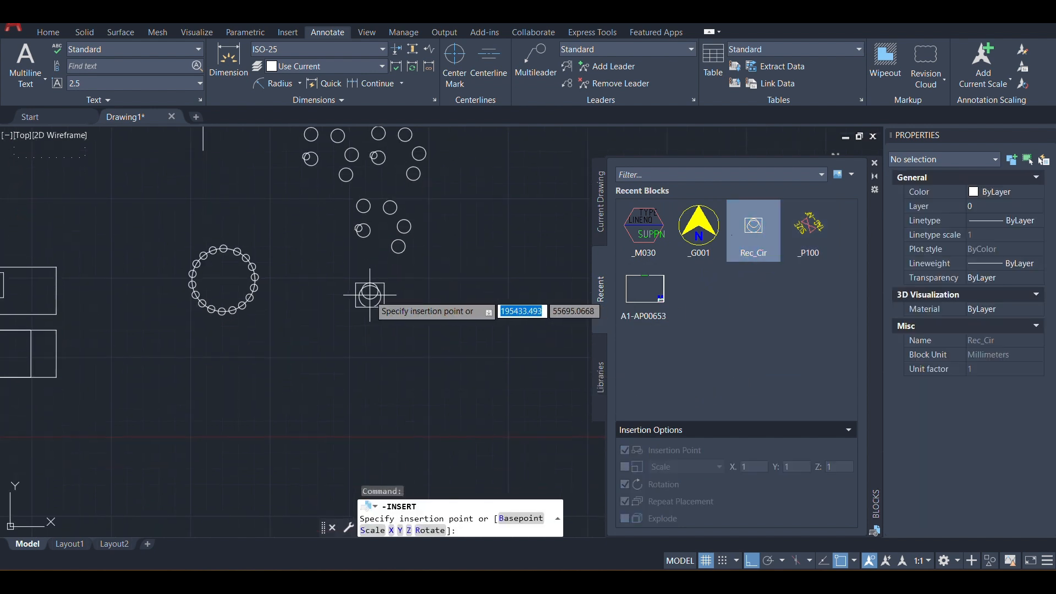
click(370, 296)
click(411, 317)
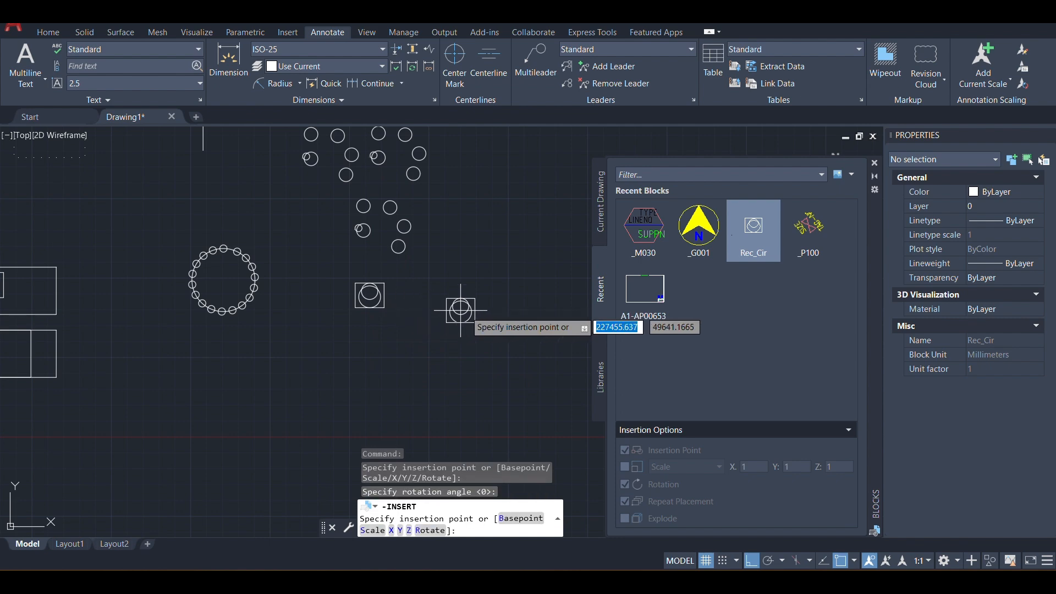
key(Escape)
Step: Insert the _M030 block just beside the Rec_Cir block with its default attributes PX, XXX-XX and XX, and close the blocks palette
click(703, 239)
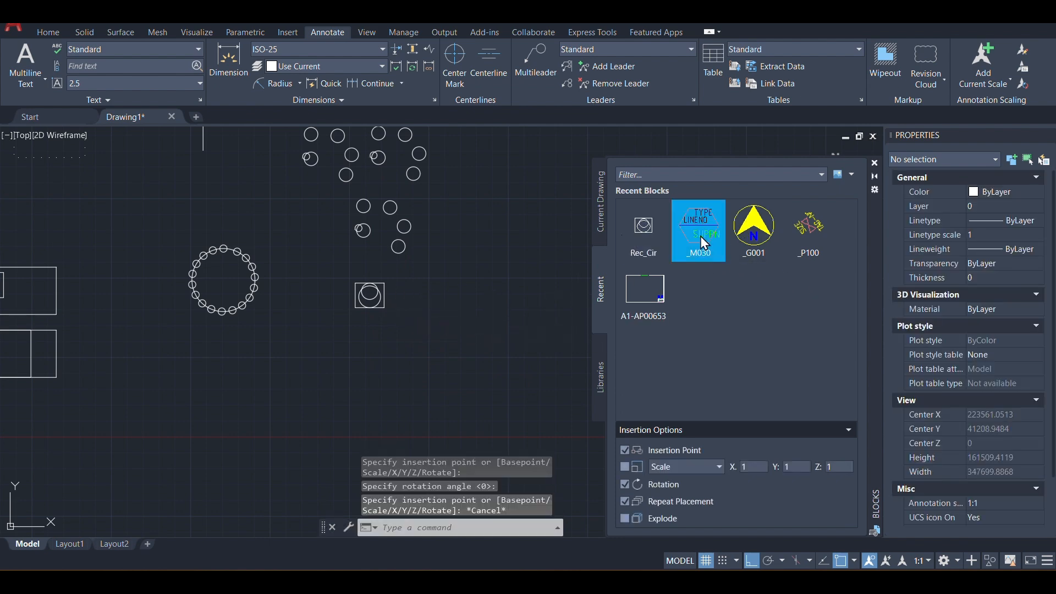
click(495, 291)
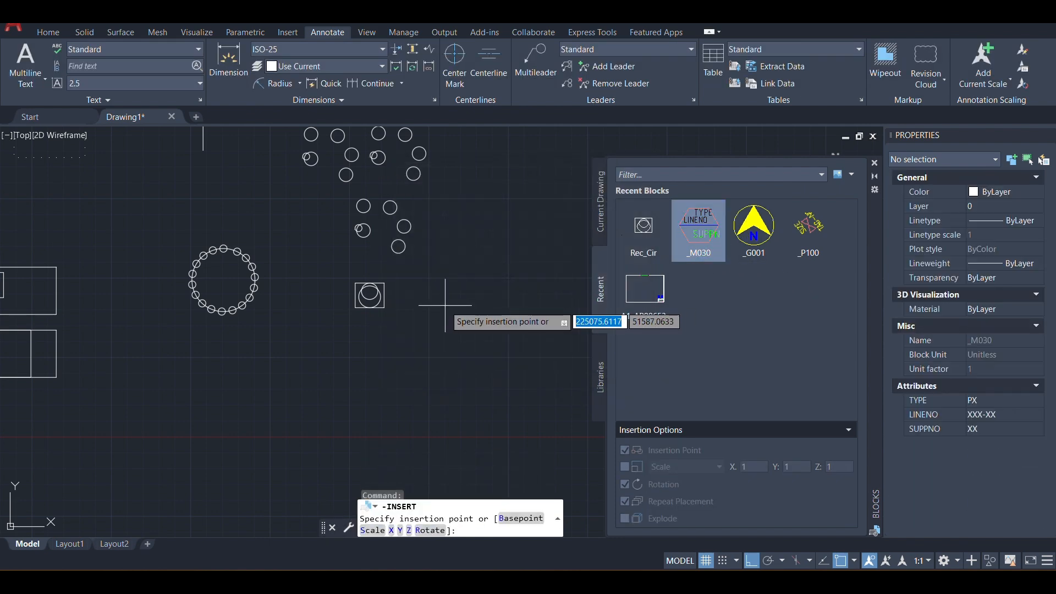
scroll(342, 289, up, 5)
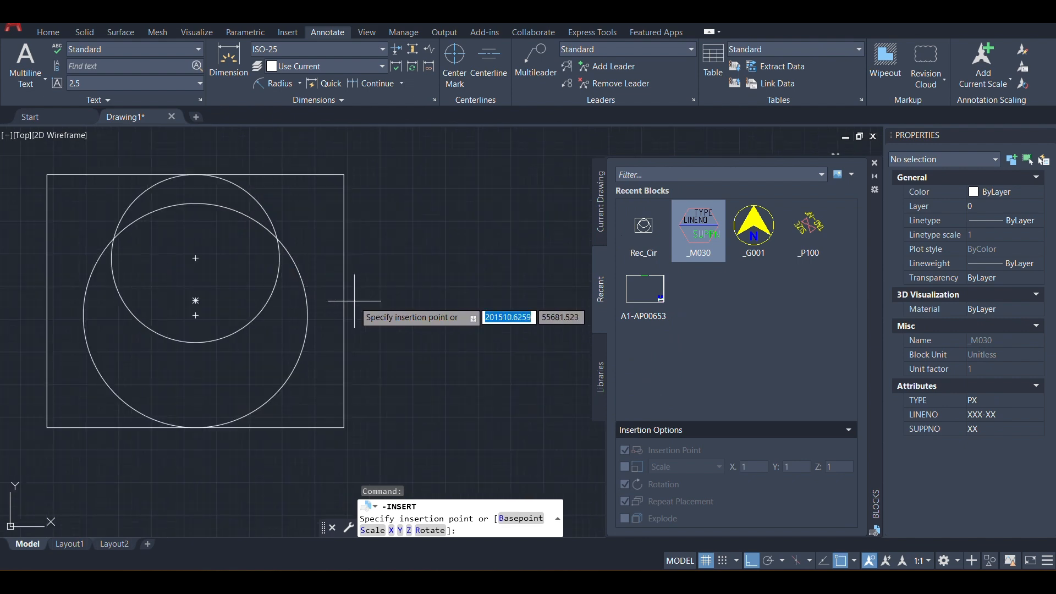
click(357, 302)
click(384, 324)
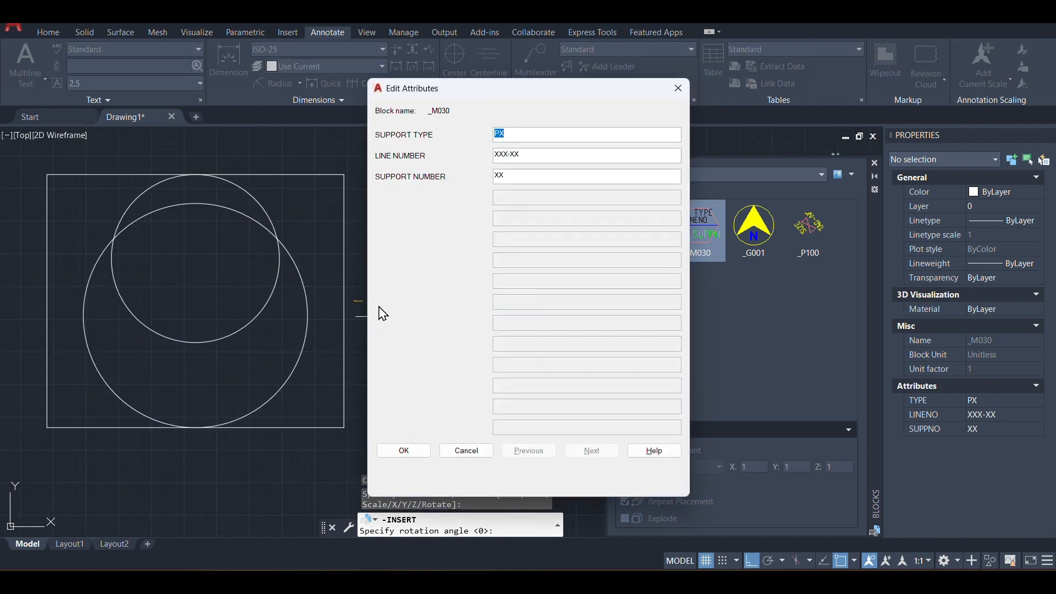
click(403, 450)
scroll(345, 295, up, 7)
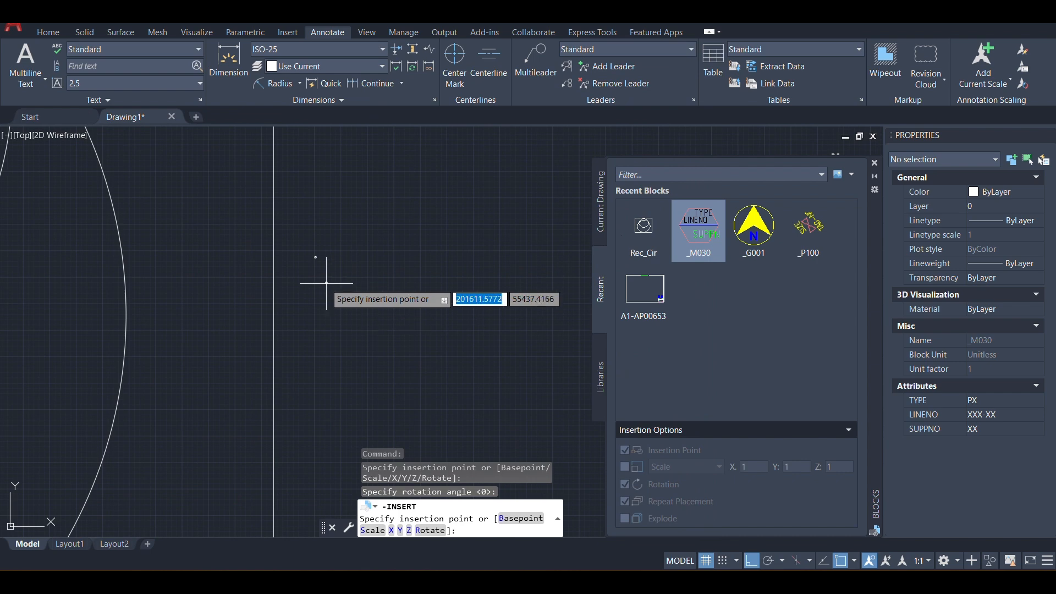
key(Escape)
scroll(291, 204, up, 2)
key(Escape)
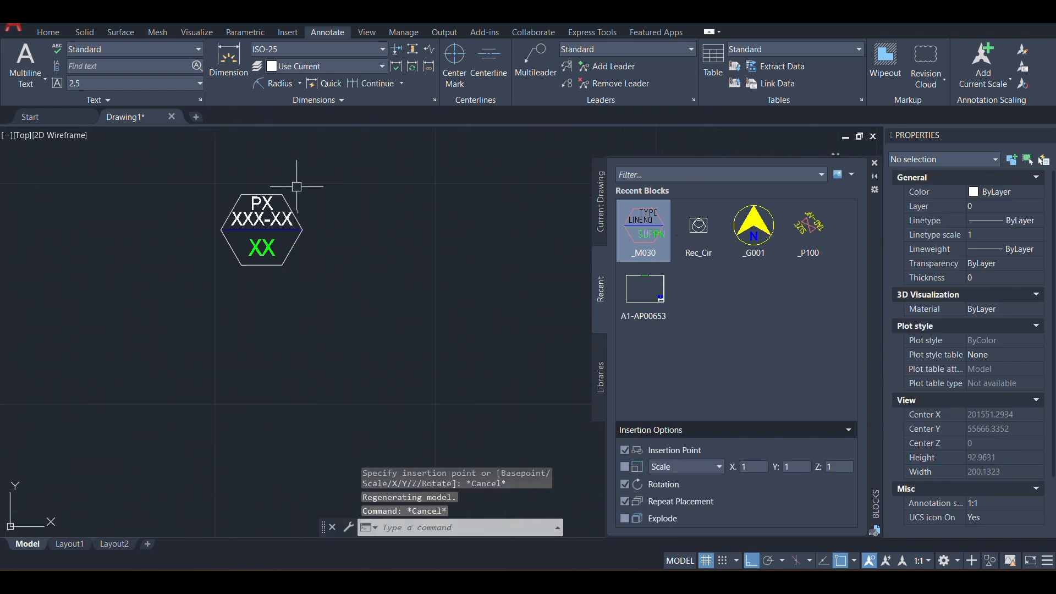
scroll(571, 355, down, 4)
scroll(454, 330, down, 20)
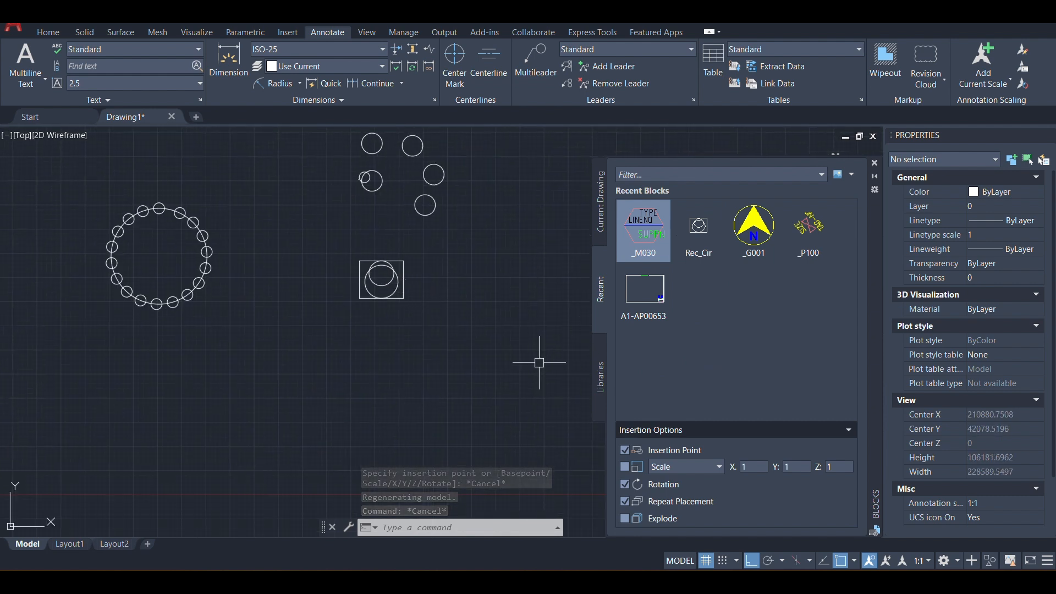
key(Escape)
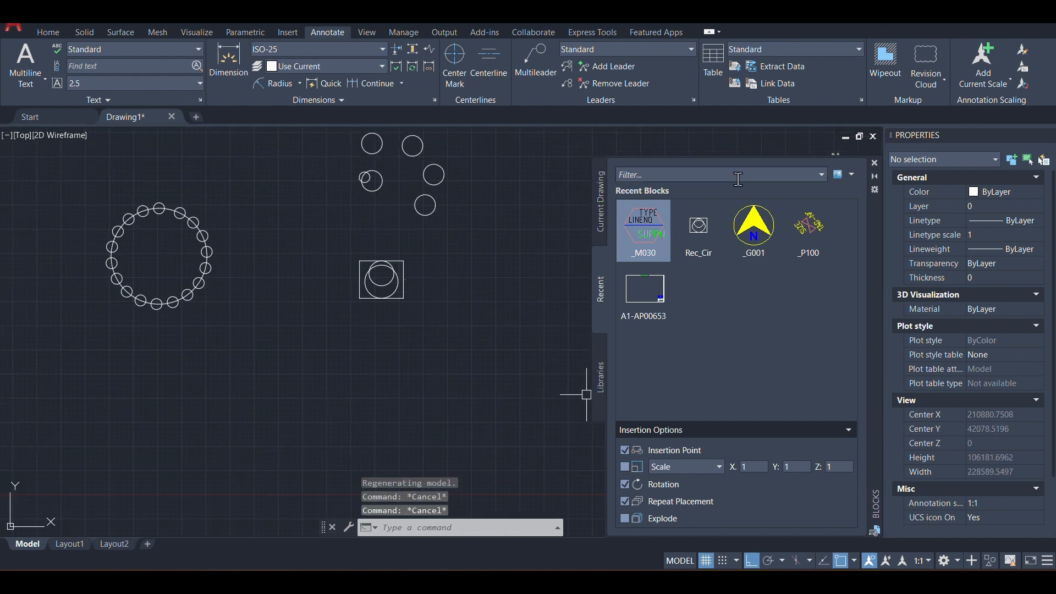
click(879, 164)
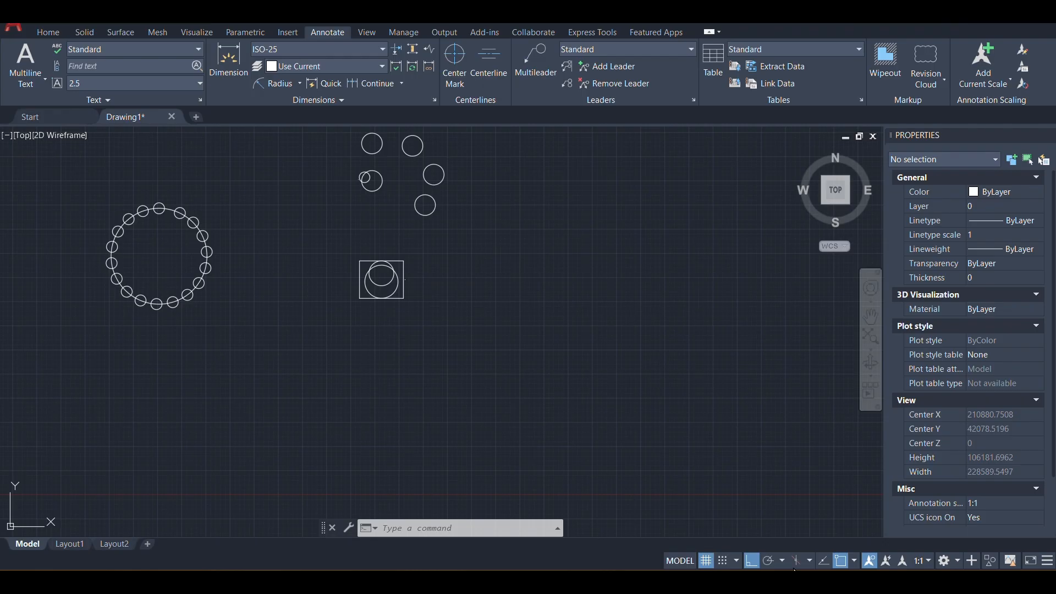
Step: Open the external references with the IMAGE command, view the file selection for attaching an image, and close it without choosing a file
key(Return)
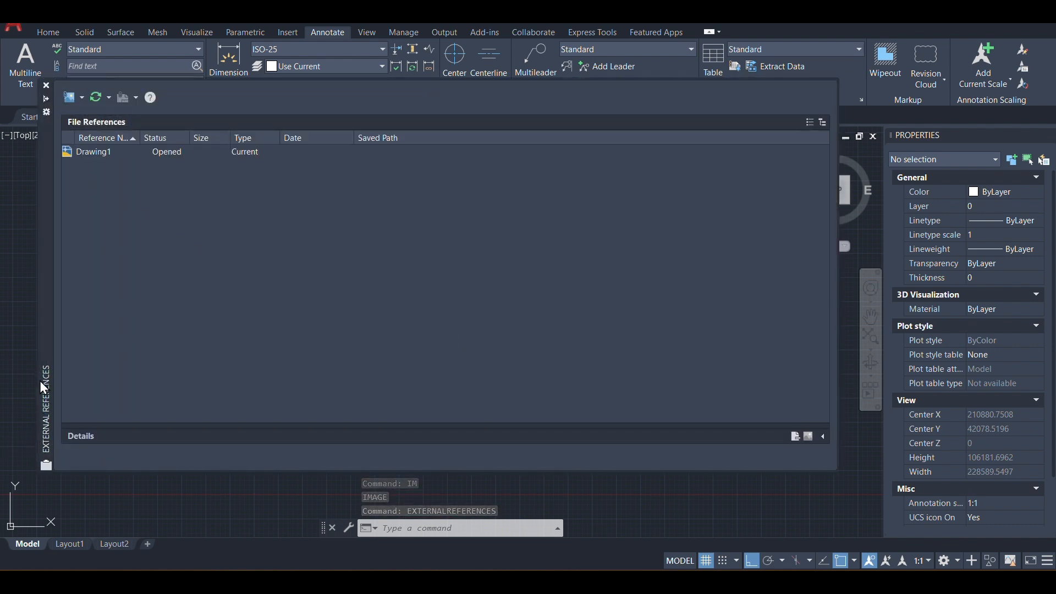
click(74, 101)
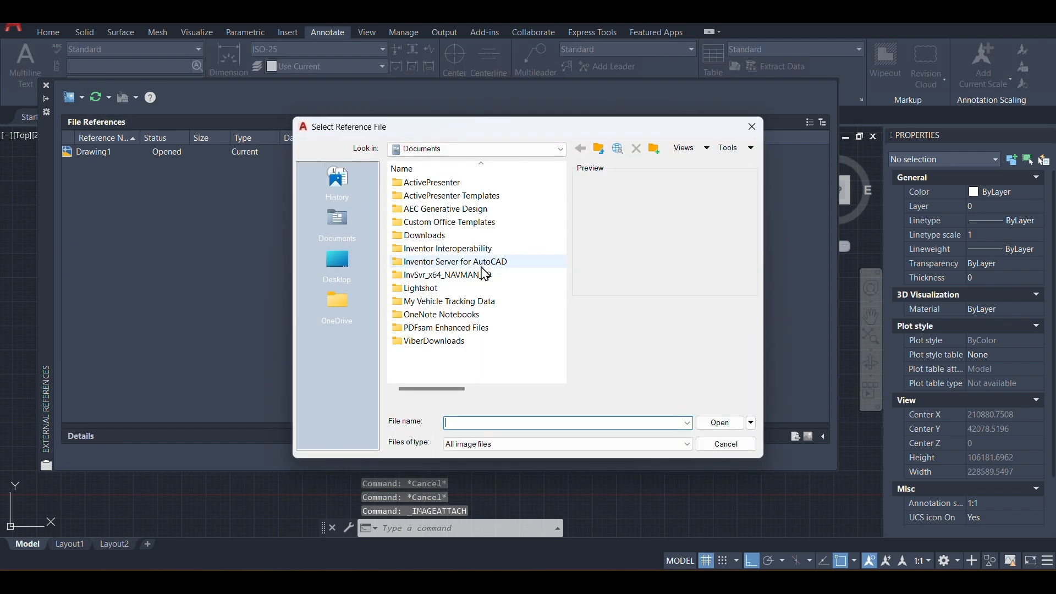
click(752, 127)
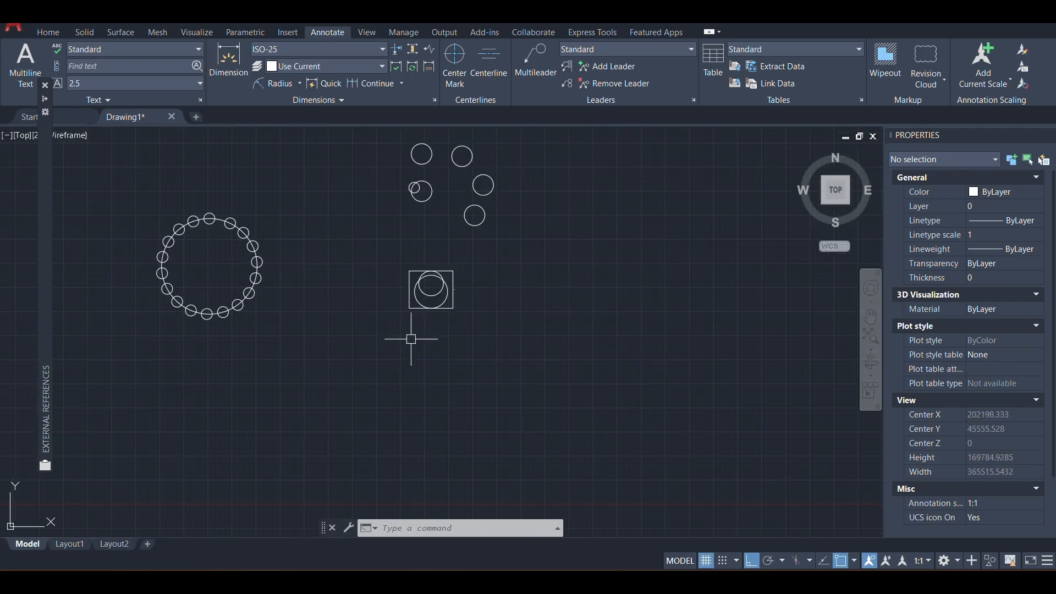
key(Escape)
key(Escape)
key(Return)
click(361, 370)
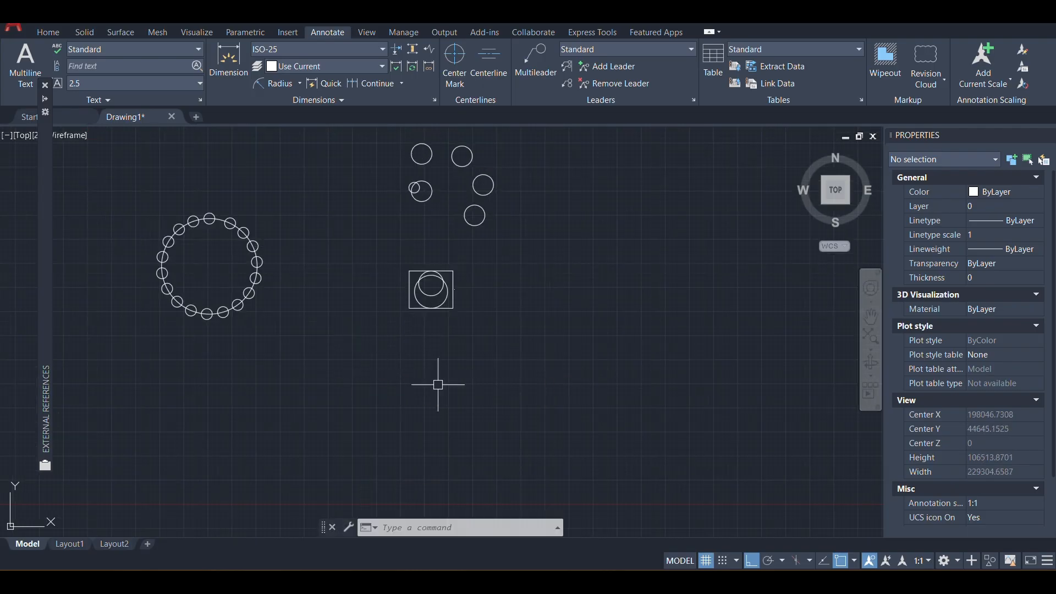
key(Escape)
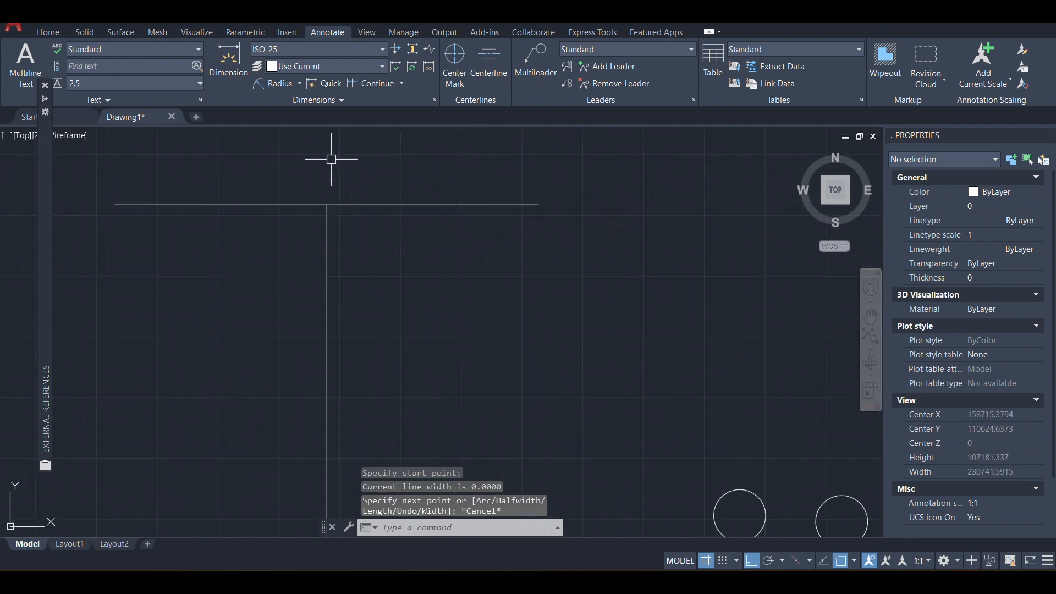
Step: Check whether the horizontal and vertical lines of the T-shape are separate objects by selecting each one
middle_drag(331, 159, 424, 165)
click(448, 229)
key(Escape)
click(415, 225)
key(Escape)
click(474, 188)
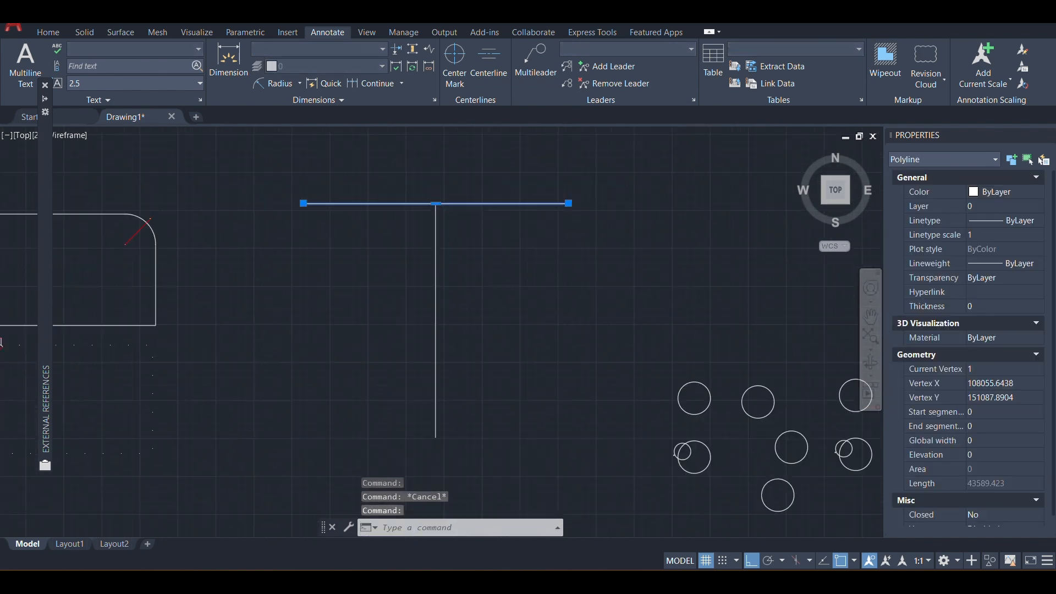
scroll(472, 230, down, 2)
key(Escape)
click(451, 236)
key(Escape)
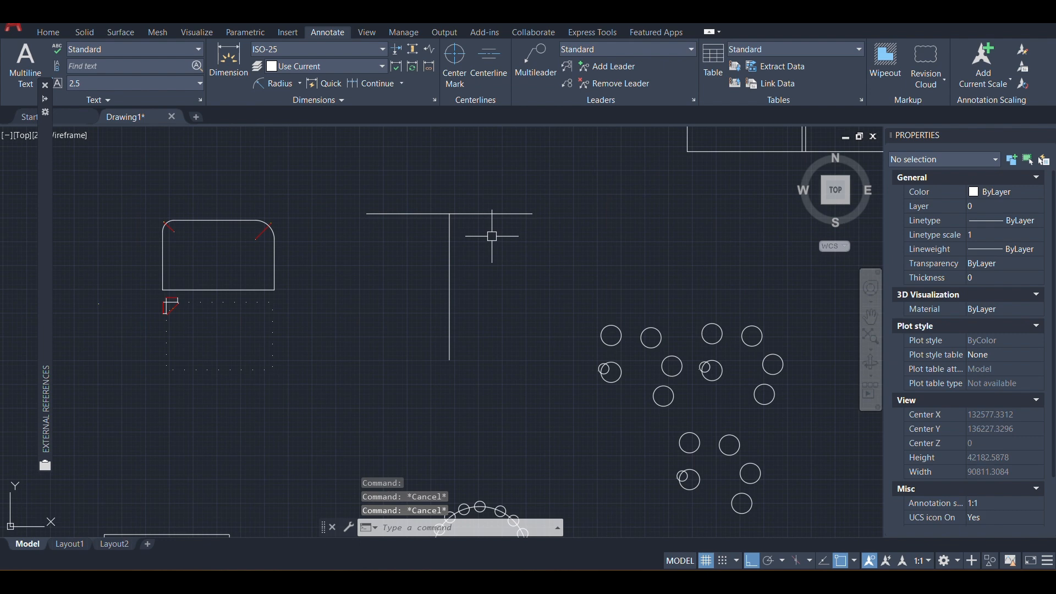
Step: Try to join the vertical and horizontal lines of the T-shape with the JOIN command, and check the result by selecting
text(J)
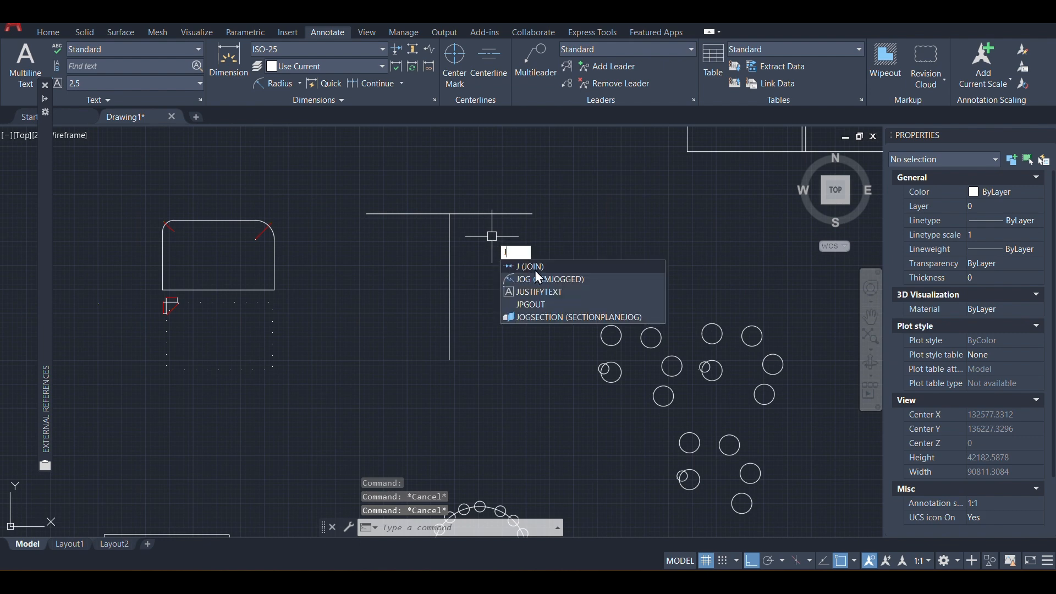
click(536, 270)
click(450, 235)
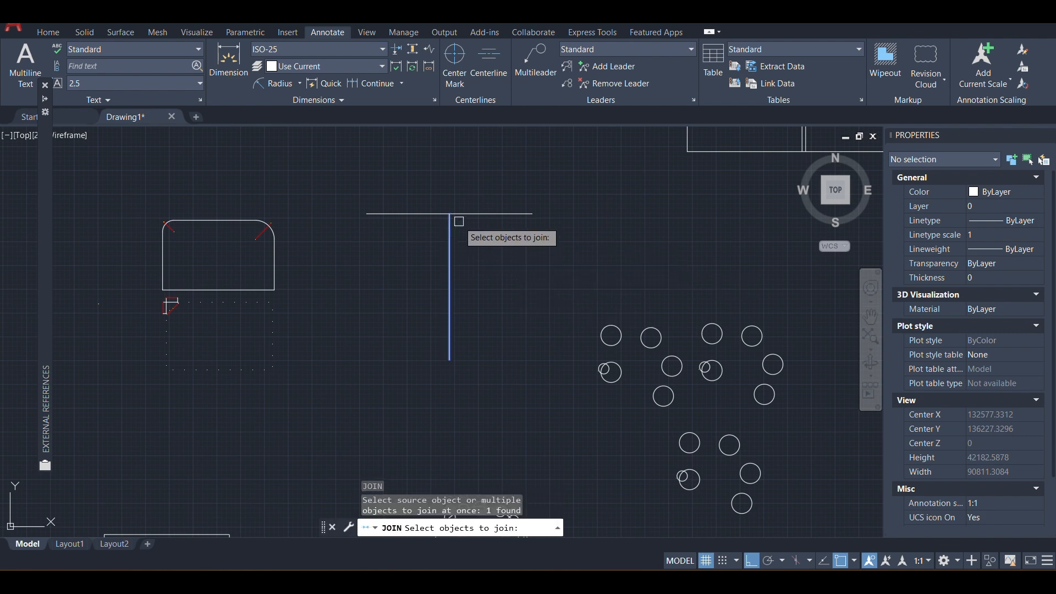
click(460, 214)
key(Return)
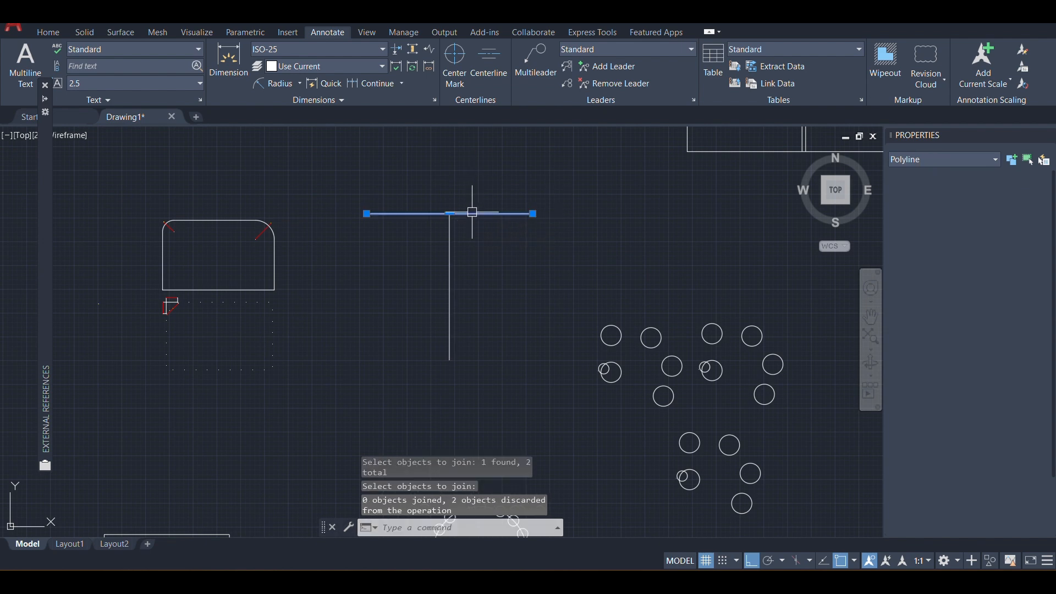
click(472, 213)
key(Escape)
middle_drag(520, 290, 448, 269)
key(Escape)
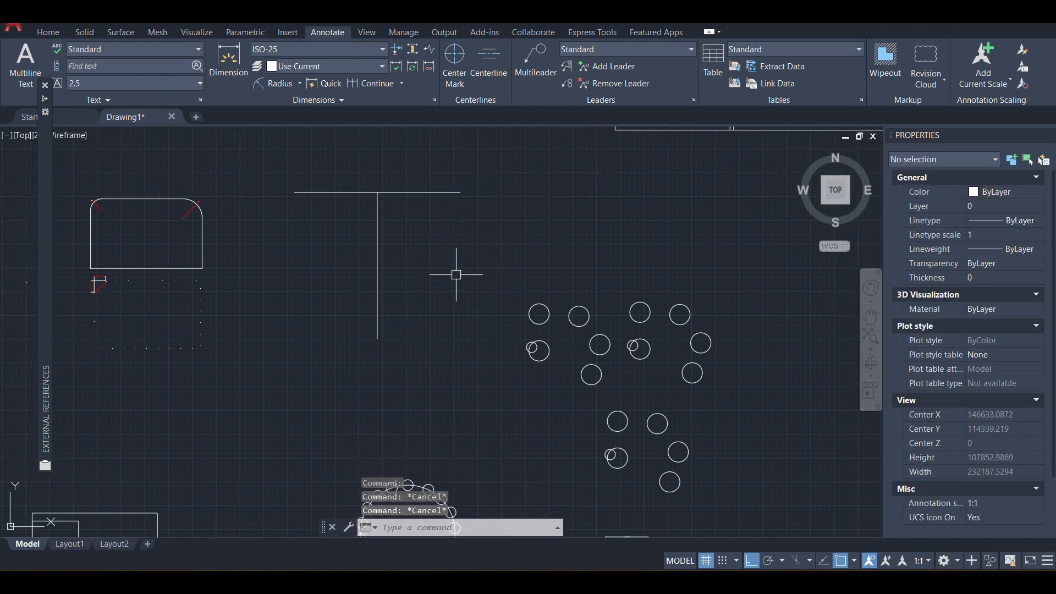
Step: Draw a short horizontal polyline with PLINE in the empty area below the Rec_Cir block
middle_drag(520, 348, 490, 257)
scroll(479, 286, down, 2)
middle_drag(464, 313, 596, 377)
key(Escape)
text(pl)
key(Return)
middle_drag(496, 348, 468, 222)
middle_drag(516, 385, 462, 256)
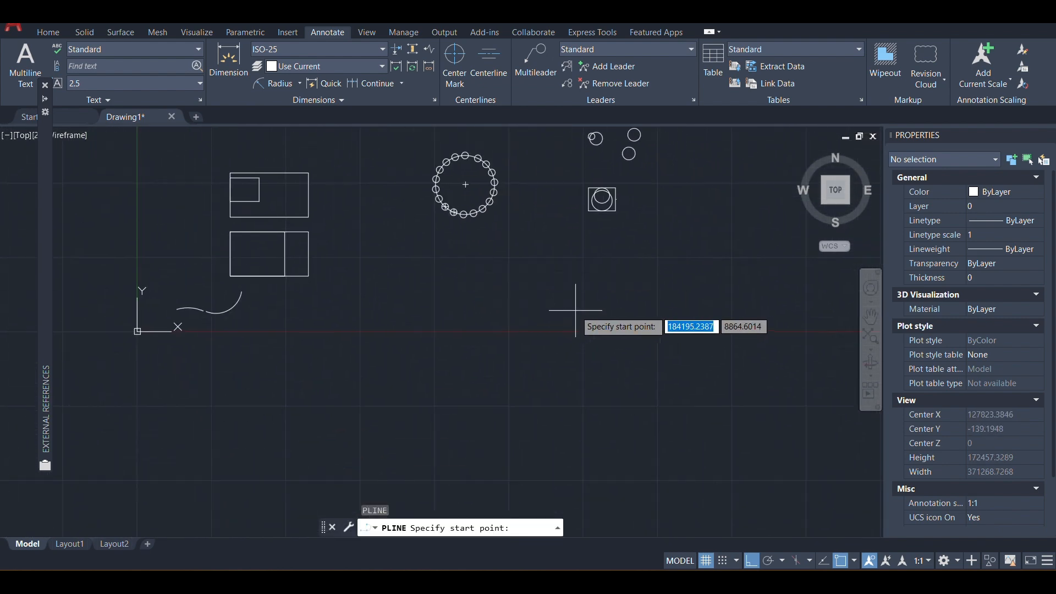
click(572, 311)
scroll(616, 300, up, 4)
click(612, 332)
key(Escape)
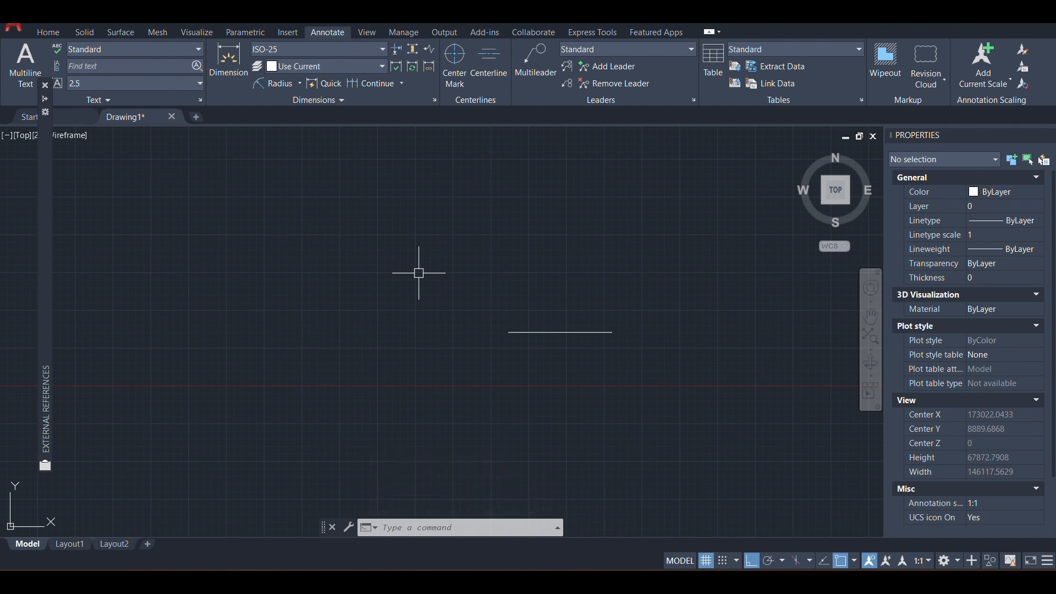
Step: Draw a vertical polyline upward from the left endpoint of the new horizontal one, and select it to check it
key(Return)
click(511, 333)
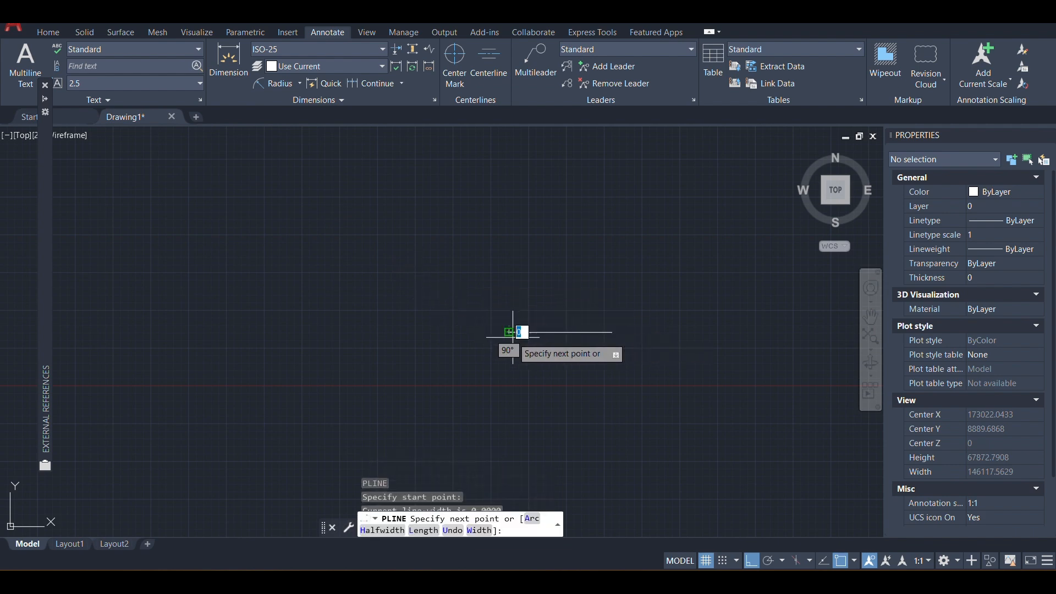
click(508, 233)
key(Escape)
click(507, 262)
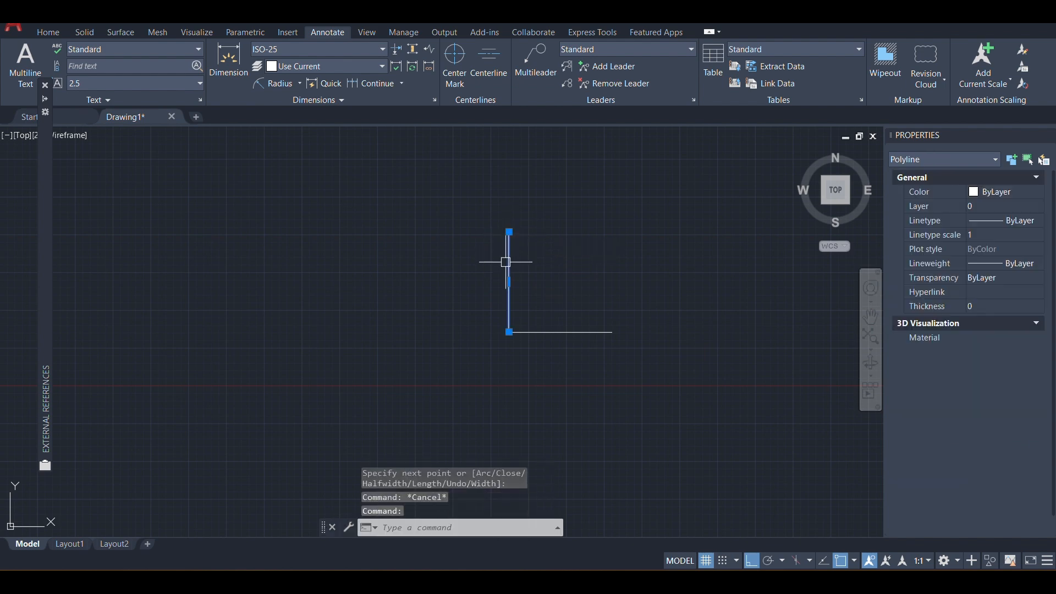
Step: Select the horizontal polyline to check it, and join it with the vertical polyline using the JOIN command
key(Escape)
click(556, 332)
key(Escape)
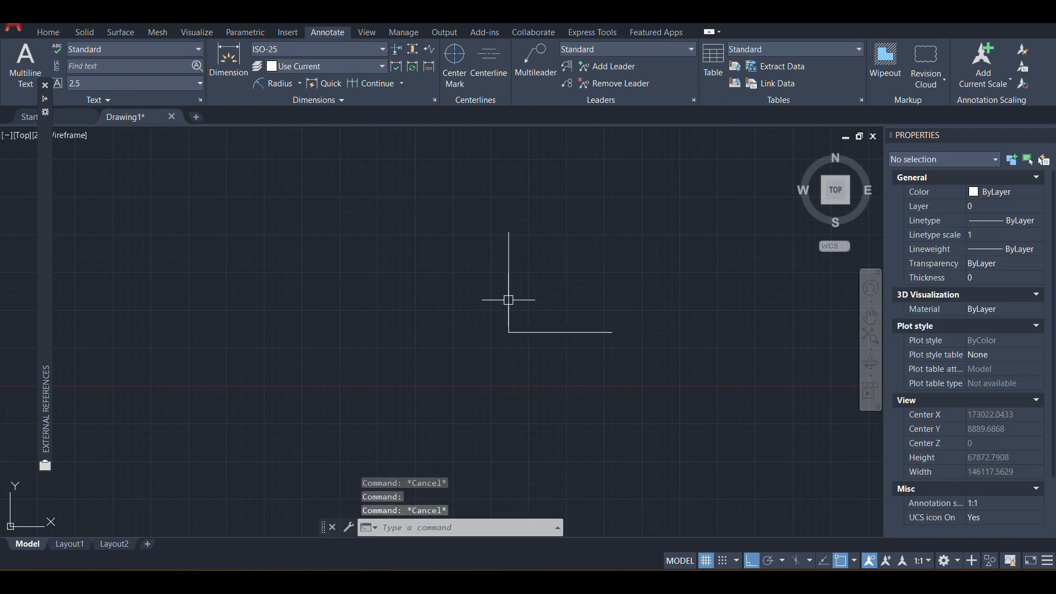
key(Escape)
text(J)
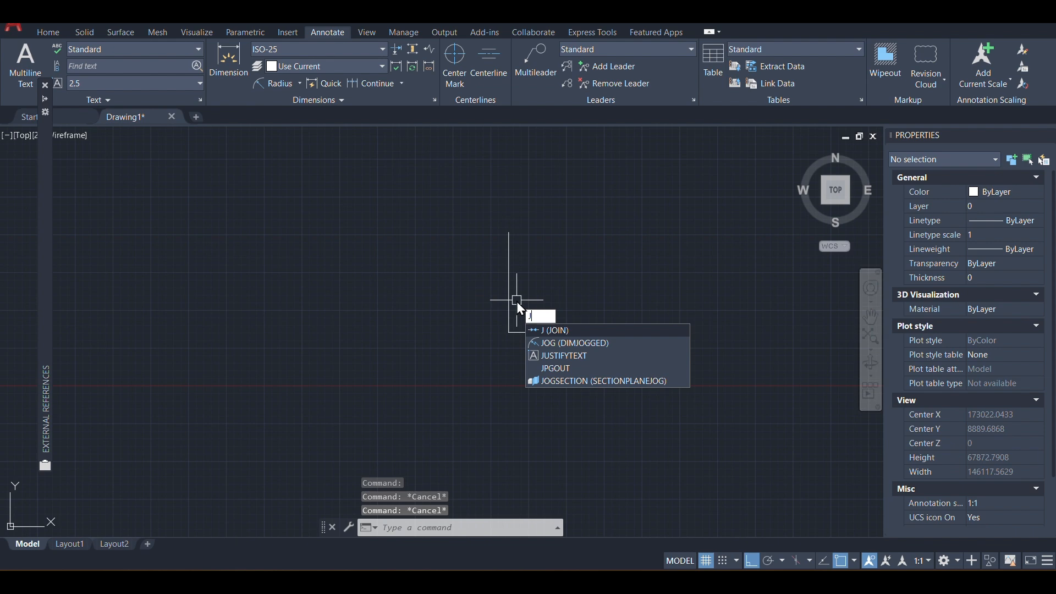
key(Return)
click(529, 332)
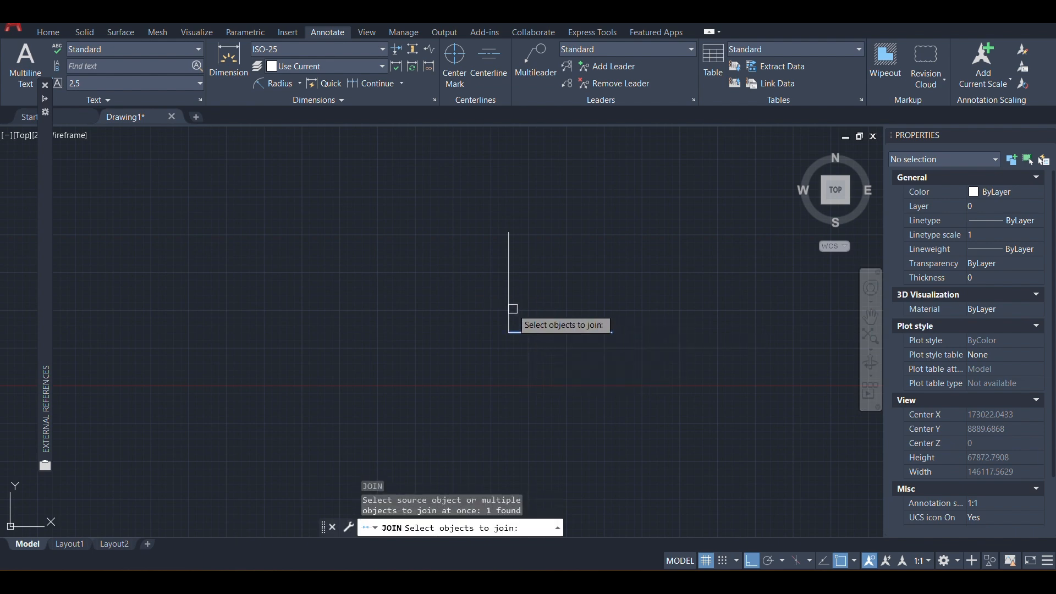
click(509, 307)
key(Return)
Step: Check whether the L-shape is a single object by selecting it on its vertical and horizontal legs
click(508, 304)
scroll(612, 334, up, 2)
middle_drag(612, 334, 501, 343)
scroll(347, 427, down, 2)
key(Escape)
click(417, 378)
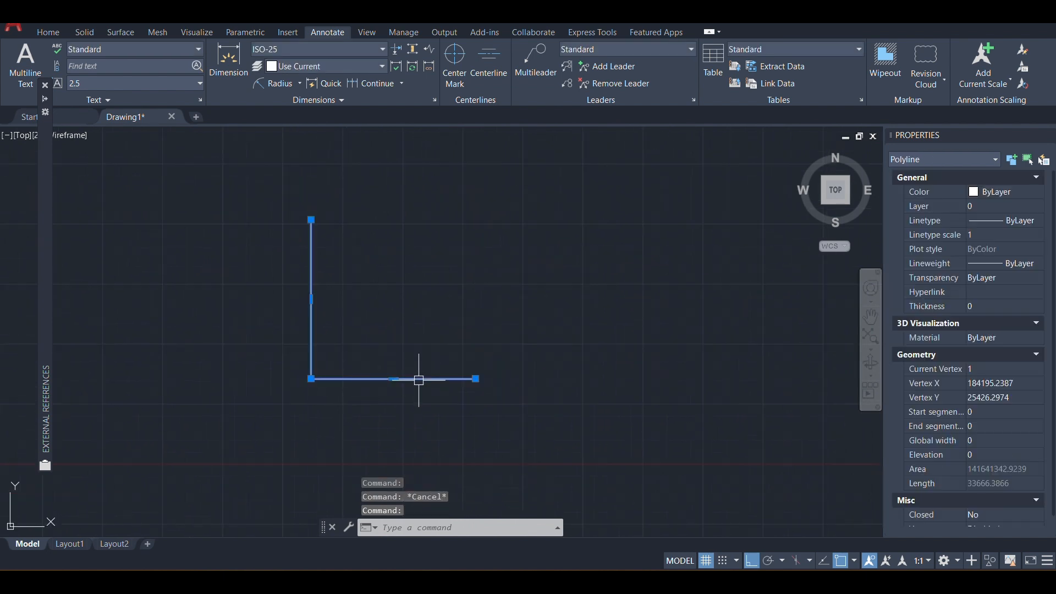
key(Escape)
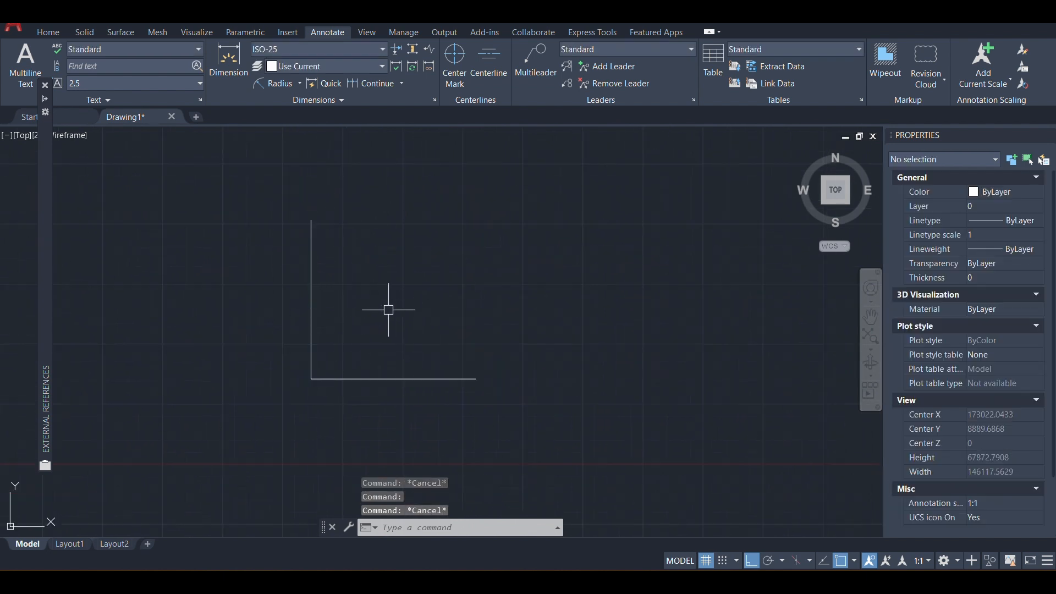
Step: Close the External References palette and select the L-shaped polyline once more to check it
click(44, 85)
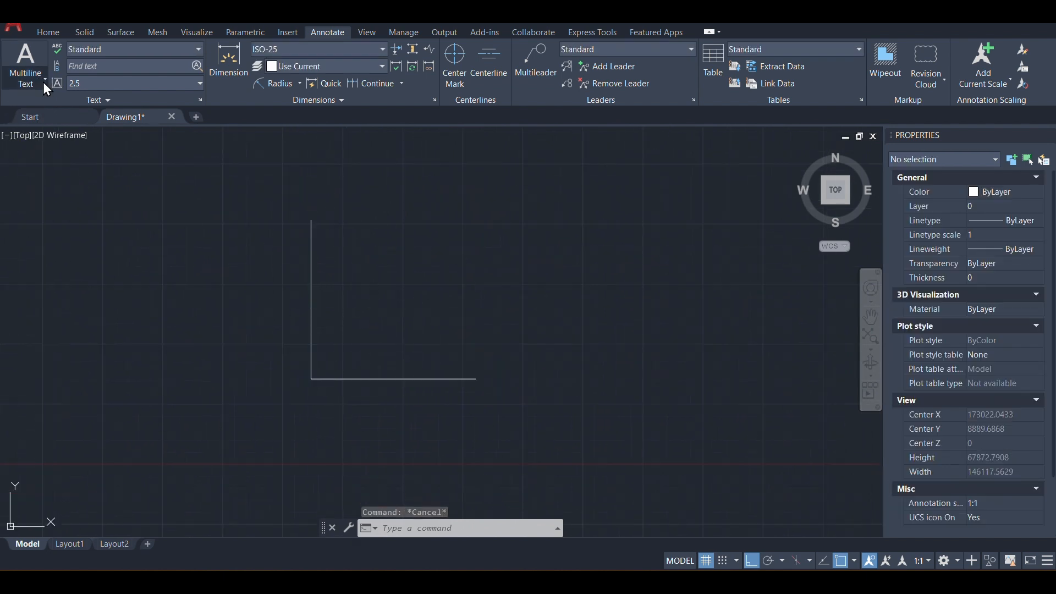
click(312, 270)
key(Escape)
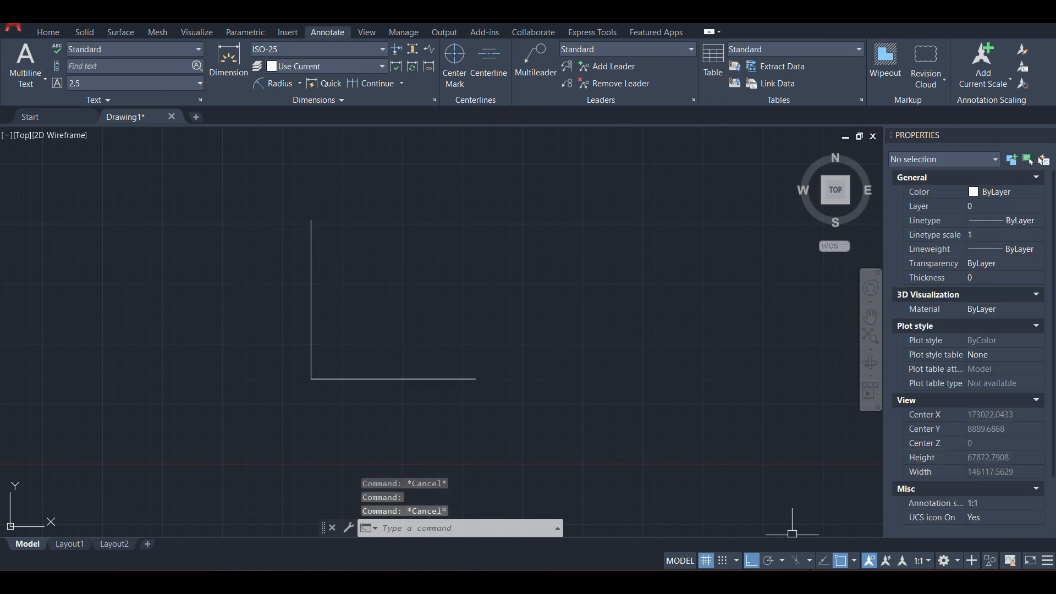